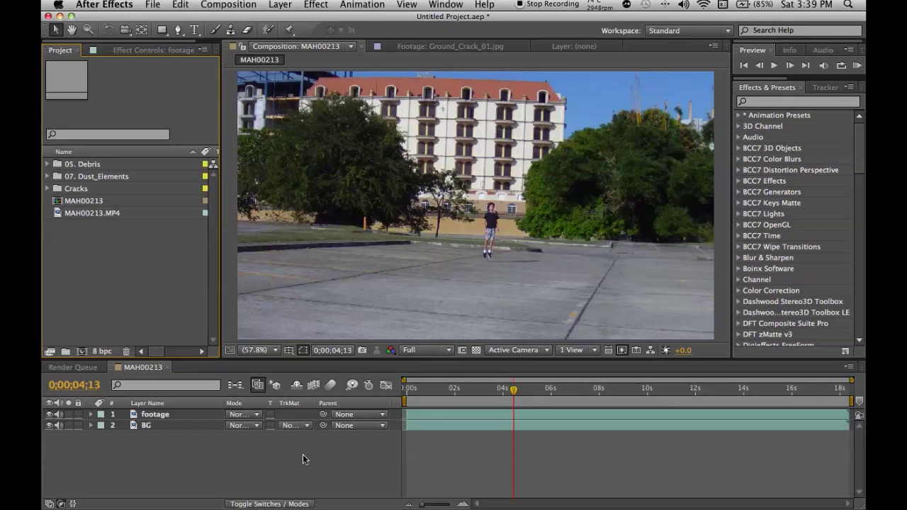
Select the BG layer and check the MAH00213.MP4 clip's details
{"action": "left_click", "coordinate": [358, 435]}
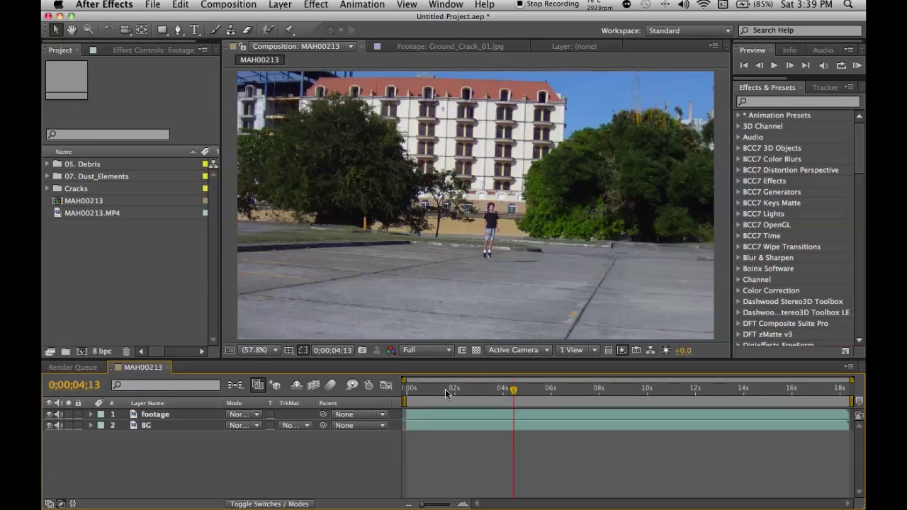
{"action": "left_click", "coordinate": [150, 425]}
{"action": "left_click", "coordinate": [95, 220]}
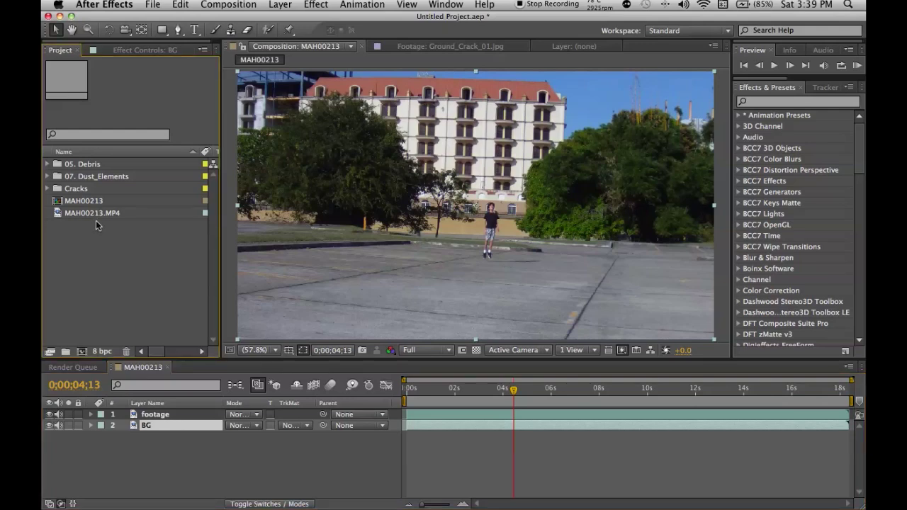
{"action": "left_click", "coordinate": [95, 221]}
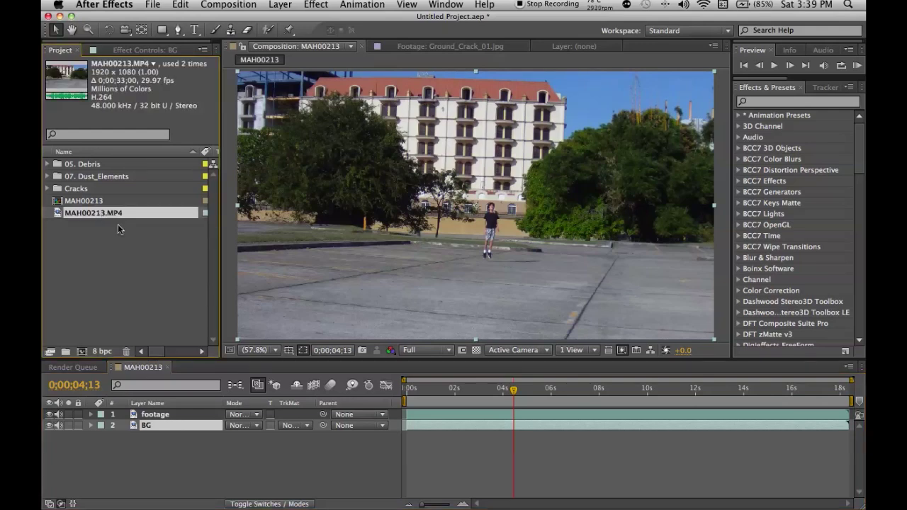
{"action": "left_click", "coordinate": [194, 440]}
Switch the selection between the footage and BG layers, ending on the footage layer
{"action": "left_click", "coordinate": [165, 415]}
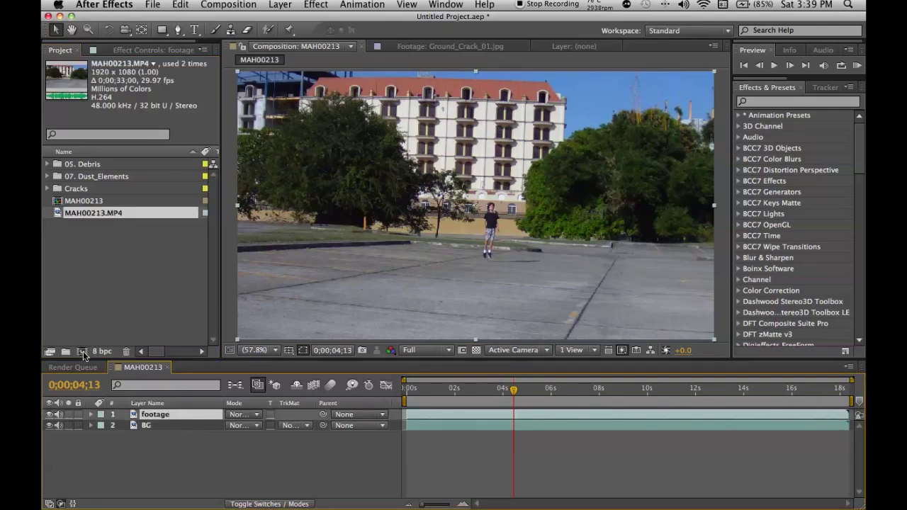
{"action": "left_click", "coordinate": [197, 436]}
{"action": "left_click", "coordinate": [170, 417]}
{"action": "left_click", "coordinate": [167, 443]}
{"action": "left_click", "coordinate": [170, 421]}
{"action": "left_click", "coordinate": [170, 417]}
{"action": "left_click", "coordinate": [156, 427]}
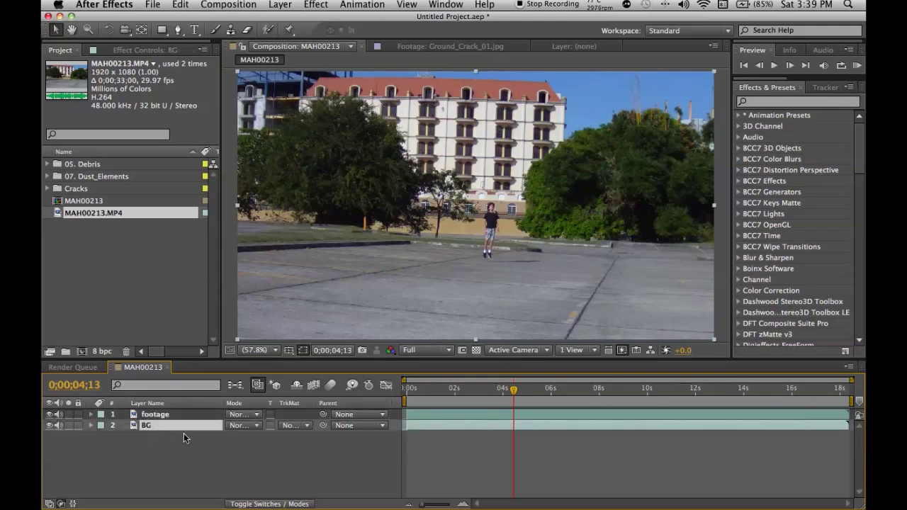
{"action": "left_click", "coordinate": [184, 434]}
{"action": "left_click", "coordinate": [175, 417]}
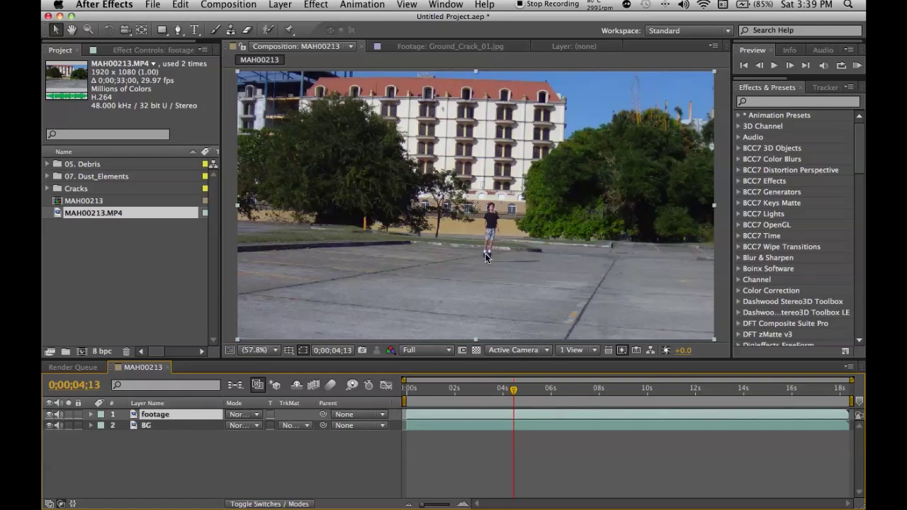
Step through frames to 0;00;04;13, then select the BG layer
{"action": "key", "text": "Page_Up"}
{"action": "key", "text": "Page_Up"}
{"action": "key", "text": "Page_Down"}
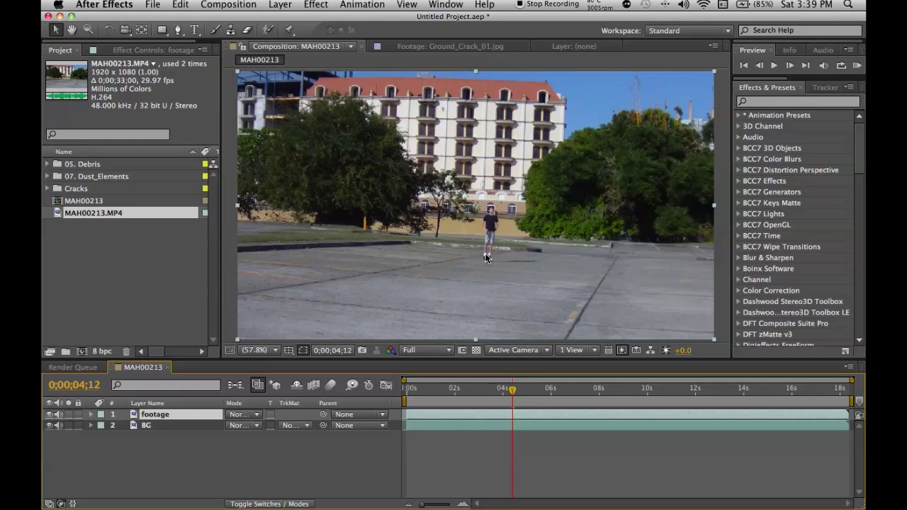
{"action": "key", "text": "Page_Down"}
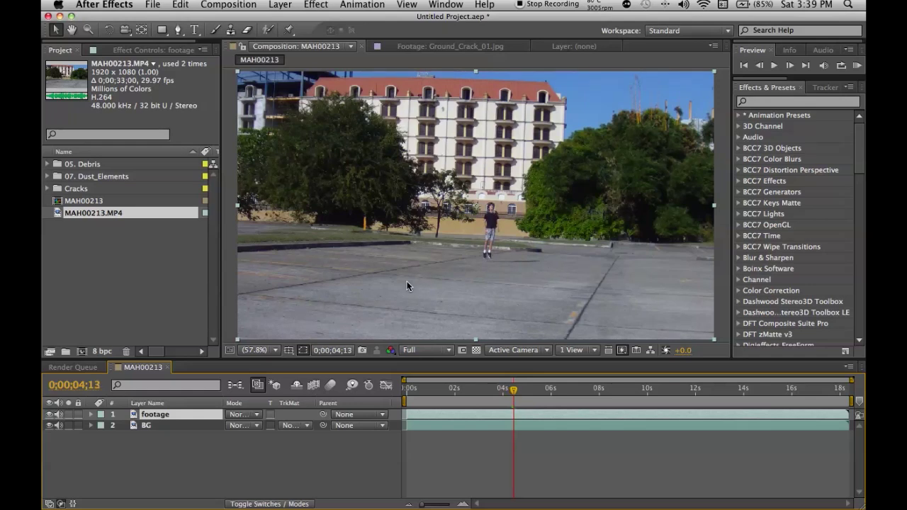
{"action": "left_click", "coordinate": [207, 461]}
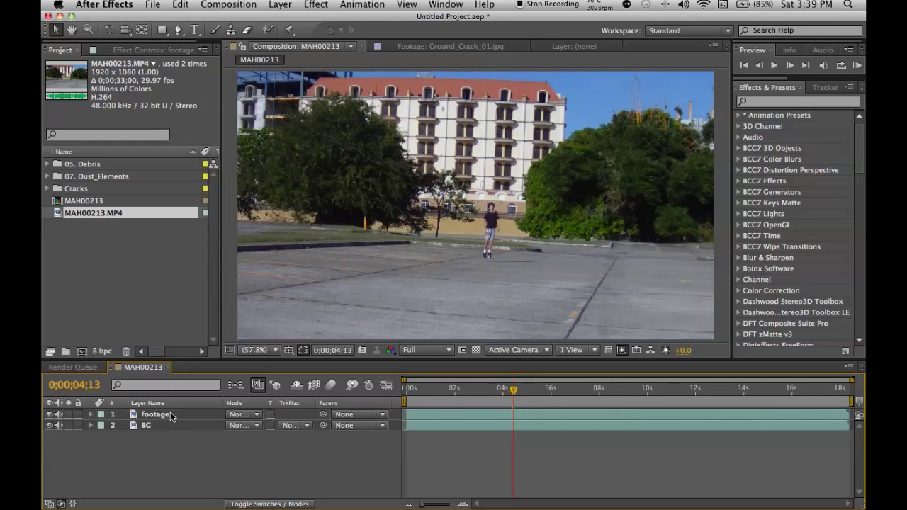
{"action": "left_click", "coordinate": [170, 417]}
{"action": "left_click", "coordinate": [158, 427]}
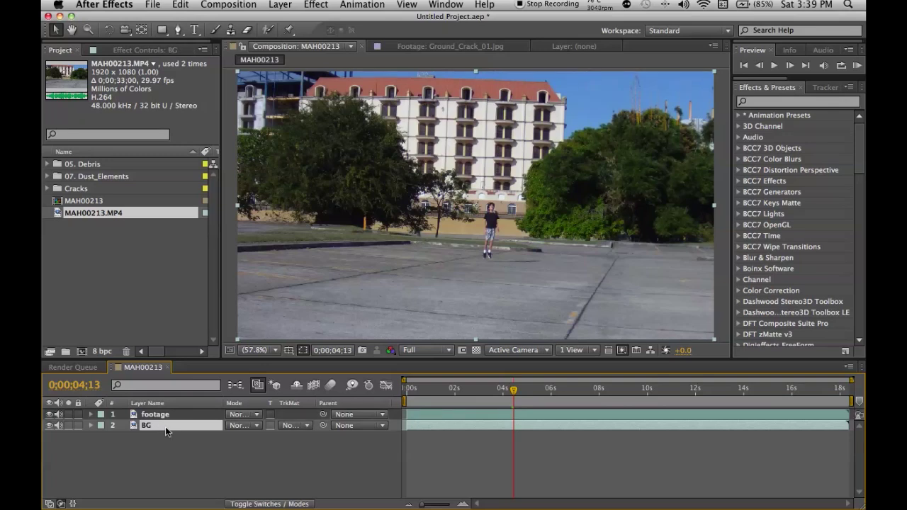
Hide the footage layer and scrub the BG plate to 0;00;16;22, where the lot is empty
{"action": "left_click", "coordinate": [50, 415]}
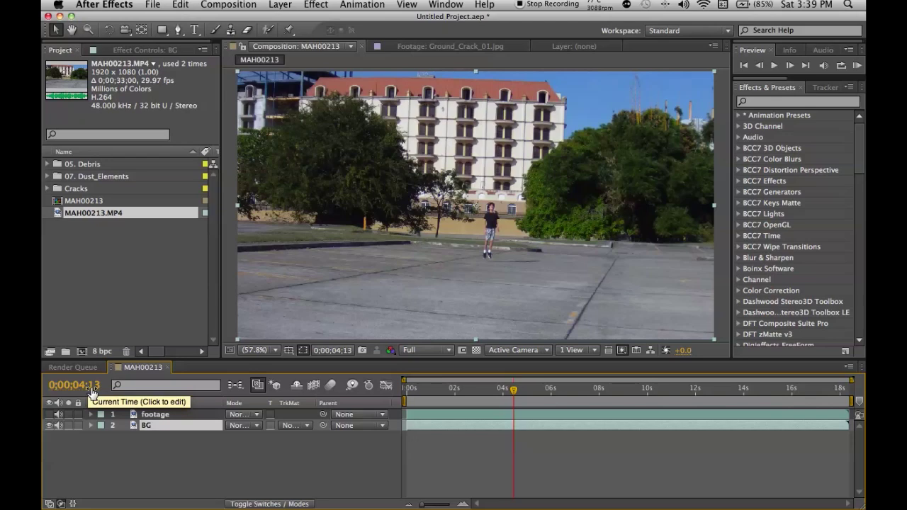
{"action": "key", "text": "Home"}
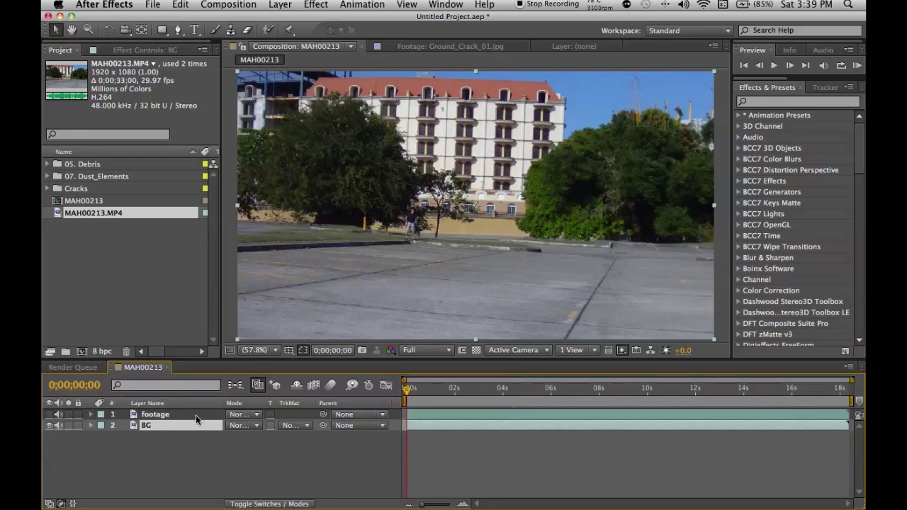
{"action": "left_click", "coordinate": [843, 388]}
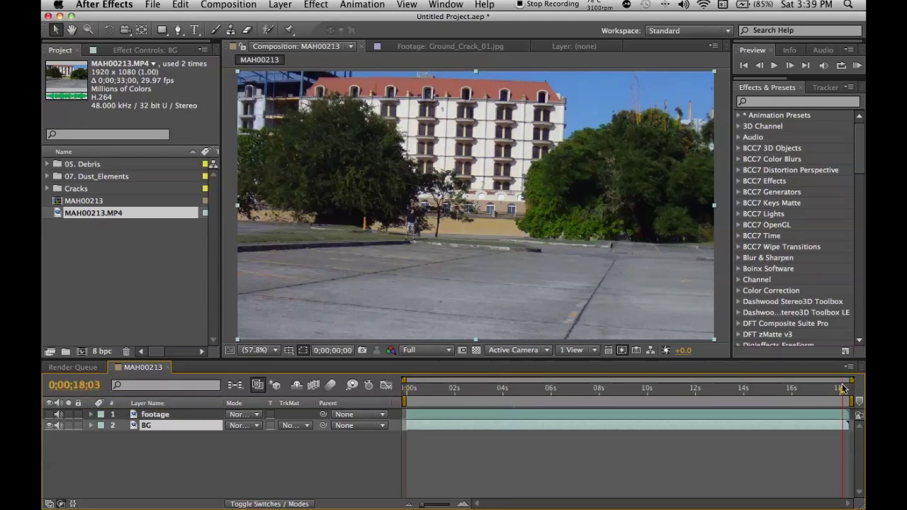
{"action": "left_click", "coordinate": [846, 388]}
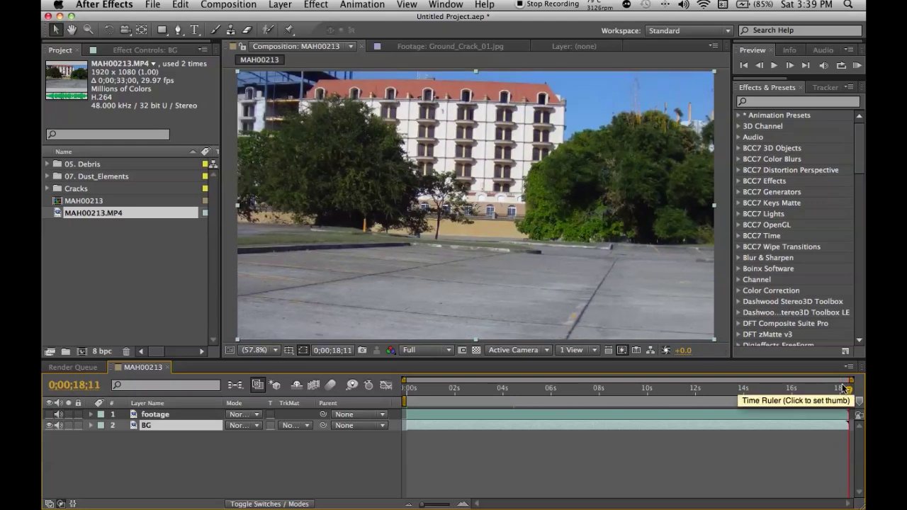
{"action": "left_click", "coordinate": [768, 388]}
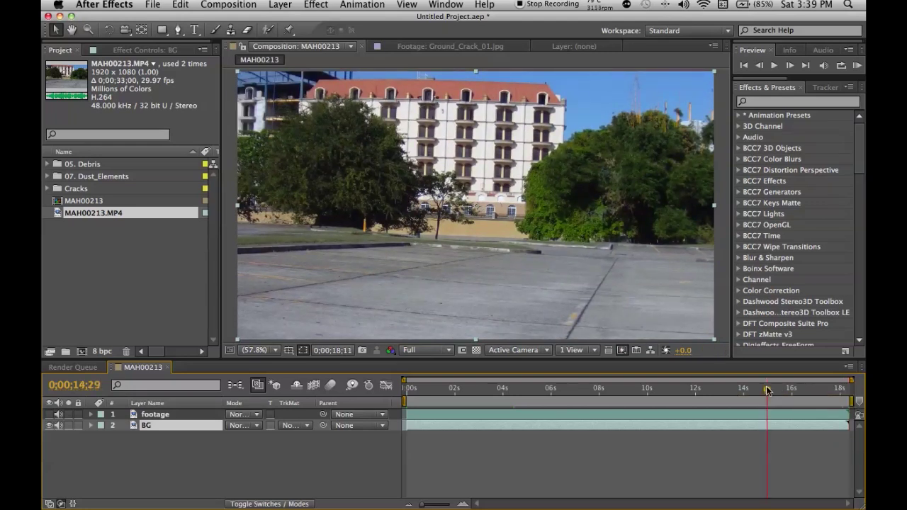
{"action": "left_click", "coordinate": [809, 389]}
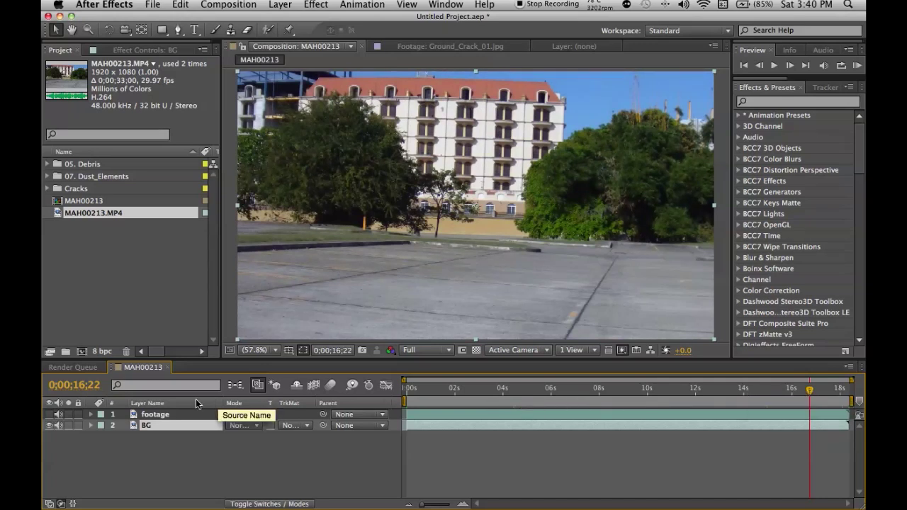
Freeze the BG layer on the current frame with Time > Freeze Frame, collapsing Time Remap
{"action": "right_click", "coordinate": [166, 424]}
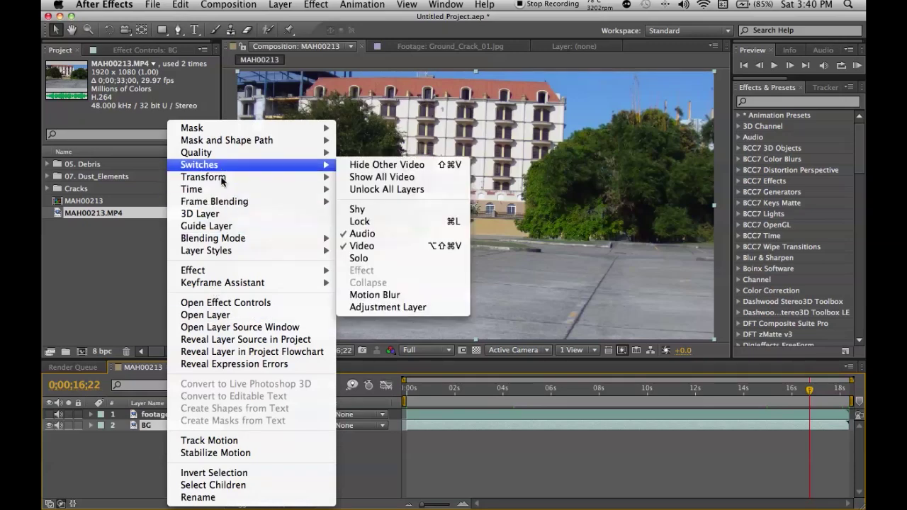
{"action": "mouse_move", "coordinate": [254, 191]}
{"action": "left_click", "coordinate": [366, 227]}
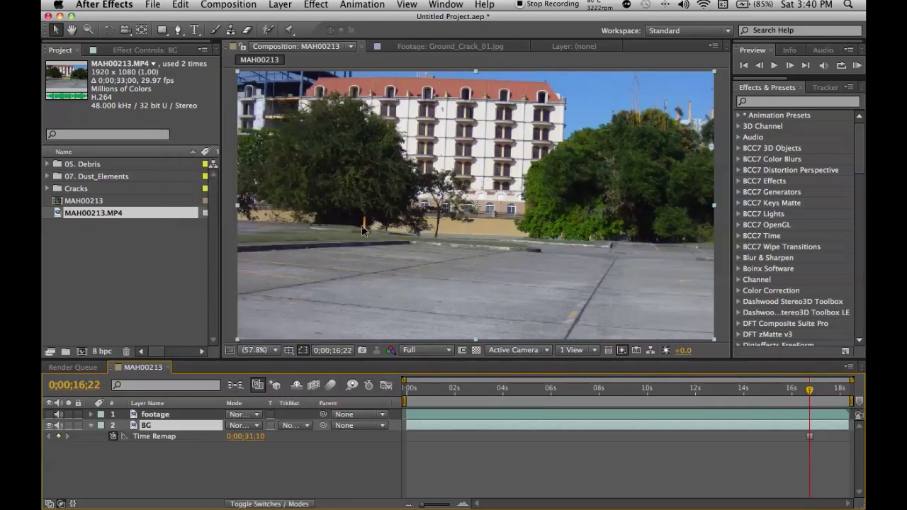
{"action": "left_click", "coordinate": [92, 426]}
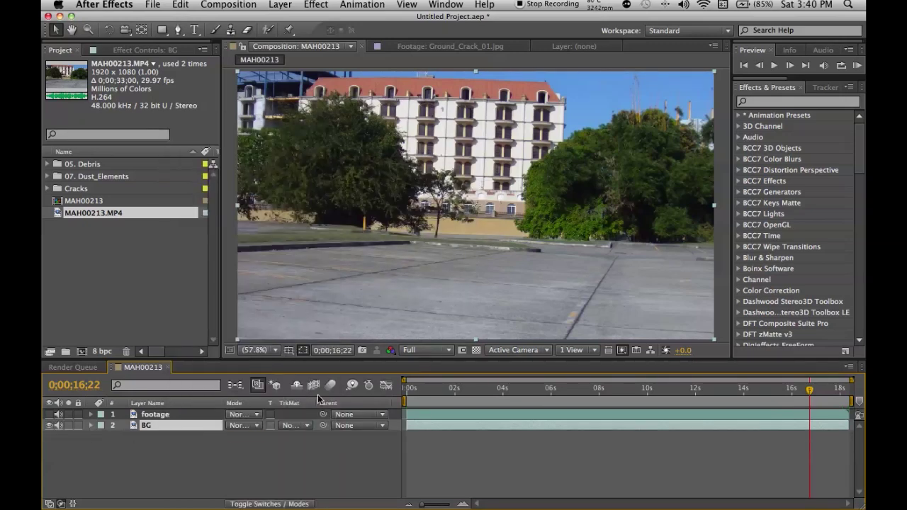
Check the freeze at the comp's start and end, toggling the layers' visibility
{"action": "key", "text": "Home"}
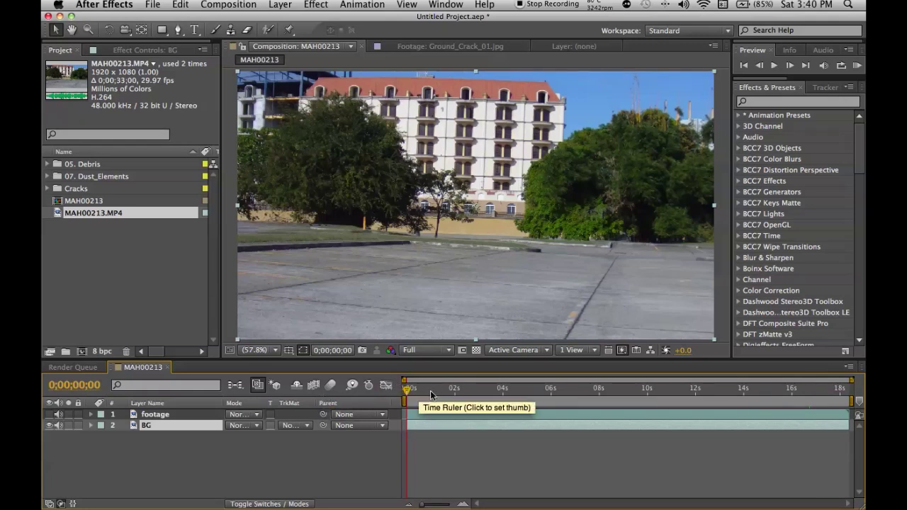
{"action": "key", "text": "End"}
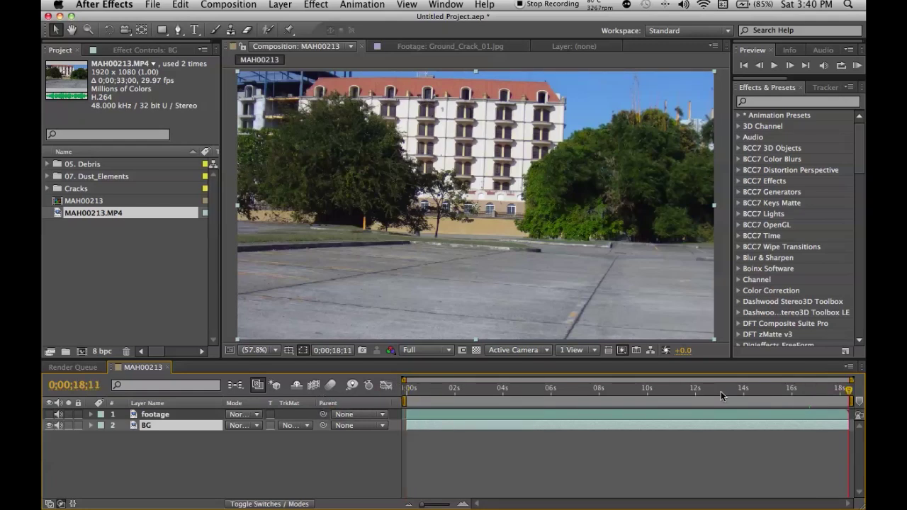
{"action": "key", "text": "Home"}
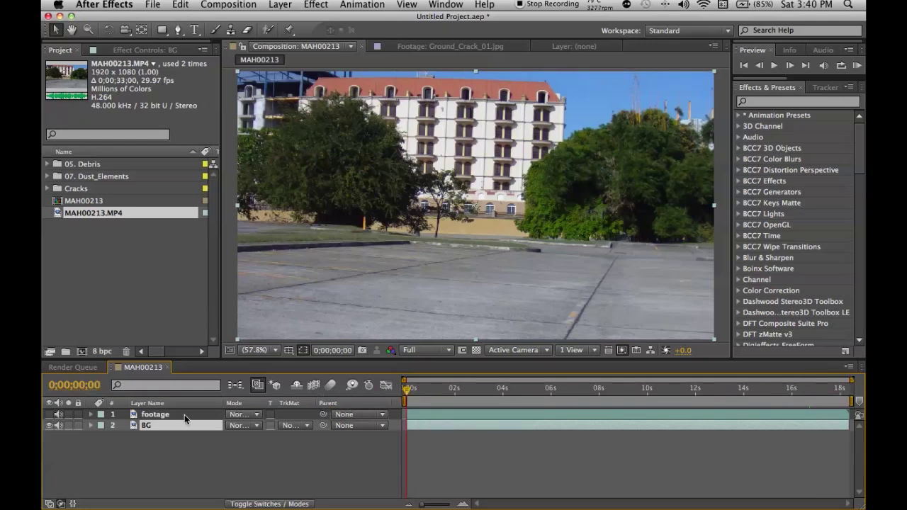
{"action": "left_click", "coordinate": [50, 426]}
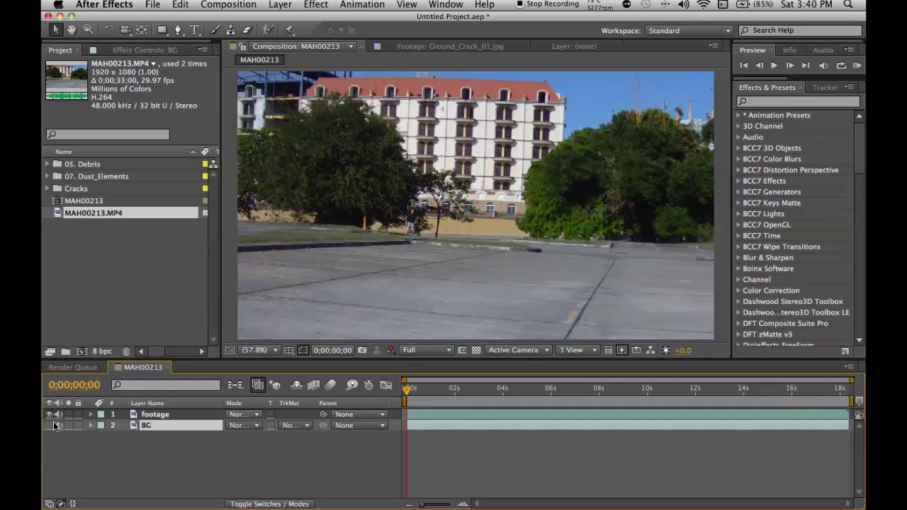
{"action": "left_click", "coordinate": [50, 415]}
{"action": "left_click", "coordinate": [50, 415]}
Reset layer visibility and apply the Curves effect to the footage layer
{"action": "left_click", "coordinate": [50, 425]}
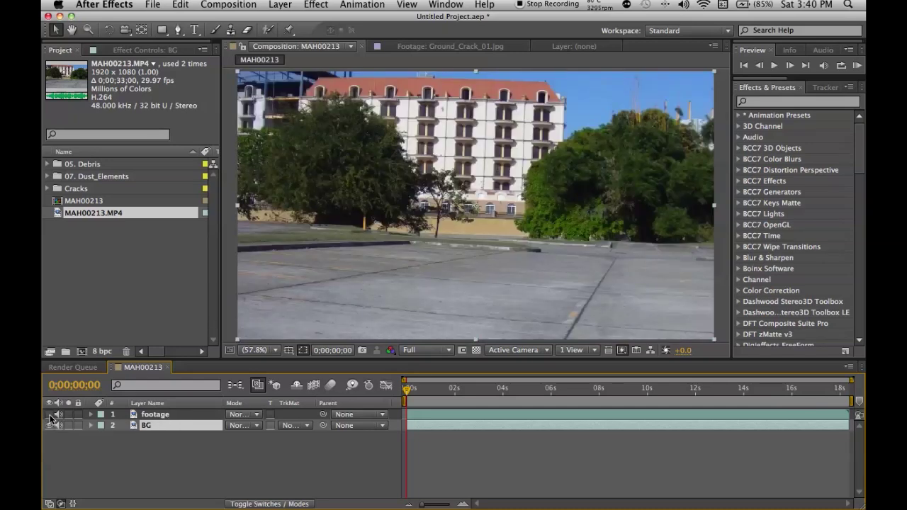
{"action": "left_click", "coordinate": [50, 416]}
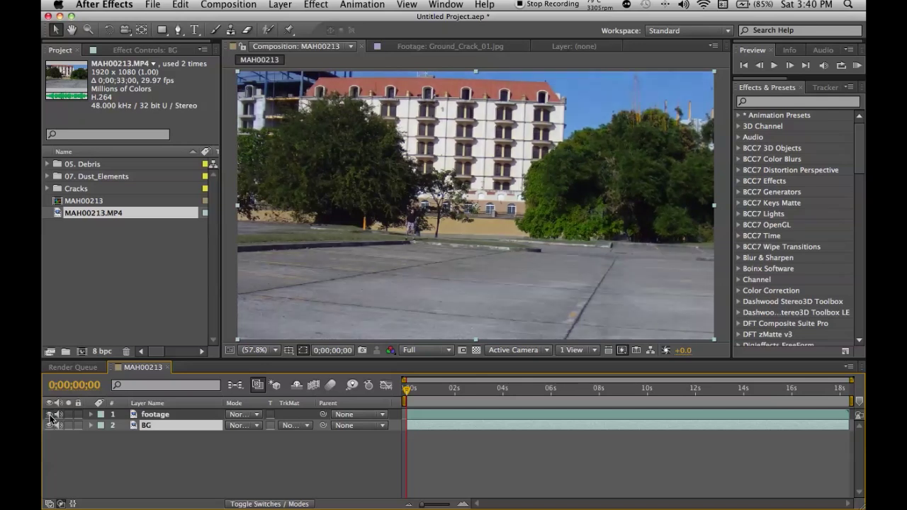
{"action": "left_click", "coordinate": [50, 414]}
{"action": "left_click", "coordinate": [777, 103]}
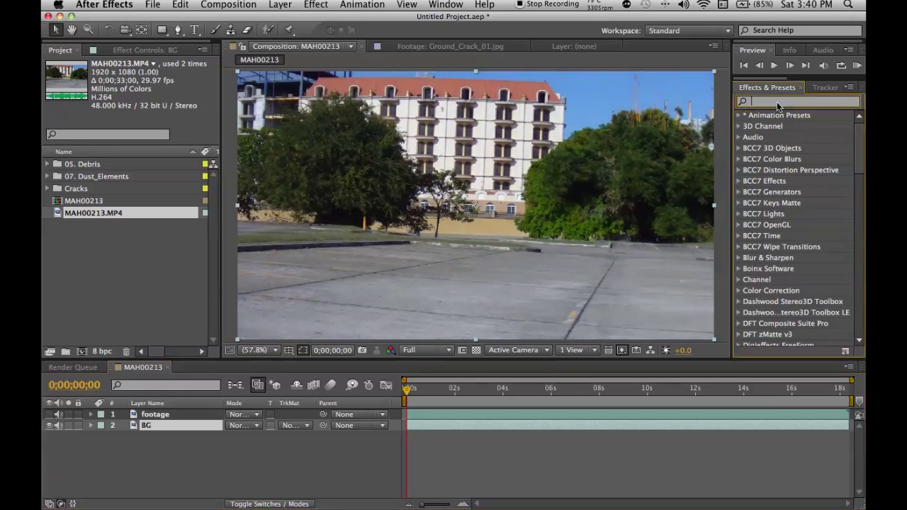
{"action": "type", "text": "curves"}
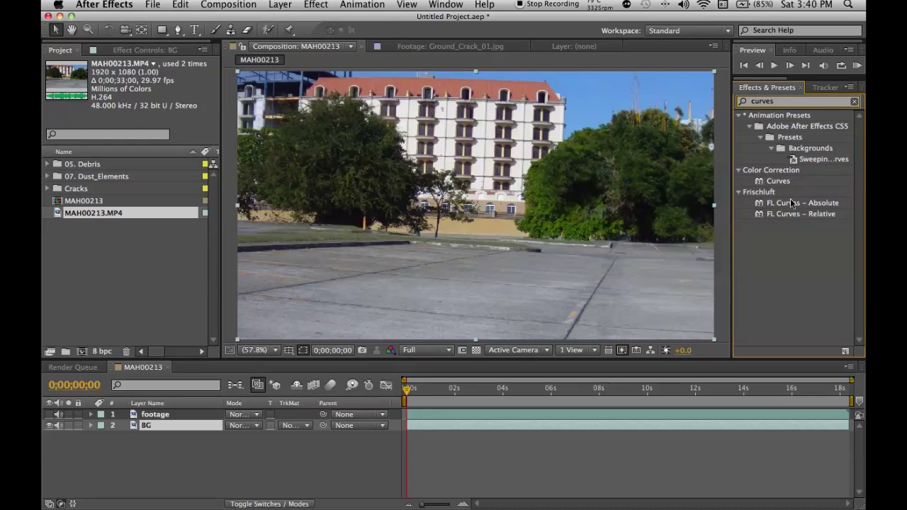
{"action": "left_click_drag", "start_coordinate": [778, 181], "coordinate": [161, 419]}
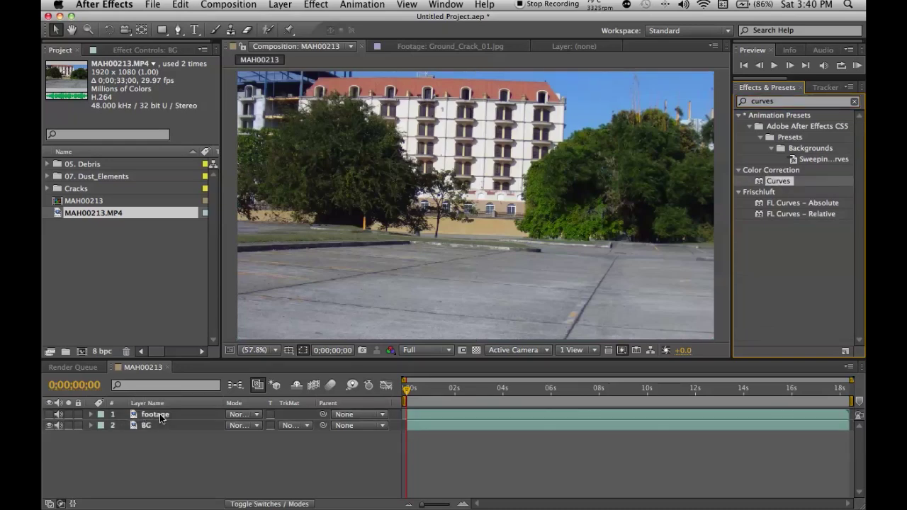
Try a midpoint on the curve, compare footage on and off, then hide footage and collapse Curves
{"action": "left_click", "coordinate": [50, 414]}
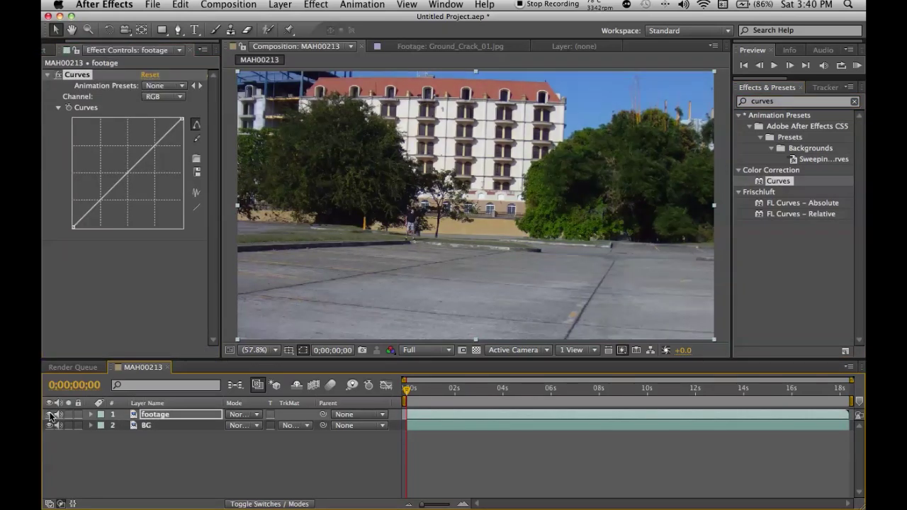
{"action": "left_click", "coordinate": [128, 169]}
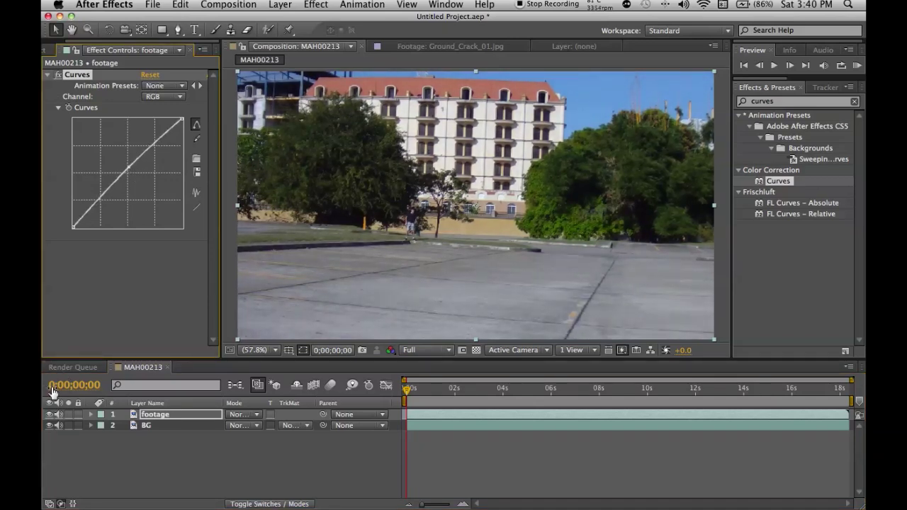
{"action": "left_click", "coordinate": [49, 417]}
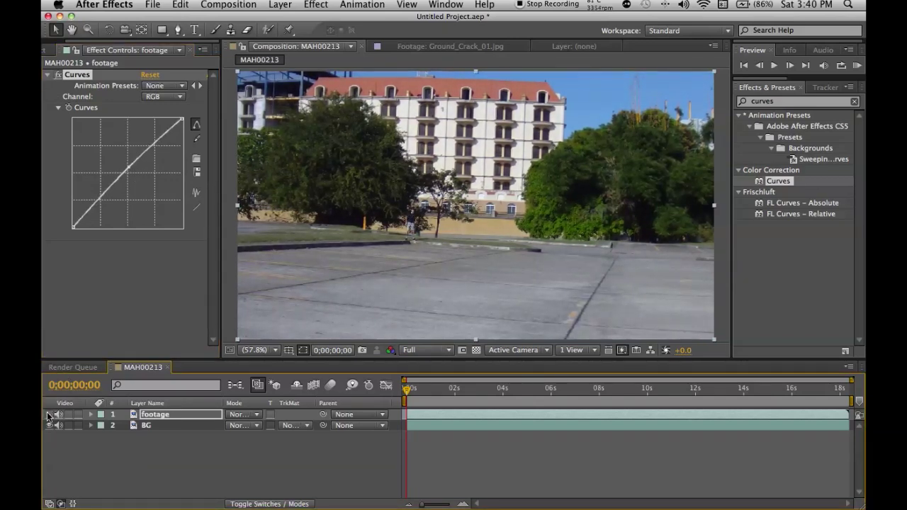
{"action": "left_click", "coordinate": [49, 415]}
{"action": "left_click", "coordinate": [48, 415]}
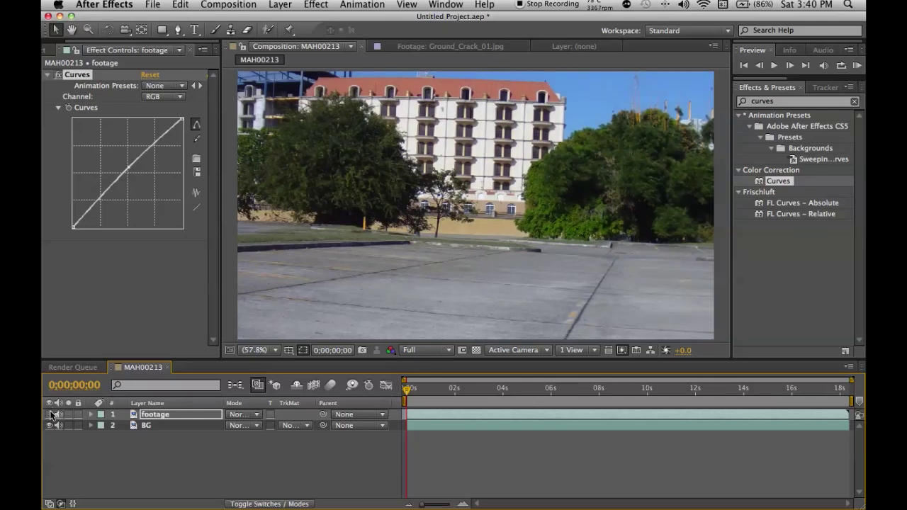
{"action": "left_click", "coordinate": [49, 414]}
{"action": "left_click", "coordinate": [50, 415]}
{"action": "left_click", "coordinate": [48, 75]}
Make the footage layer visible and move the current time to 0;00;04;13
{"action": "left_click", "coordinate": [172, 438]}
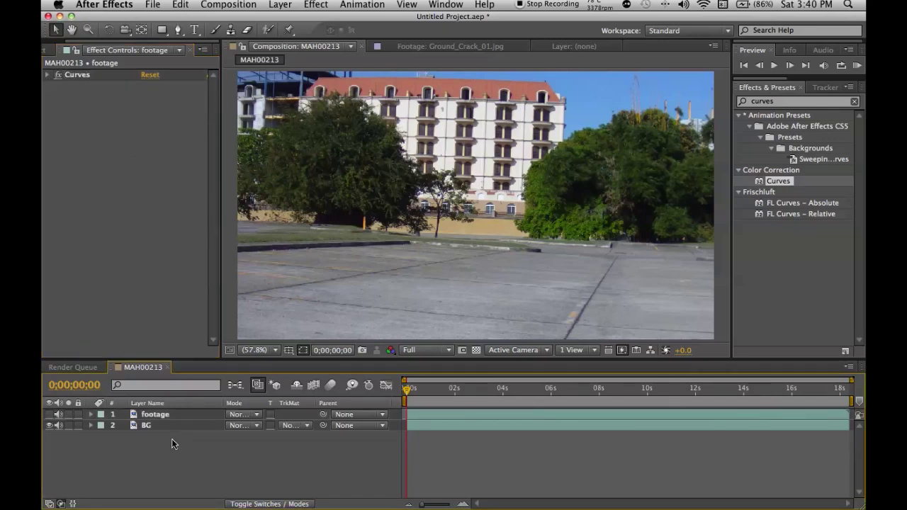
{"action": "left_click", "coordinate": [170, 415]}
{"action": "left_click", "coordinate": [49, 414]}
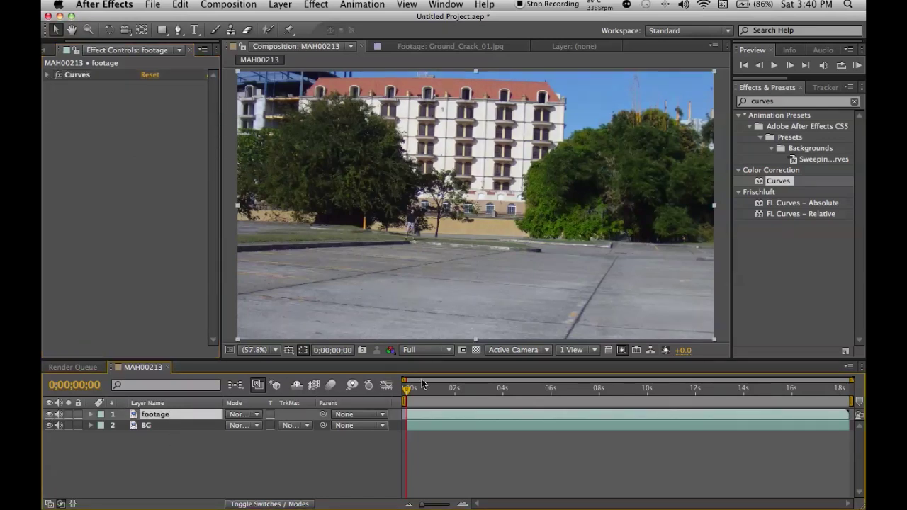
{"action": "left_click", "coordinate": [85, 385]}
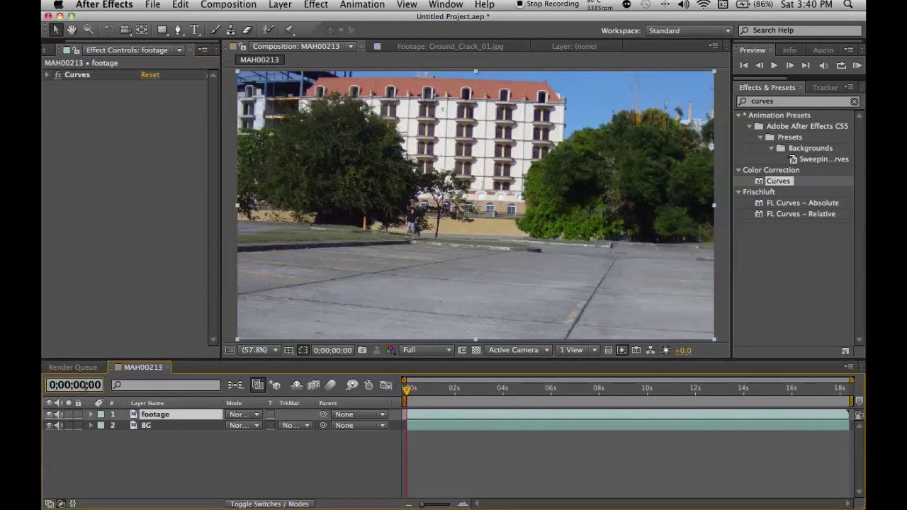
{"action": "type", "text": "4;13"}
{"action": "key", "text": "Return"}
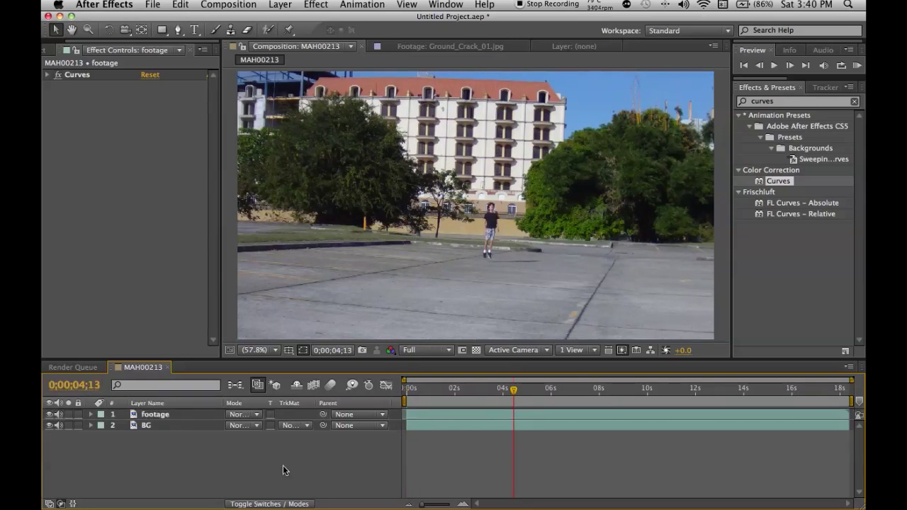
{"action": "key", "text": "Page_Up"}
{"action": "key", "text": "Page_Down"}
Expand the Cracks folder in the Project panel and select Ground_Crack_01.jpg
{"action": "left_click", "coordinate": [47, 50]}
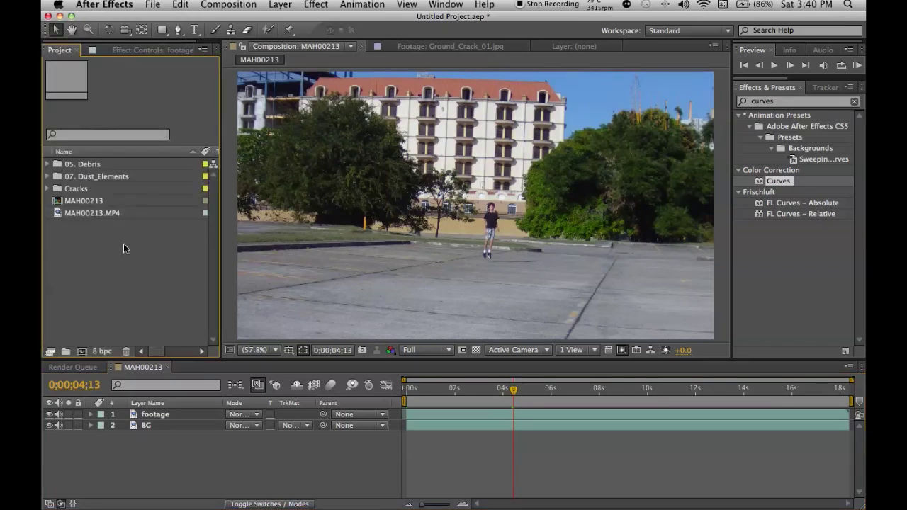
{"action": "left_click", "coordinate": [47, 188]}
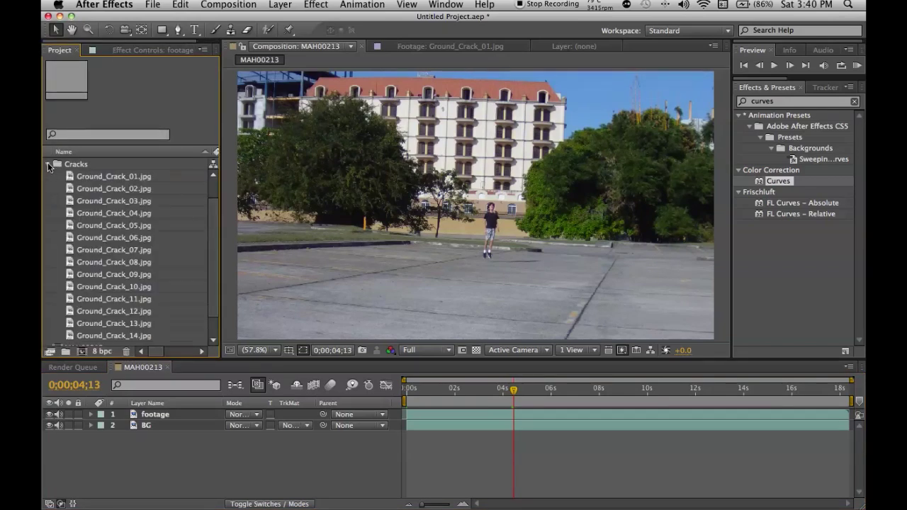
{"action": "left_click", "coordinate": [47, 163]}
{"action": "left_click", "coordinate": [160, 448]}
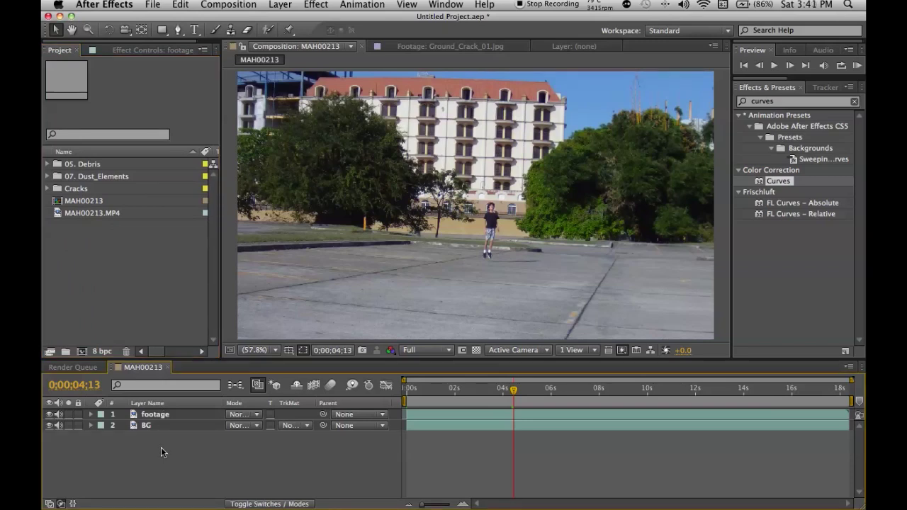
{"action": "left_click", "coordinate": [168, 418]}
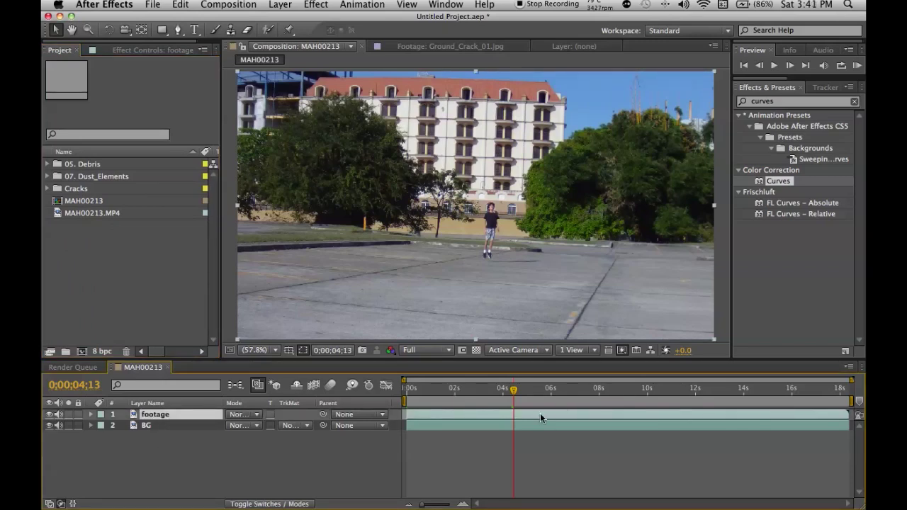
{"action": "left_click", "coordinate": [429, 448]}
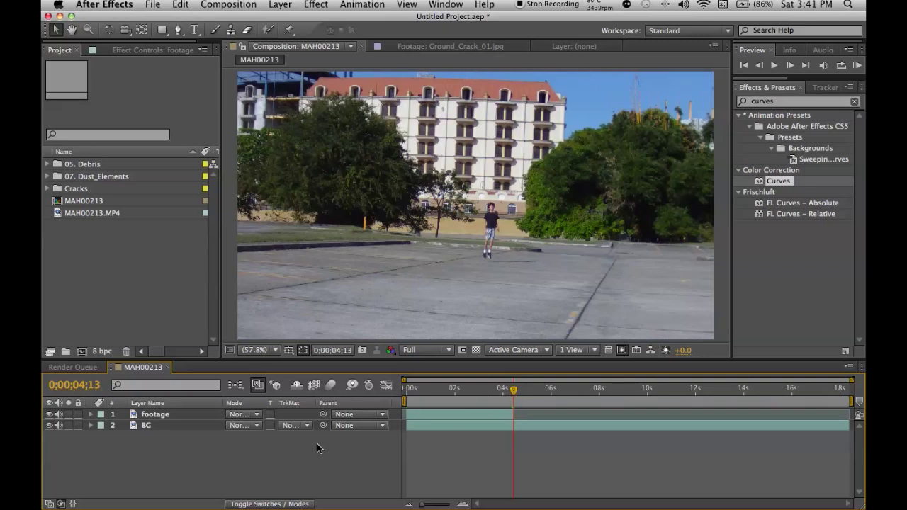
{"action": "left_click", "coordinate": [178, 418]}
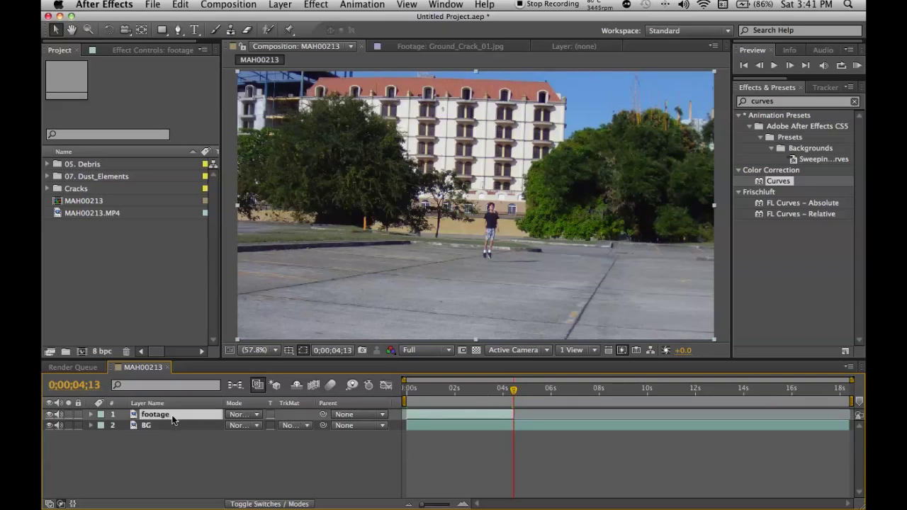
{"action": "left_click", "coordinate": [48, 189]}
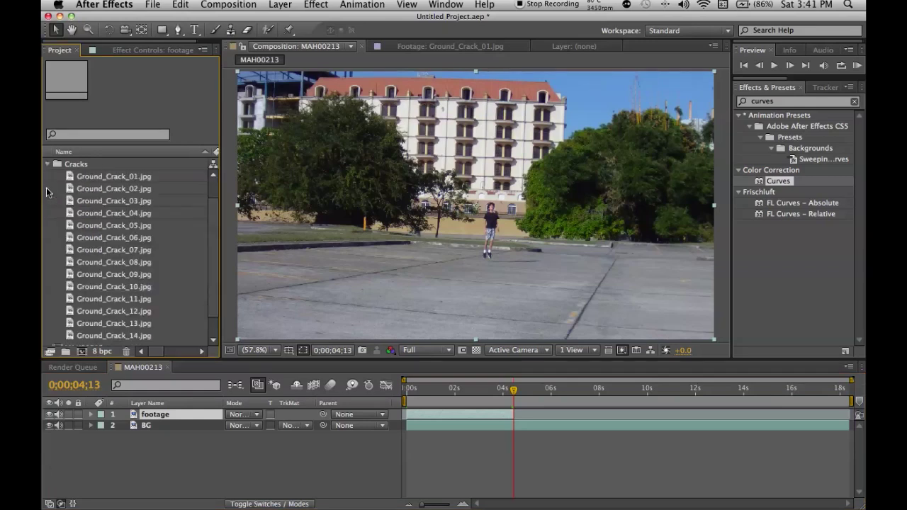
{"action": "left_click", "coordinate": [110, 177]}
{"action": "left_click", "coordinate": [112, 187]}
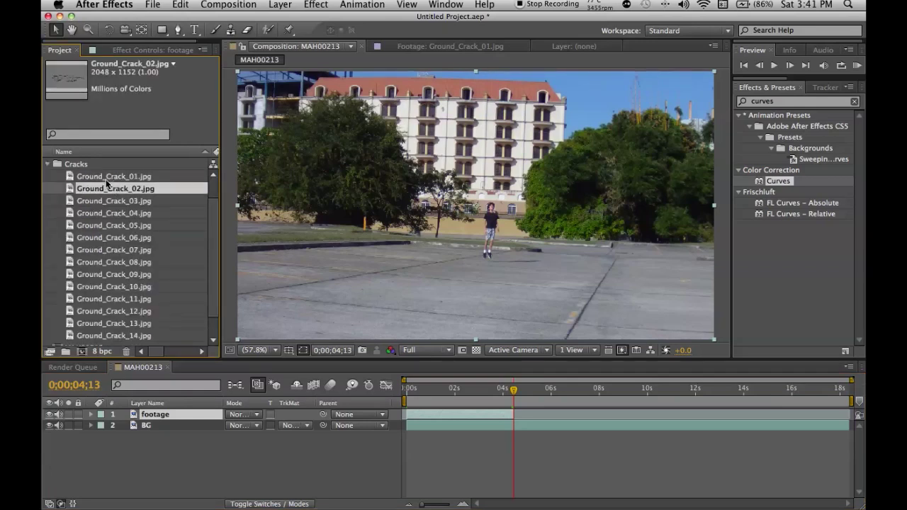
{"action": "left_click", "coordinate": [112, 178]}
{"action": "left_click_drag", "start_coordinate": [112, 176], "coordinate": [175, 417]}
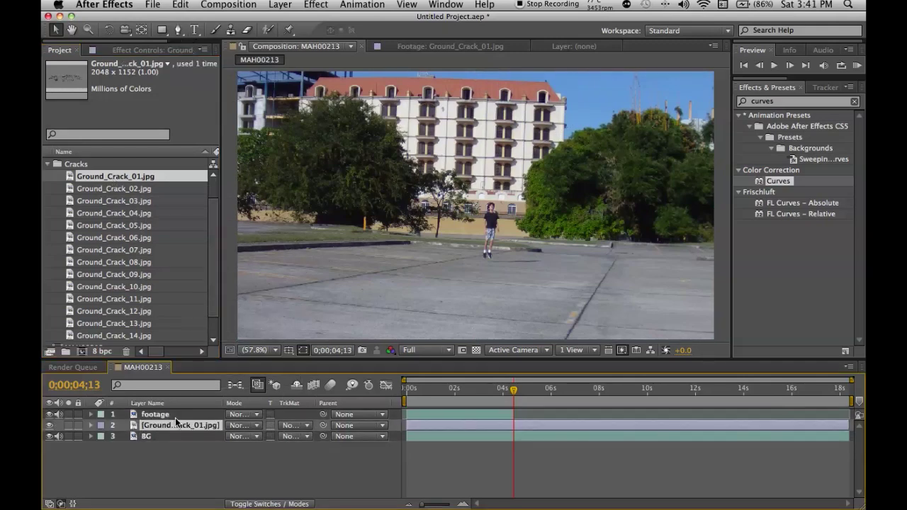
{"action": "key", "text": "super+z"}
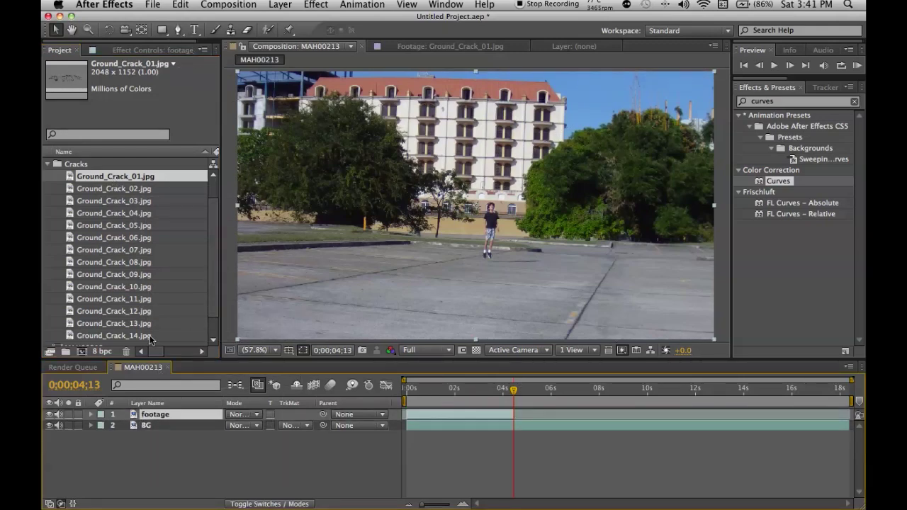
{"action": "double_click", "coordinate": [113, 176]}
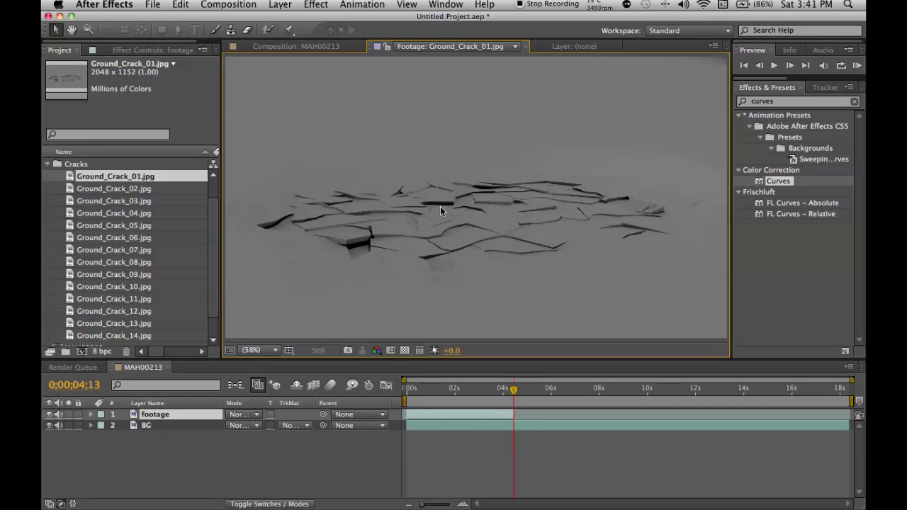
{"action": "left_click", "coordinate": [282, 46]}
{"action": "left_click_drag", "start_coordinate": [108, 176], "coordinate": [186, 431]}
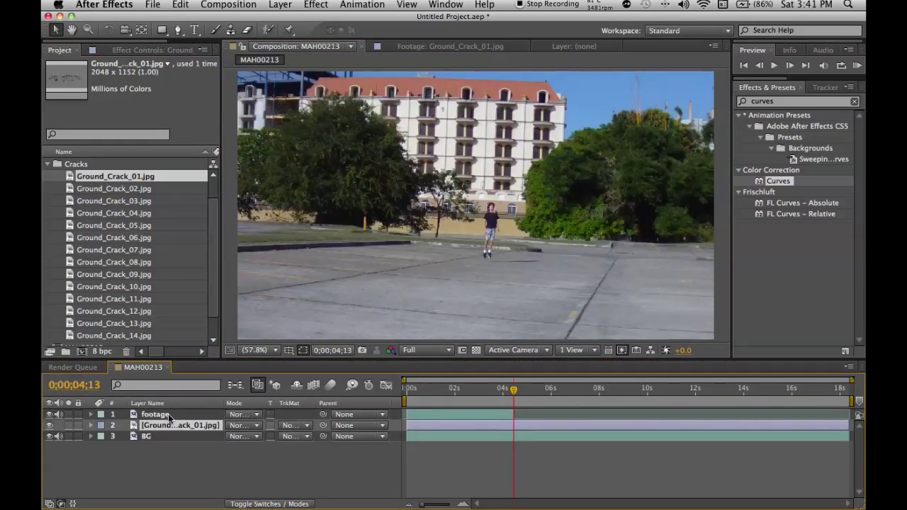
{"action": "left_click_drag", "start_coordinate": [168, 426], "coordinate": [168, 416]}
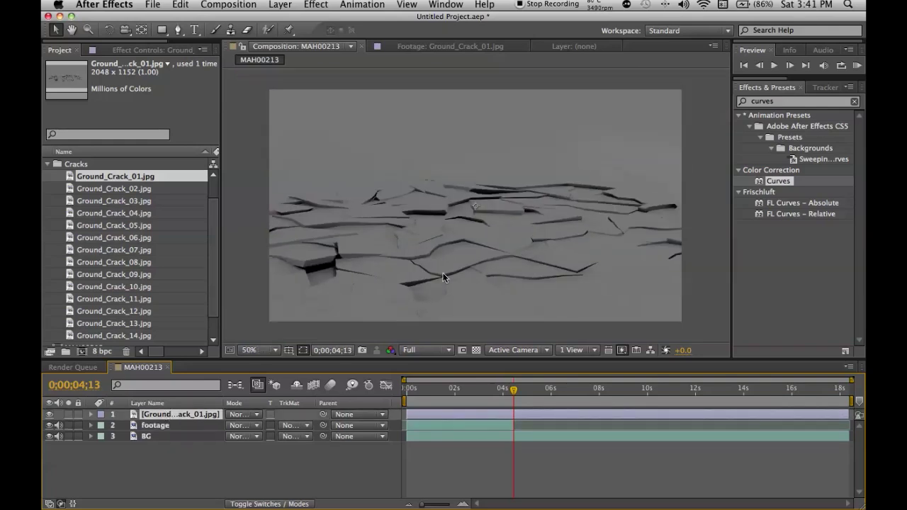
{"action": "scroll", "coordinate": [443, 273], "scroll_direction": "down", "scroll_amount": 7}
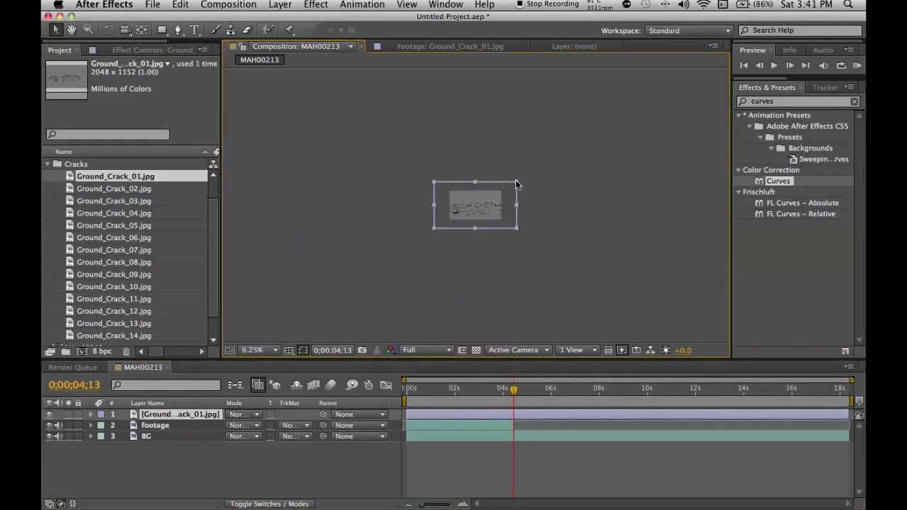
{"action": "left_click_drag", "start_coordinate": [517, 181], "coordinate": [500, 241]}
{"action": "scroll", "coordinate": [478, 218], "scroll_direction": "up", "scroll_amount": 1}
{"action": "scroll", "coordinate": [477, 213], "scroll_direction": "up", "scroll_amount": 2}
{"action": "scroll", "coordinate": [477, 214], "scroll_direction": "down", "scroll_amount": 1}
{"action": "key", "text": "Delete"}
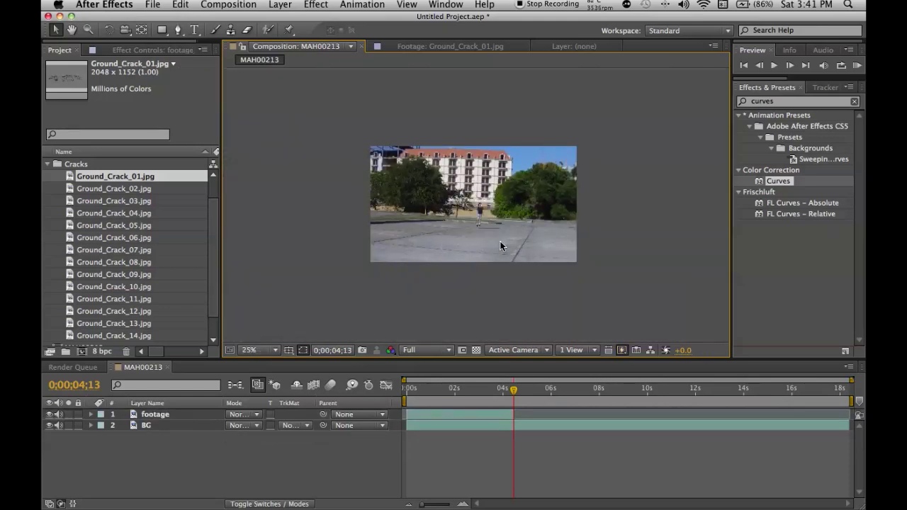
Preview each crack image in turn, from Ground_Crack_02.jpg through Ground_Crack_14.jpg
{"action": "left_click", "coordinate": [114, 188]}
{"action": "double_click", "coordinate": [114, 189]}
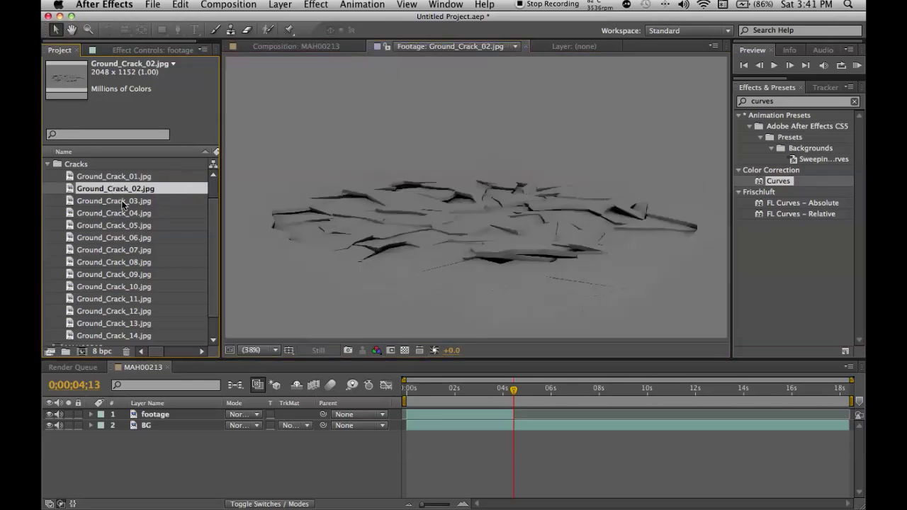
{"action": "double_click", "coordinate": [123, 202]}
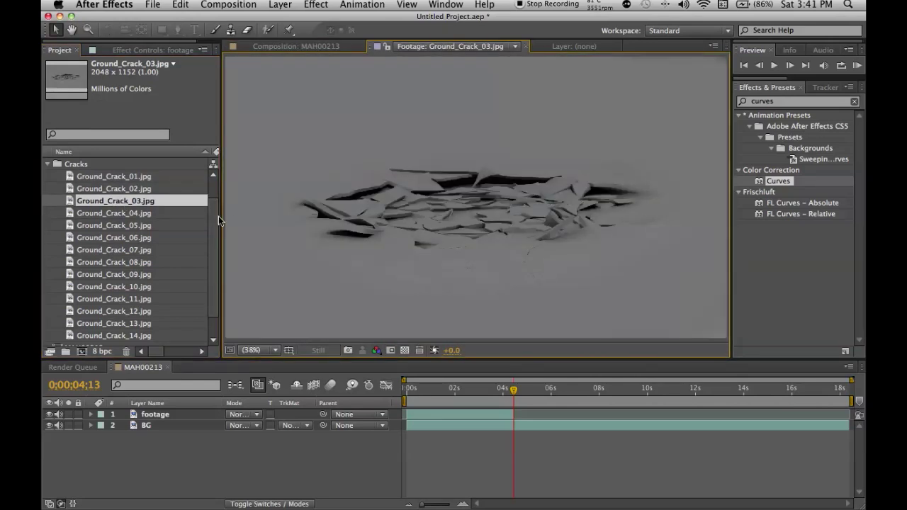
{"action": "double_click", "coordinate": [117, 213]}
{"action": "double_click", "coordinate": [150, 225]}
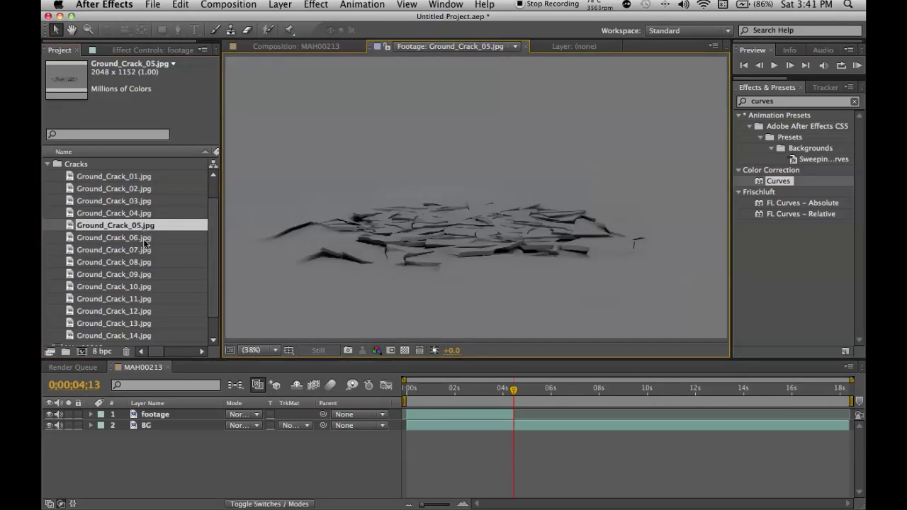
{"action": "double_click", "coordinate": [146, 239]}
{"action": "double_click", "coordinate": [142, 251]}
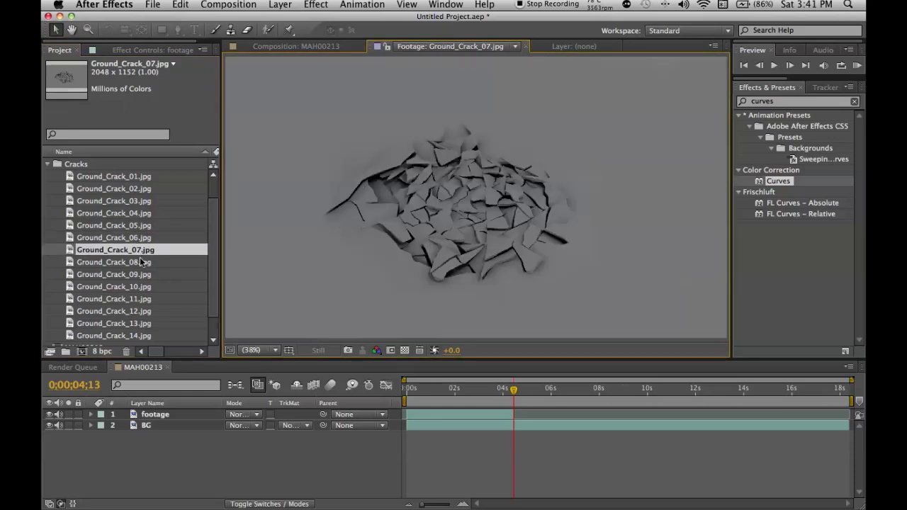
{"action": "double_click", "coordinate": [141, 263]}
{"action": "double_click", "coordinate": [134, 276]}
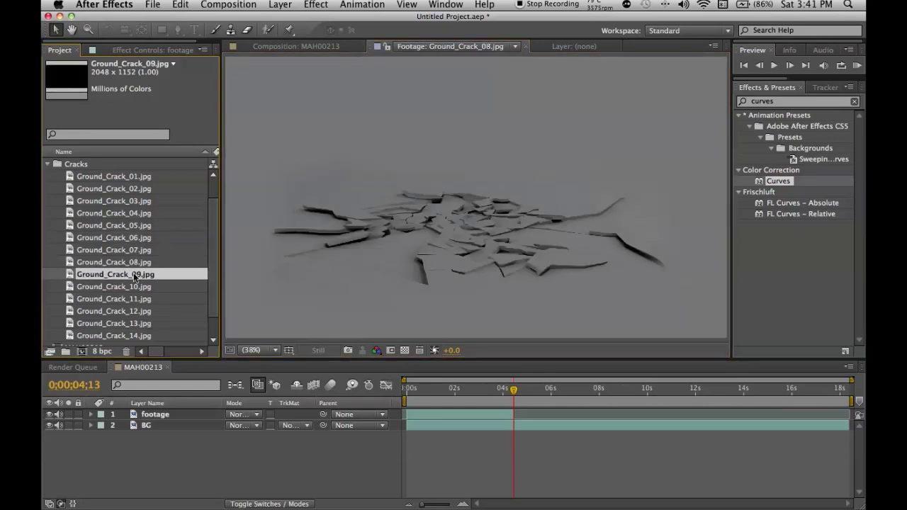
{"action": "scroll", "coordinate": [136, 278], "scroll_direction": "down", "scroll_amount": 2}
{"action": "double_click", "coordinate": [135, 263]}
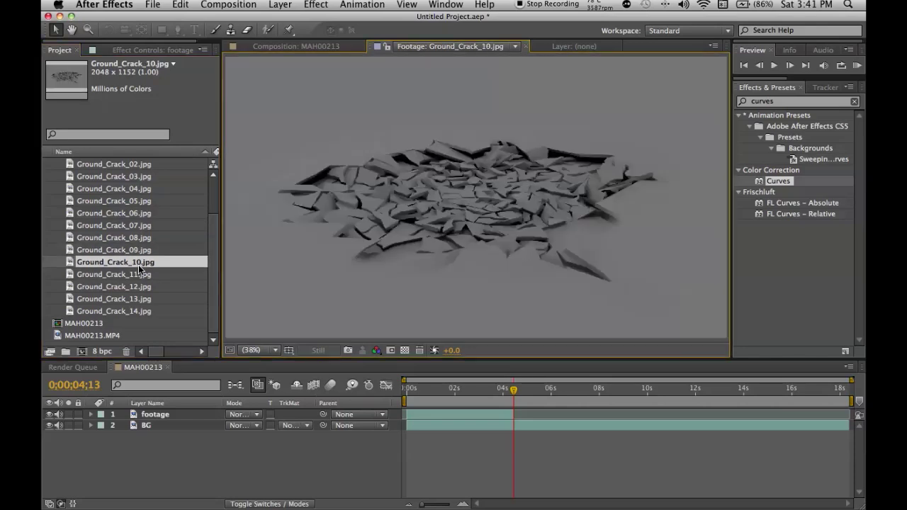
{"action": "double_click", "coordinate": [139, 276]}
{"action": "double_click", "coordinate": [139, 287]}
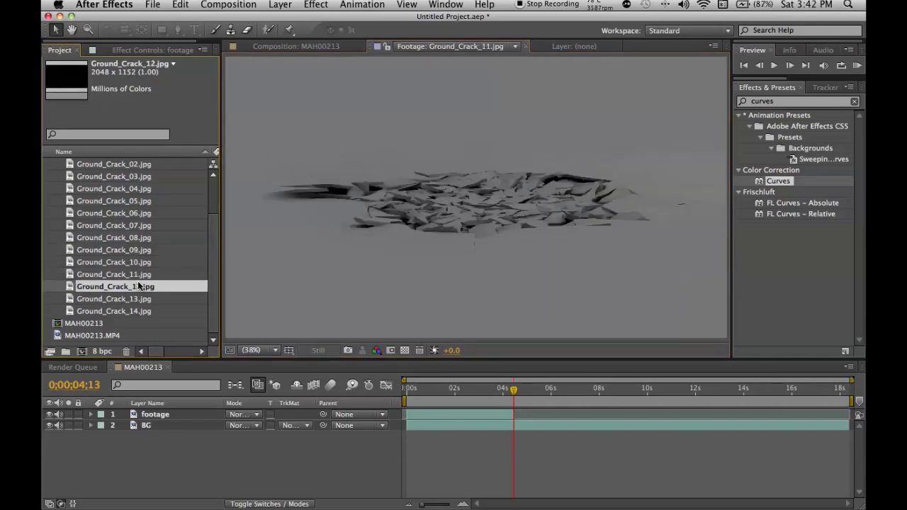
{"action": "double_click", "coordinate": [139, 298]}
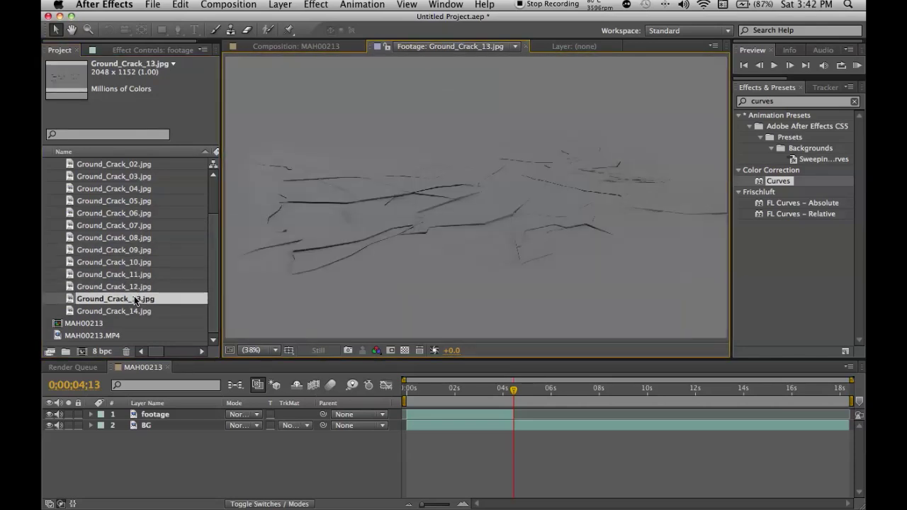
{"action": "double_click", "coordinate": [134, 310]}
Revisit crack images 10, 06, 05, 04, 03 and 02, then select Ground_Crack_03.jpg
{"action": "double_click", "coordinate": [132, 263]}
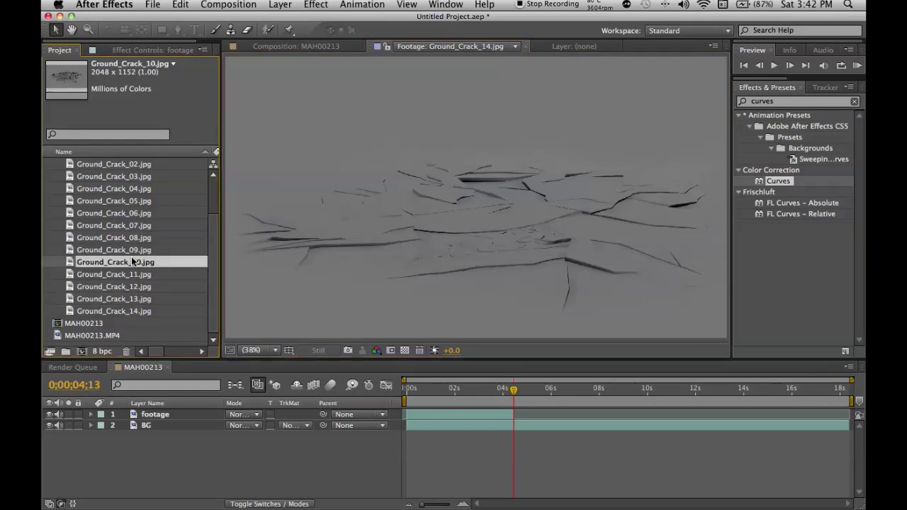
{"action": "double_click", "coordinate": [134, 214]}
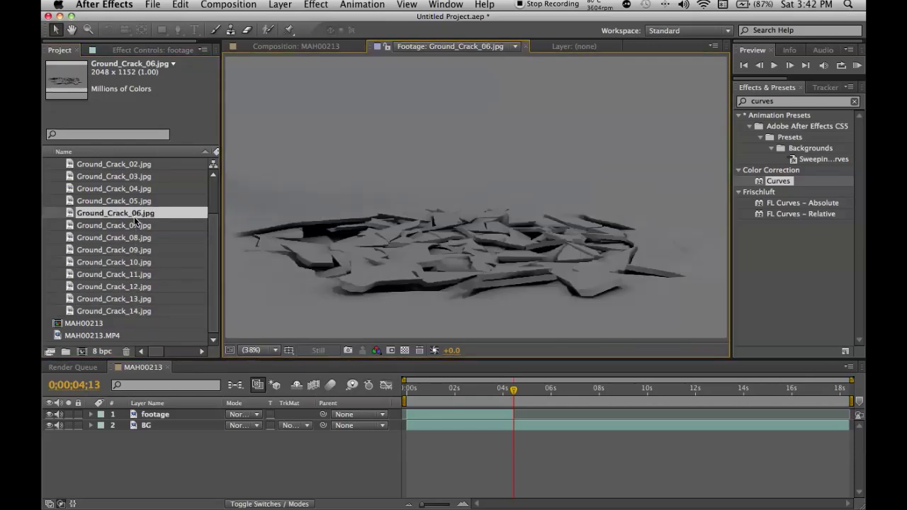
{"action": "double_click", "coordinate": [134, 202]}
{"action": "double_click", "coordinate": [134, 189]}
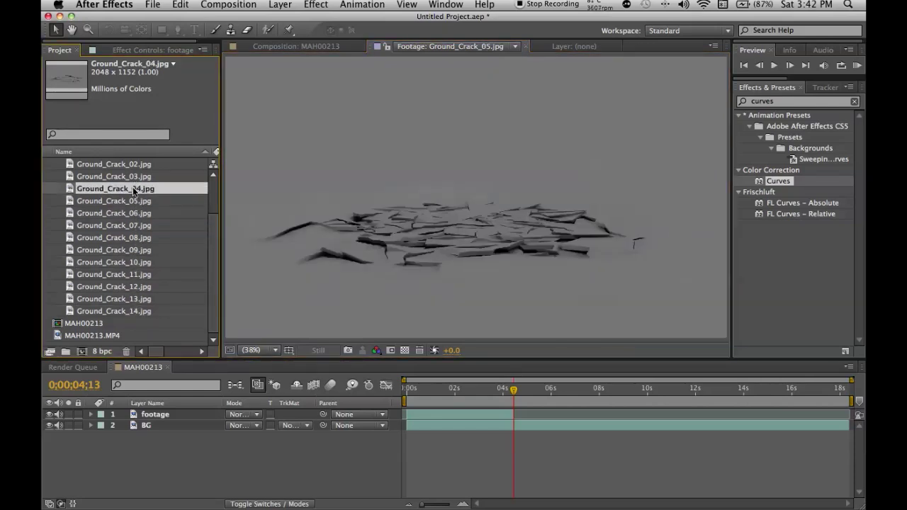
{"action": "double_click", "coordinate": [134, 177]}
{"action": "double_click", "coordinate": [135, 165]}
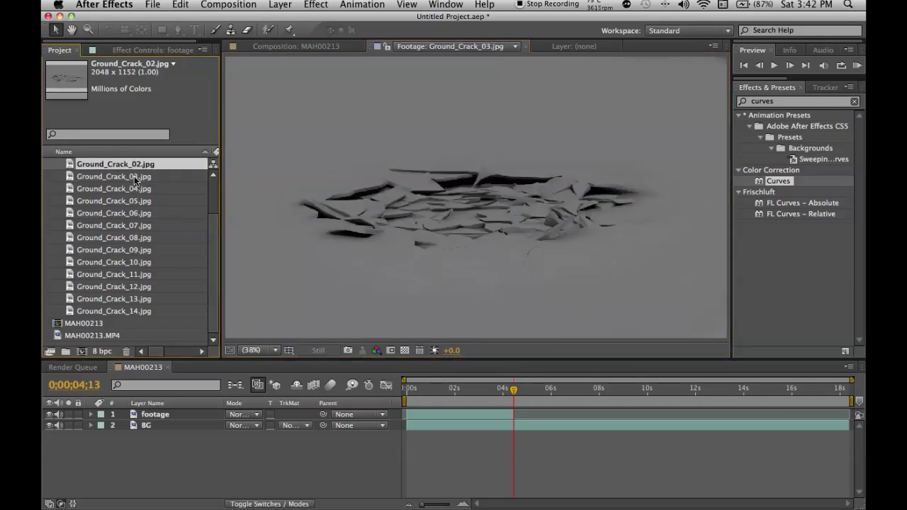
{"action": "double_click", "coordinate": [136, 177]}
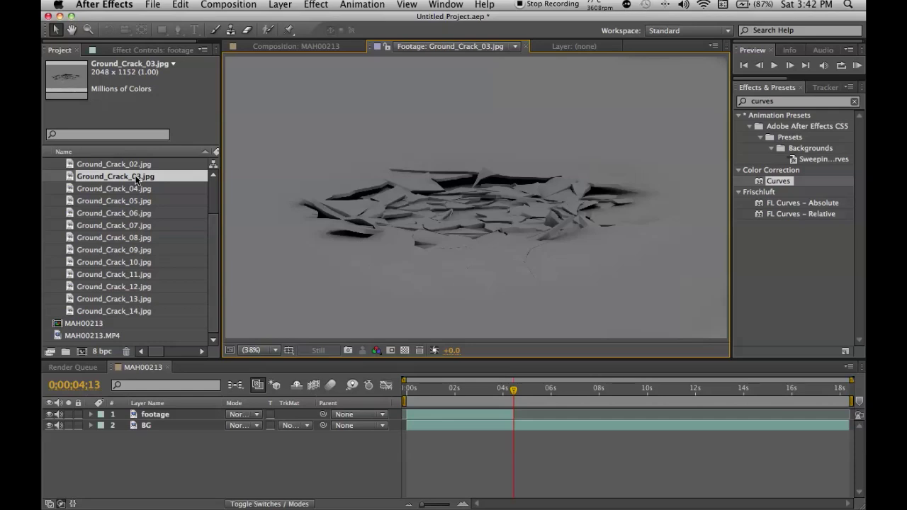
{"action": "left_click", "coordinate": [136, 180]}
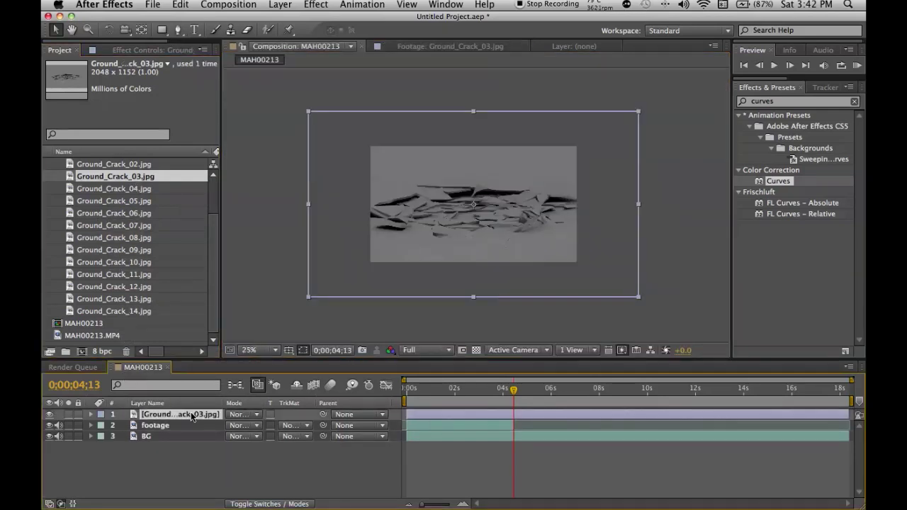
Scale Ground_Crack_03.jpg down to a small patch on the pavement below the person
{"action": "left_click_drag", "start_coordinate": [639, 110], "coordinate": [494, 226]}
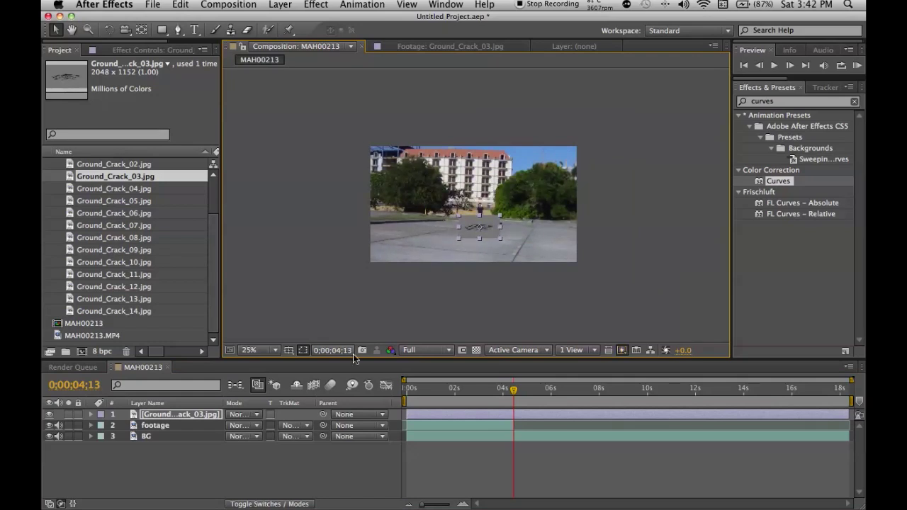
{"action": "left_click", "coordinate": [275, 477]}
{"action": "left_click", "coordinate": [209, 416]}
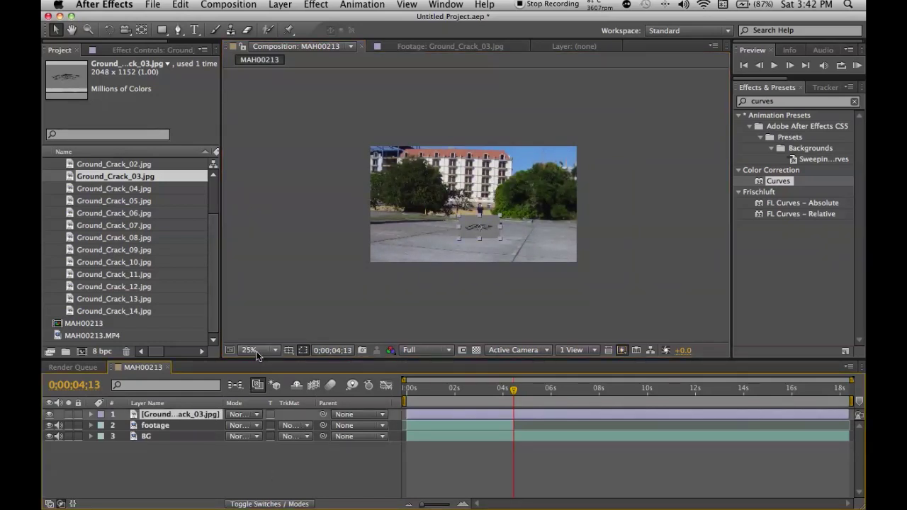
Set the comp view magnification to Fit and reselect the crack layer
{"action": "left_click", "coordinate": [258, 350]}
{"action": "left_click", "coordinate": [269, 316]}
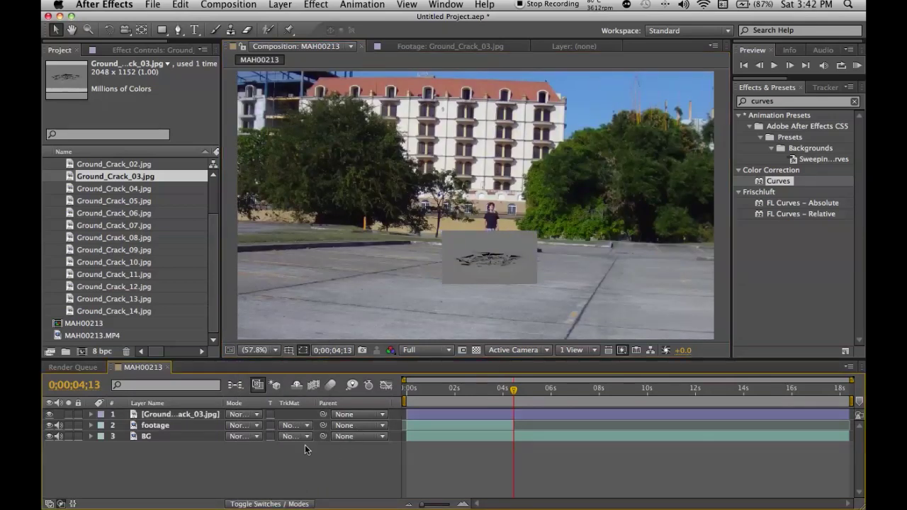
{"action": "left_click", "coordinate": [201, 415]}
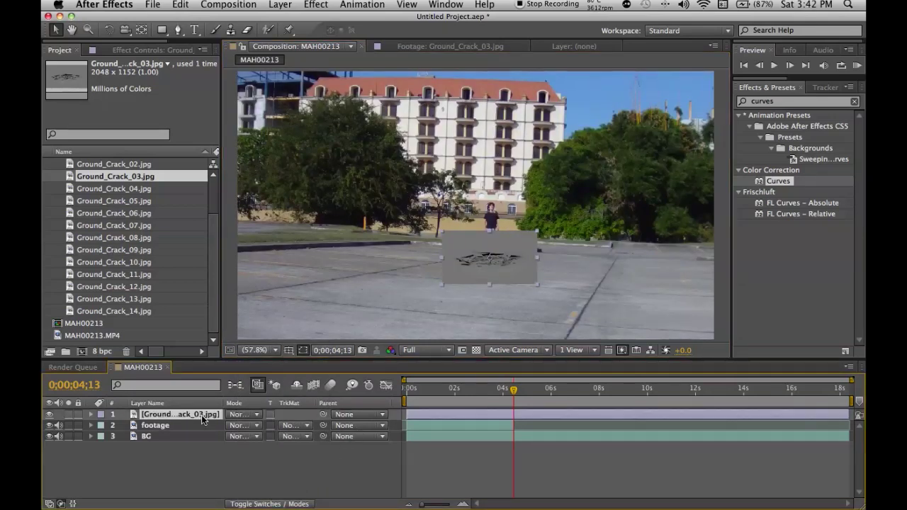
Try Add, Multiply and Screen blend modes on the crack, then settle on Overlay
{"action": "left_click", "coordinate": [246, 418]}
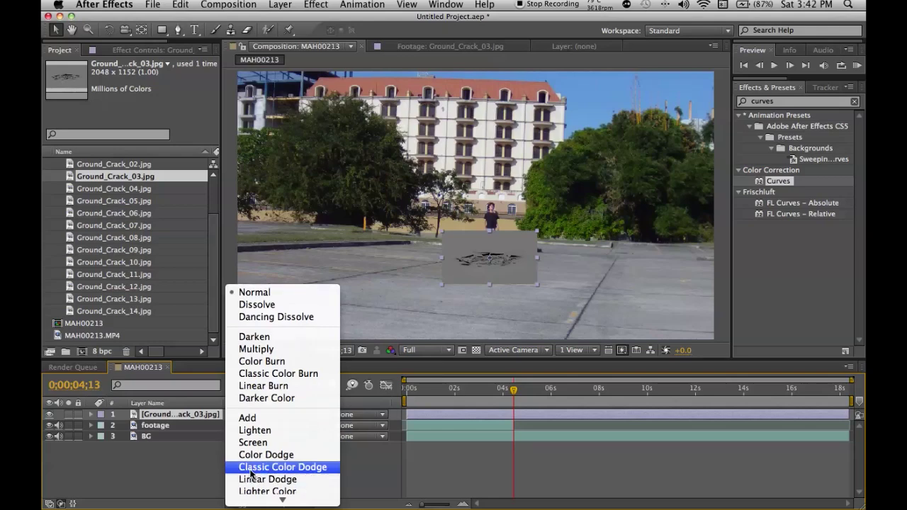
{"action": "left_click", "coordinate": [256, 384]}
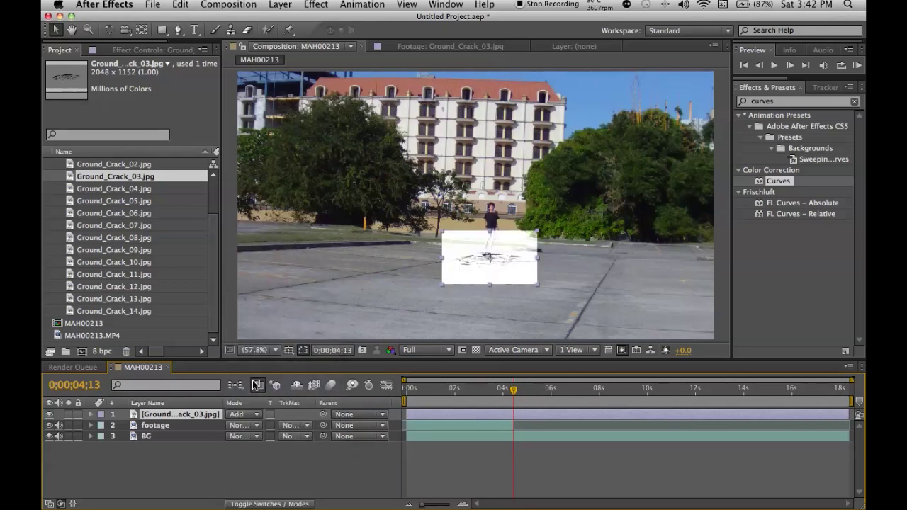
{"action": "left_click", "coordinate": [244, 414]}
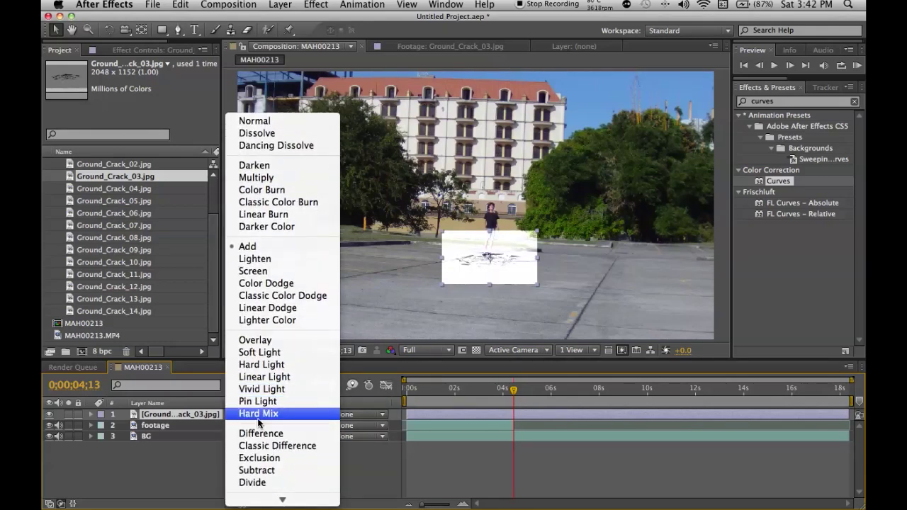
{"action": "scroll", "coordinate": [257, 423], "scroll_direction": "down", "scroll_amount": 2}
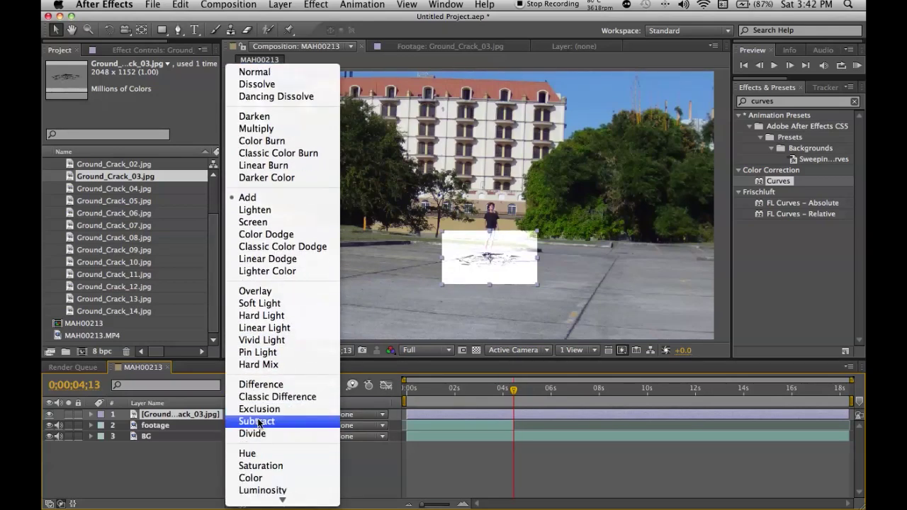
{"action": "left_click", "coordinate": [275, 129]}
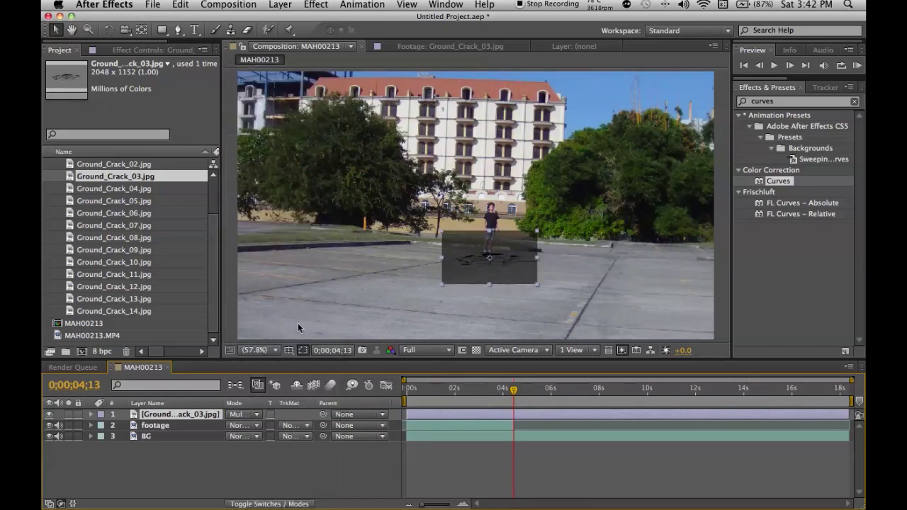
{"action": "left_click", "coordinate": [257, 415]}
{"action": "scroll", "coordinate": [259, 449], "scroll_direction": "down", "scroll_amount": 3}
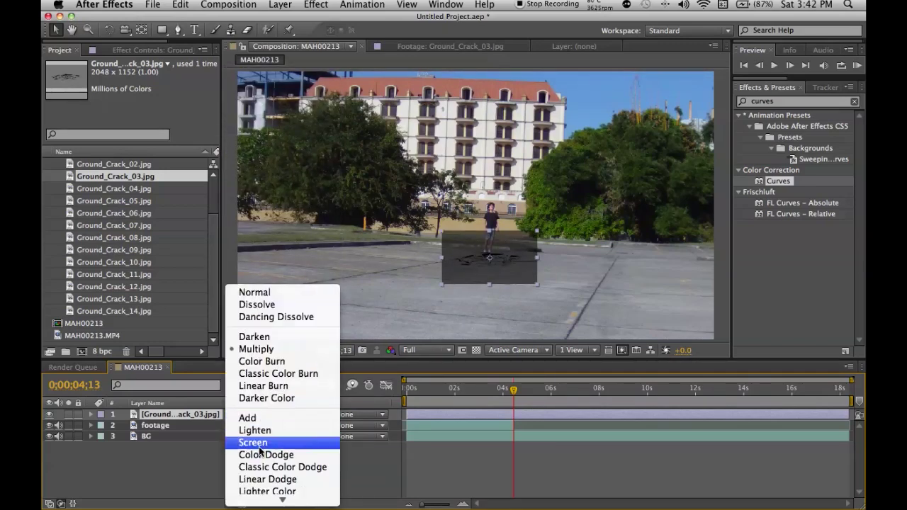
{"action": "scroll", "coordinate": [260, 449], "scroll_direction": "down", "scroll_amount": 2}
{"action": "left_click", "coordinate": [259, 382]}
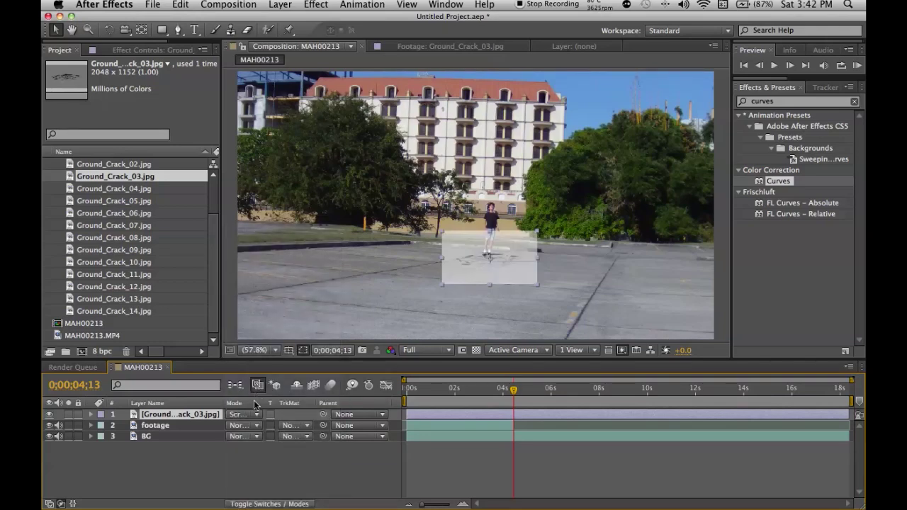
{"action": "left_click", "coordinate": [249, 416]}
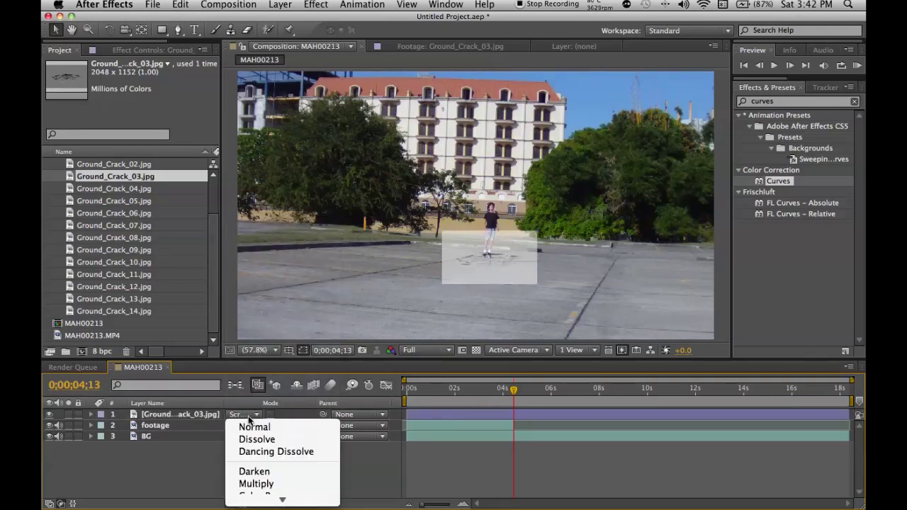
{"action": "scroll", "coordinate": [249, 425], "scroll_direction": "down", "scroll_amount": 5}
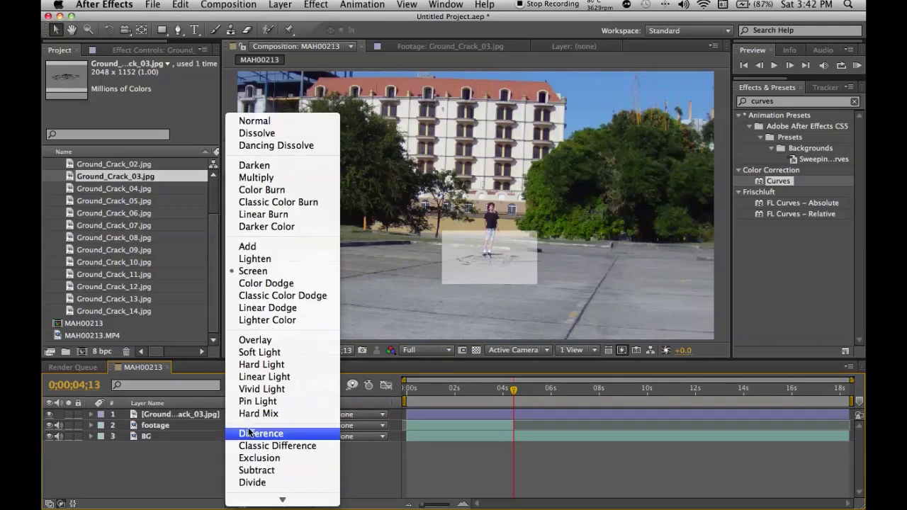
{"action": "left_click", "coordinate": [250, 282]}
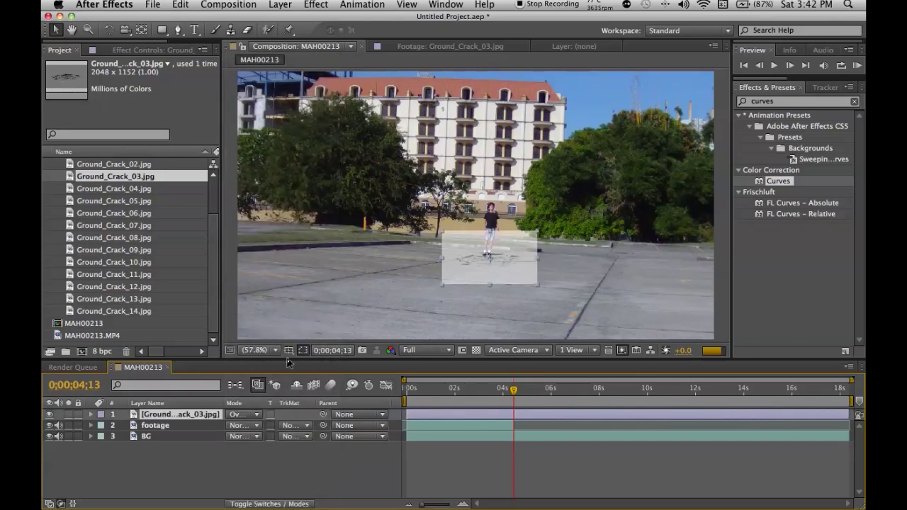
Judge the Overlay blend on the pavement and reveal the crack layer's rotation property
{"action": "left_click", "coordinate": [502, 259]}
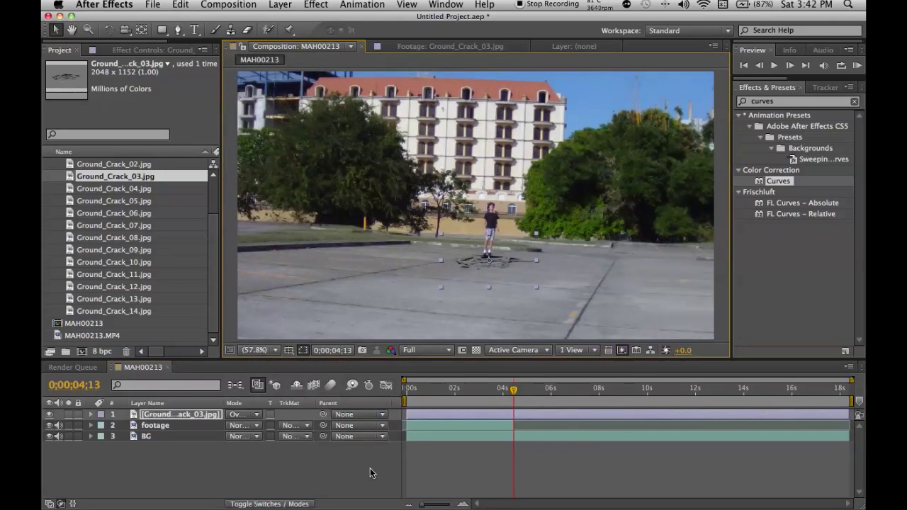
{"action": "left_click", "coordinate": [373, 468]}
{"action": "left_click", "coordinate": [486, 268]}
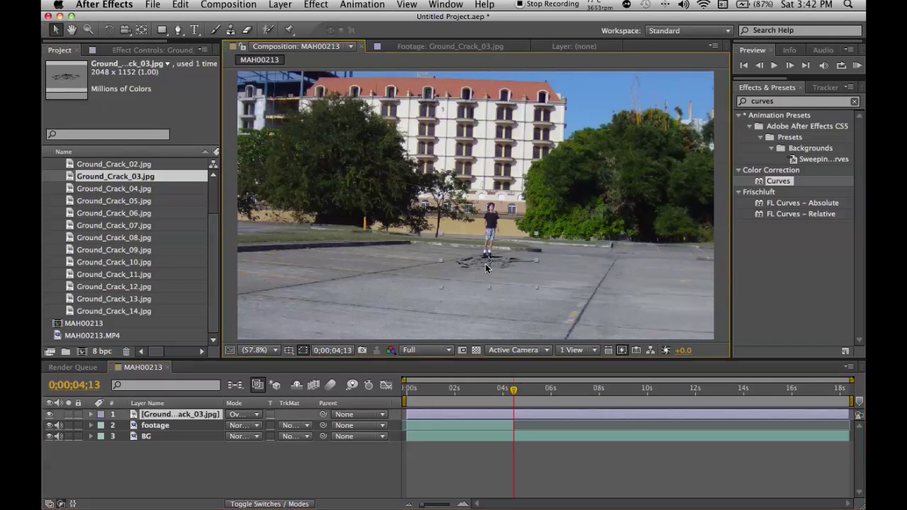
{"action": "key", "text": "alt+shift+r"}
Make the crack a 3D layer and tilt its X Rotation back to about -40°
{"action": "mouse_move", "coordinate": [253, 425]}
{"action": "left_mouse_down"}
{"action": "mouse_move", "coordinate": [261, 425]}
{"action": "mouse_move", "coordinate": [253, 425]}
{"action": "left_mouse_up"}
{"action": "left_click", "coordinate": [270, 504]}
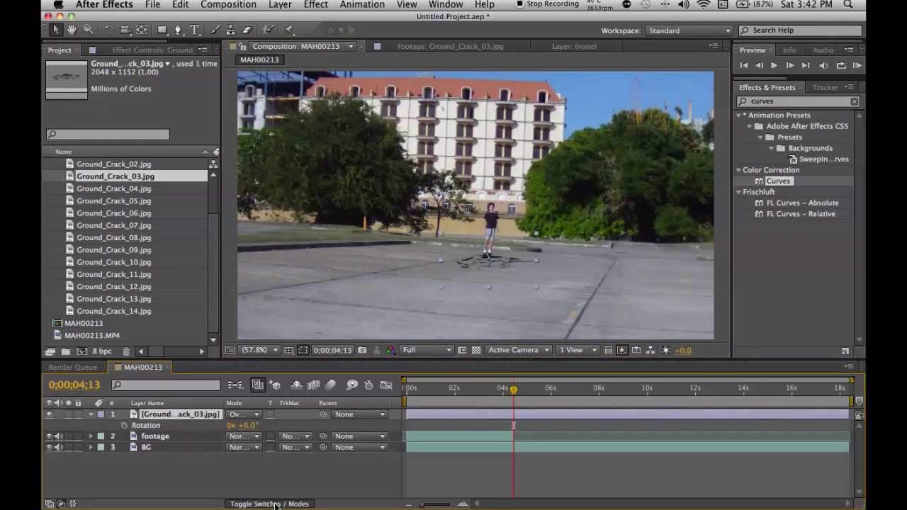
{"action": "left_click", "coordinate": [298, 415]}
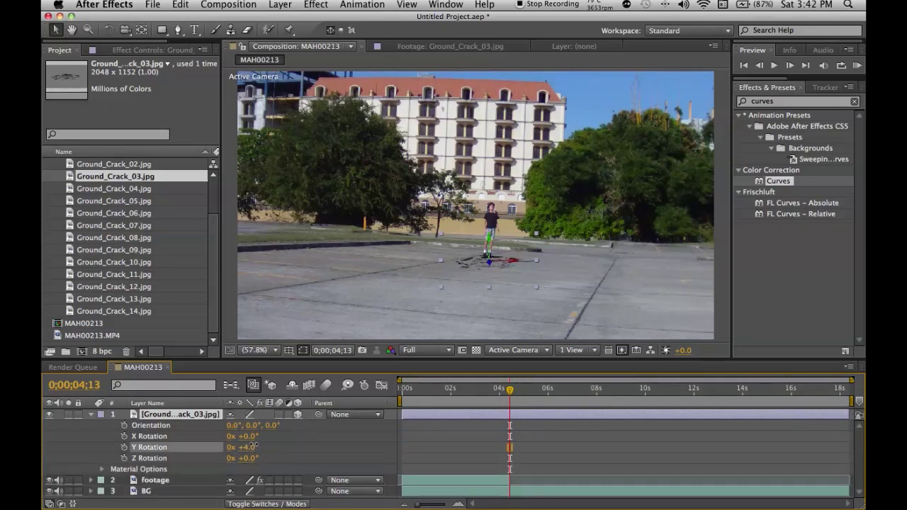
{"action": "left_click_drag", "start_coordinate": [249, 440], "coordinate": [221, 437]}
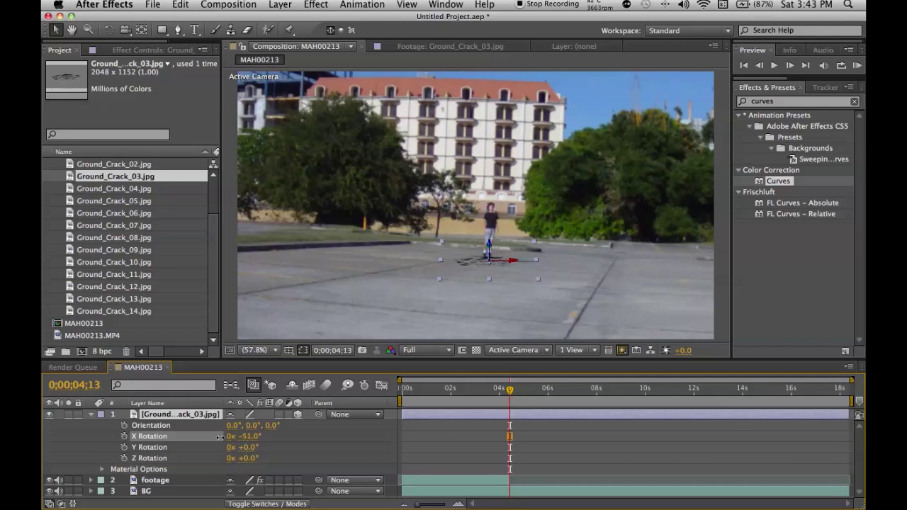
{"action": "left_click", "coordinate": [283, 436]}
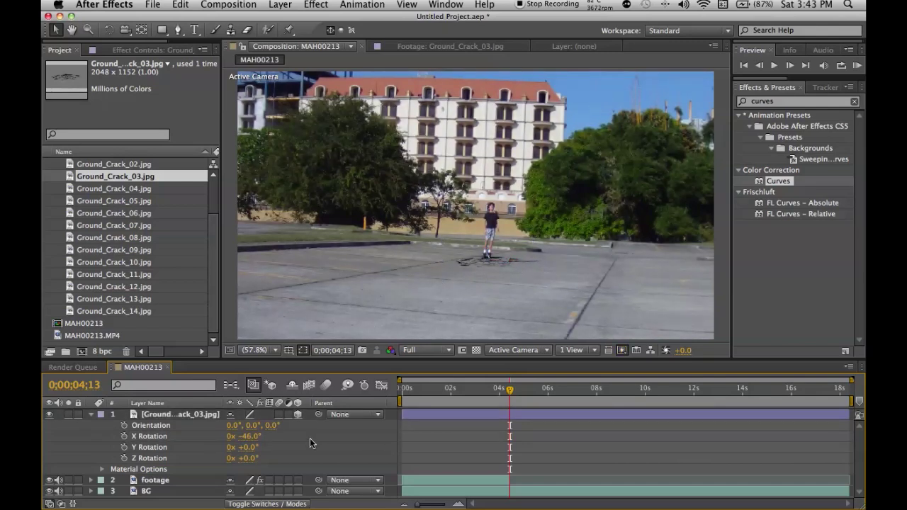
{"action": "mouse_move", "coordinate": [241, 439]}
{"action": "left_mouse_down"}
{"action": "mouse_move", "coordinate": [234, 435]}
{"action": "mouse_move", "coordinate": [252, 432]}
{"action": "left_mouse_up"}
{"action": "left_click", "coordinate": [289, 439]}
{"action": "left_click_drag", "start_coordinate": [247, 437], "coordinate": [207, 430]}
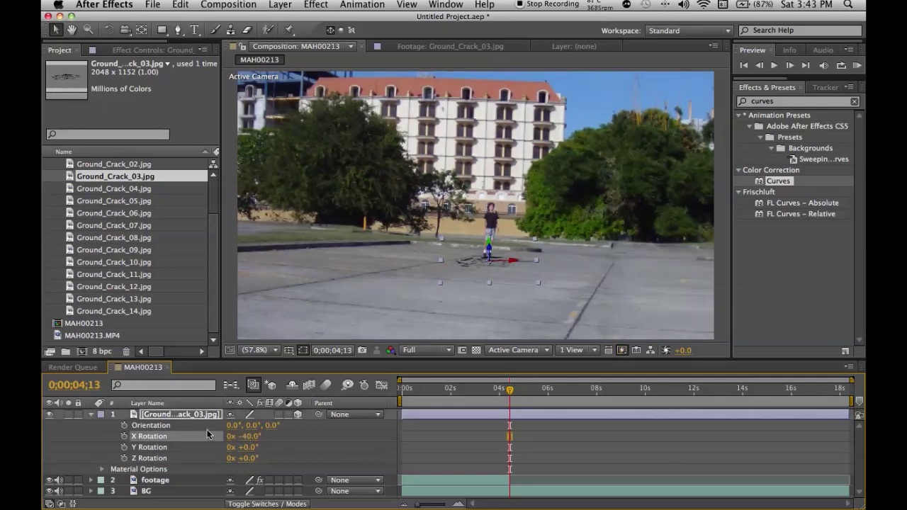
{"action": "left_click", "coordinate": [91, 415]}
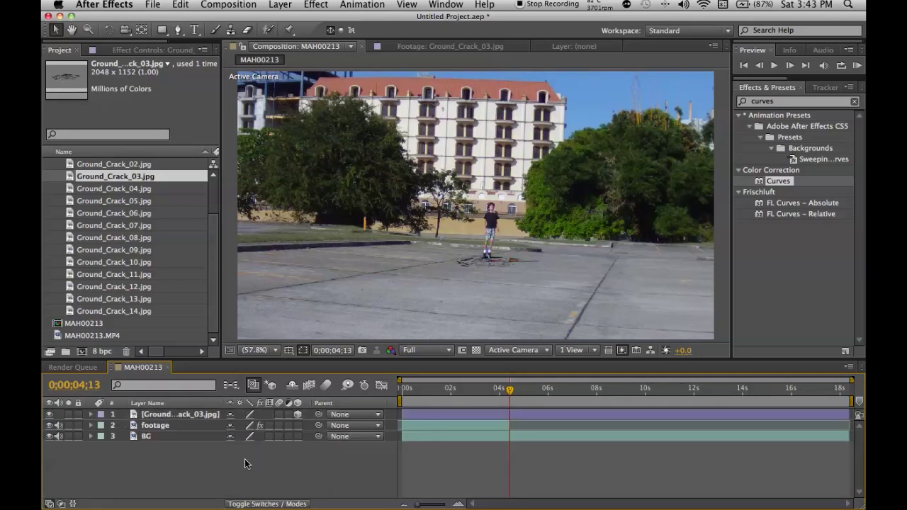
Trim the crack layer to start at 0;00;04;13 and preview it appearing
{"action": "left_click", "coordinate": [421, 426]}
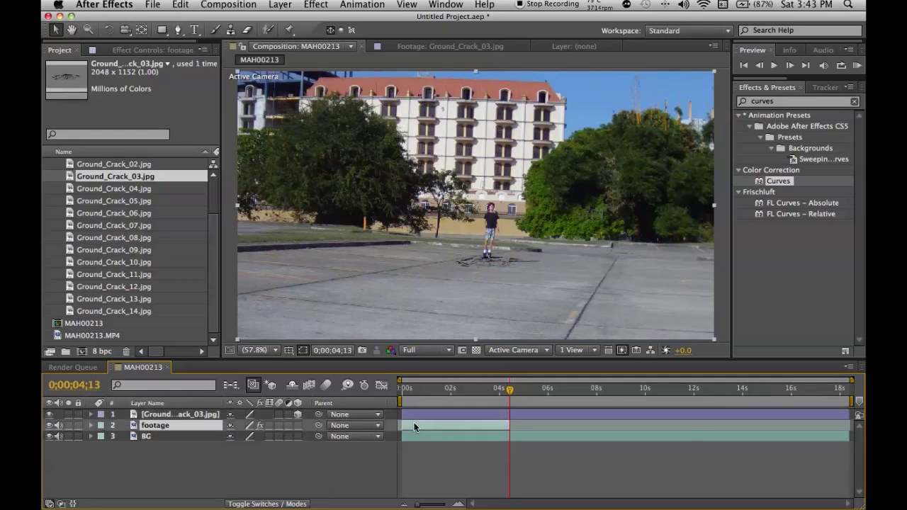
{"action": "left_click", "coordinate": [435, 415]}
{"action": "key", "text": "alt+bracketleft"}
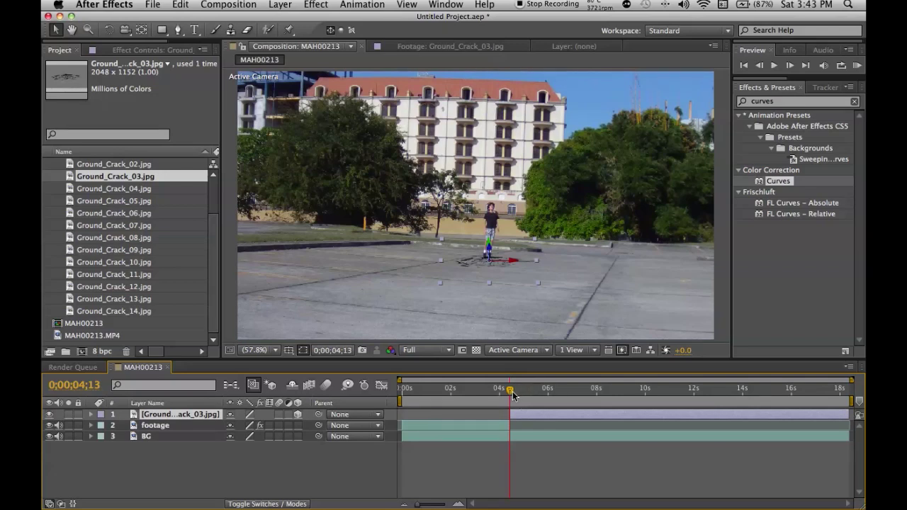
{"action": "left_click_drag", "start_coordinate": [510, 390], "coordinate": [510, 394]}
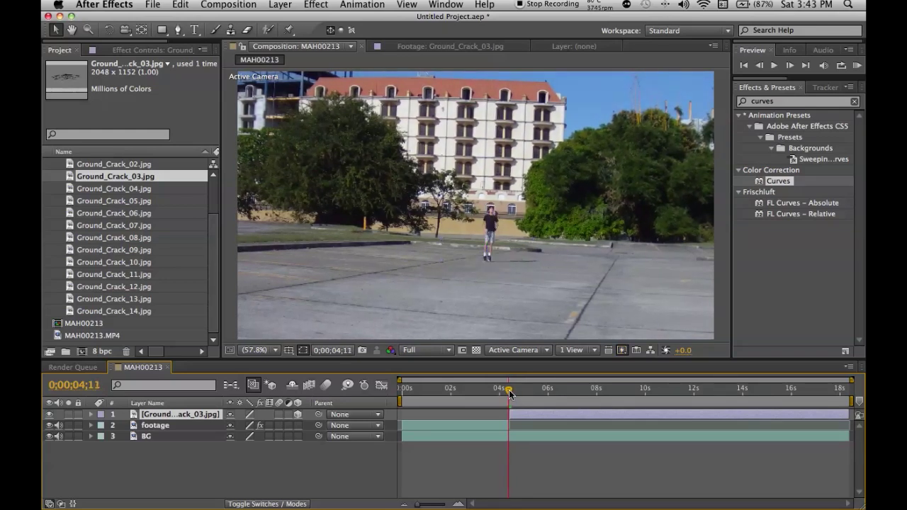
{"action": "key", "text": "space"}
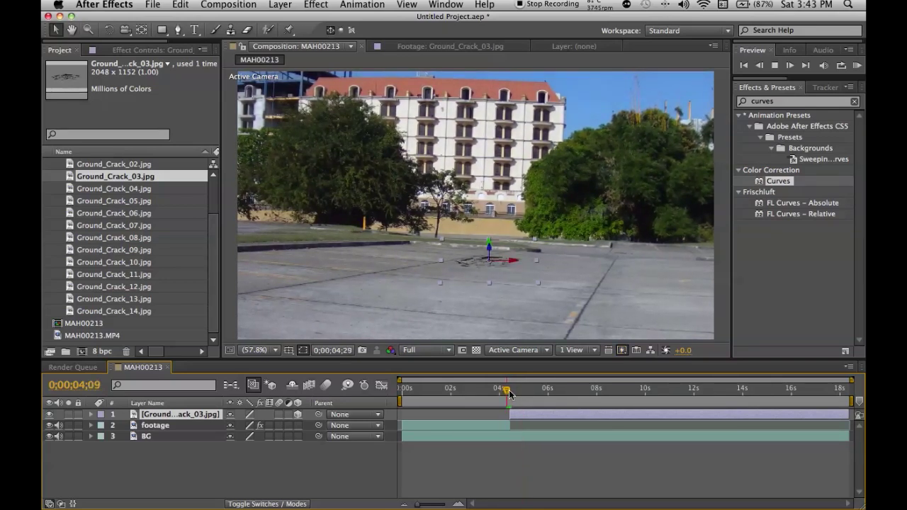
{"action": "key", "text": "space"}
{"action": "key", "text": "Page_Up"}
{"action": "key", "text": "Page_Up"}
{"action": "key", "text": "Page_Up"}
{"action": "key", "text": "Page_Up"}
{"action": "key", "text": "Page_Up"}
{"action": "key", "text": "Page_Up"}
{"action": "key", "text": "Page_Up"}
{"action": "key", "text": "Page_Up"}
{"action": "key", "text": "Page_Up"}
{"action": "key", "text": "Page_Up"}
{"action": "key", "text": "Page_Up"}
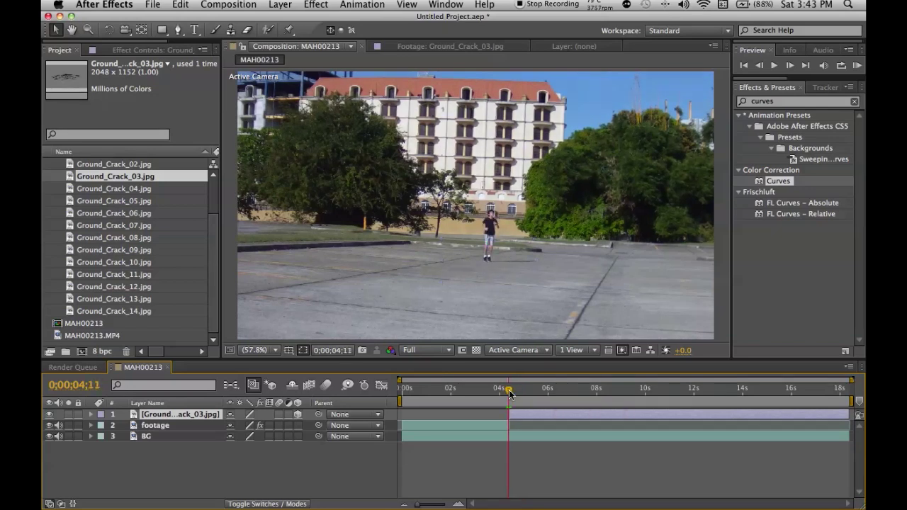
{"action": "left_click_drag", "start_coordinate": [509, 394], "coordinate": [512, 394]}
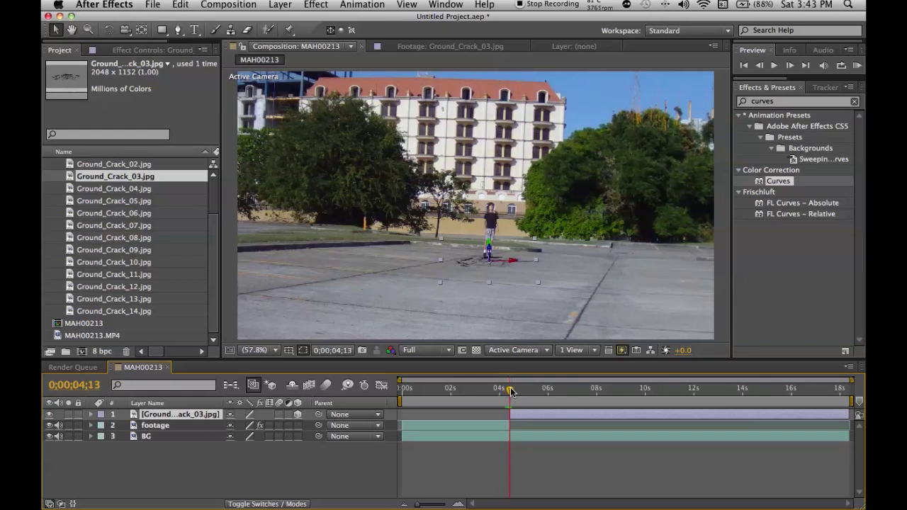
{"action": "left_click", "coordinate": [178, 427]}
Duplicate the footage layer, move the copy to the top, and rename it 'picture'
{"action": "key", "text": "super+d"}
{"action": "left_click_drag", "start_coordinate": [176, 427], "coordinate": [174, 416]}
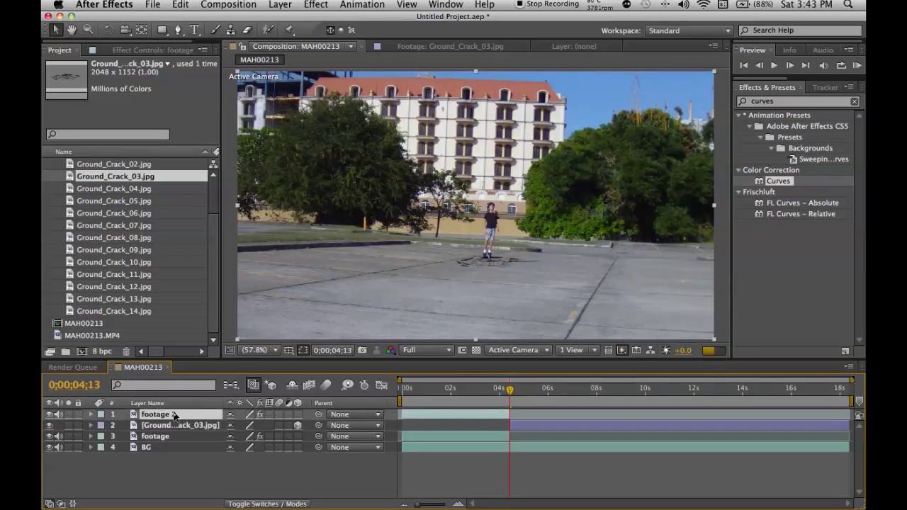
{"action": "key", "text": "Return"}
{"action": "key", "text": "BackSpace"}
{"action": "type", "text": "pi"}
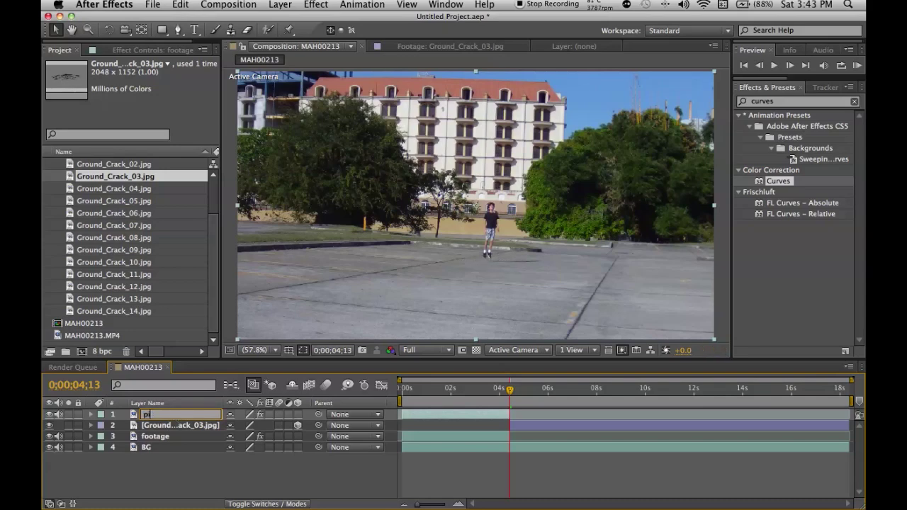
{"action": "type", "text": "cture"}
{"action": "key", "text": "Return"}
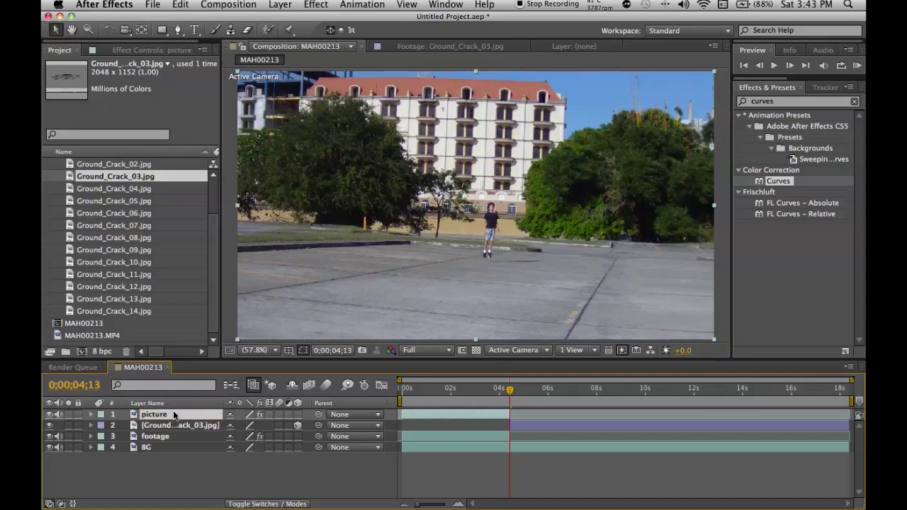
Freeze the picture layer on the current frame with Time > Freeze Frame
{"action": "scroll", "coordinate": [483, 239], "scroll_direction": "up", "scroll_amount": 4}
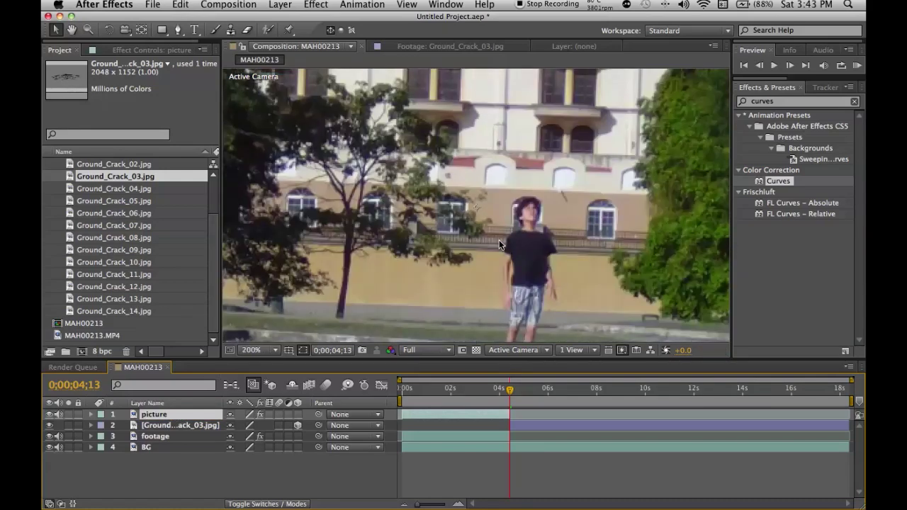
{"action": "key", "text": "h"}
{"action": "left_click_drag", "start_coordinate": [410, 248], "coordinate": [441, 212]}
{"action": "key", "text": "v"}
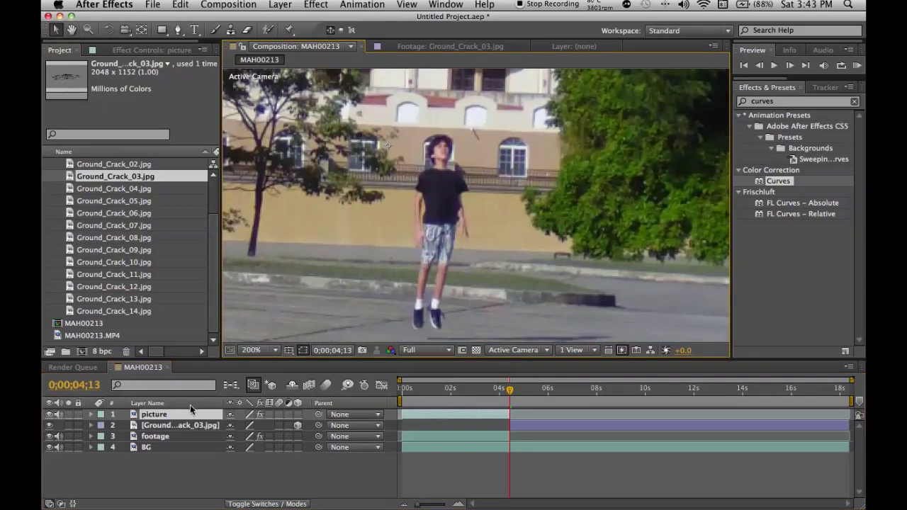
{"action": "right_click", "coordinate": [186, 414]}
{"action": "mouse_move", "coordinate": [270, 188]}
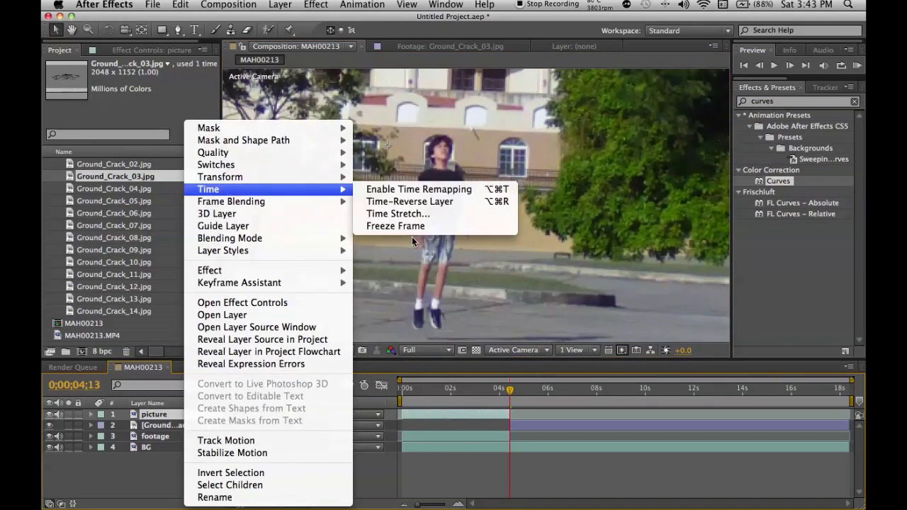
{"action": "left_click", "coordinate": [409, 226]}
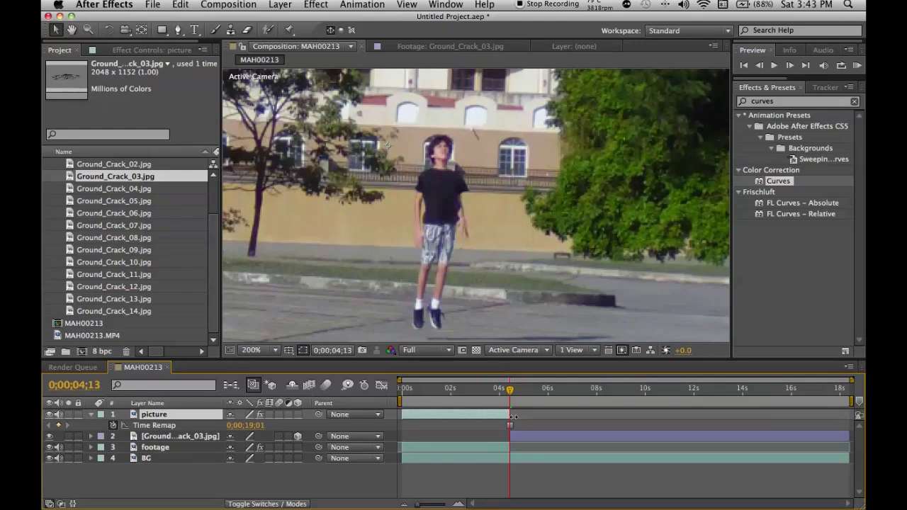
Extend the picture layer to the comp's end and trim its start to 0;00;04;13
{"action": "left_click_drag", "start_coordinate": [516, 417], "coordinate": [858, 415]}
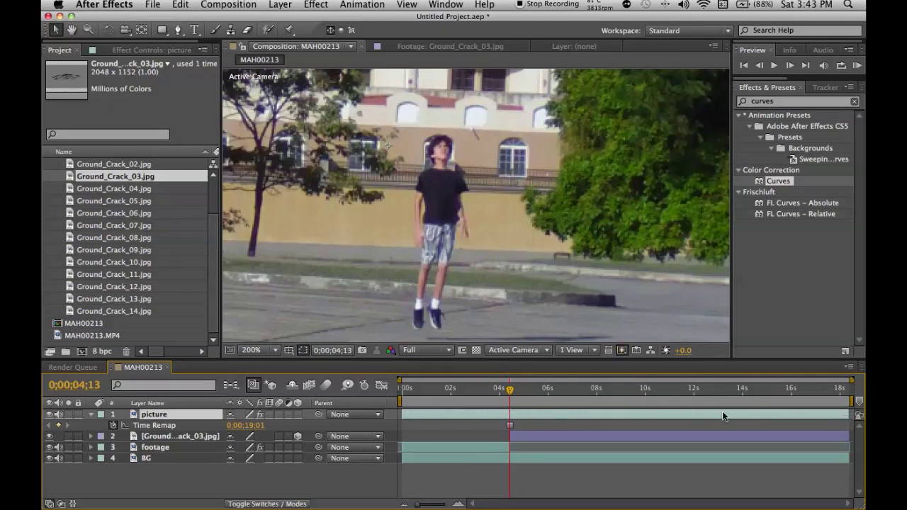
{"action": "left_click_drag", "start_coordinate": [403, 415], "coordinate": [510, 415]}
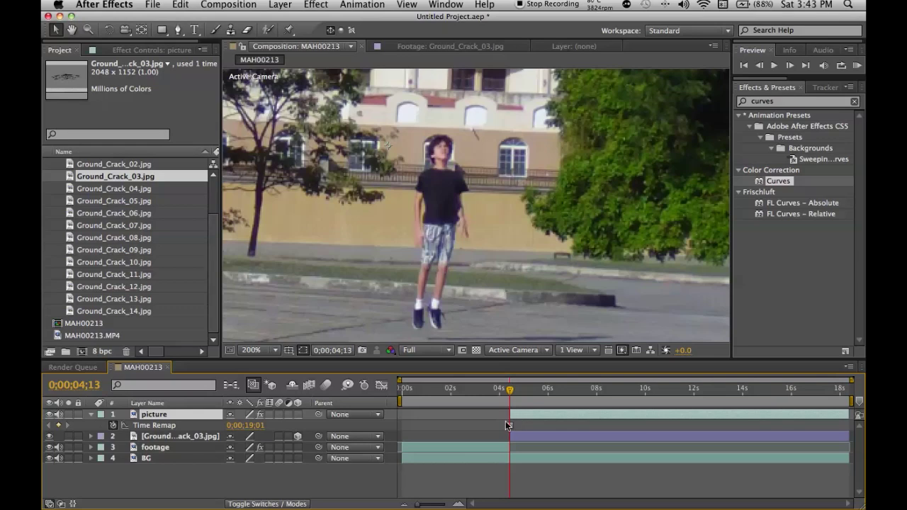
{"action": "left_click", "coordinate": [503, 451]}
{"action": "left_click", "coordinate": [521, 414]}
{"action": "left_click", "coordinate": [90, 414]}
{"action": "left_click", "coordinate": [90, 414]}
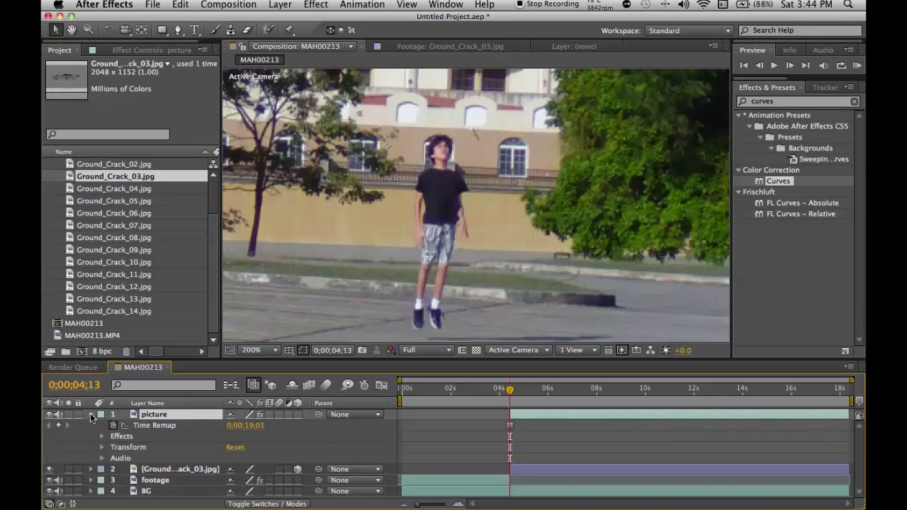
{"action": "left_click", "coordinate": [91, 414]}
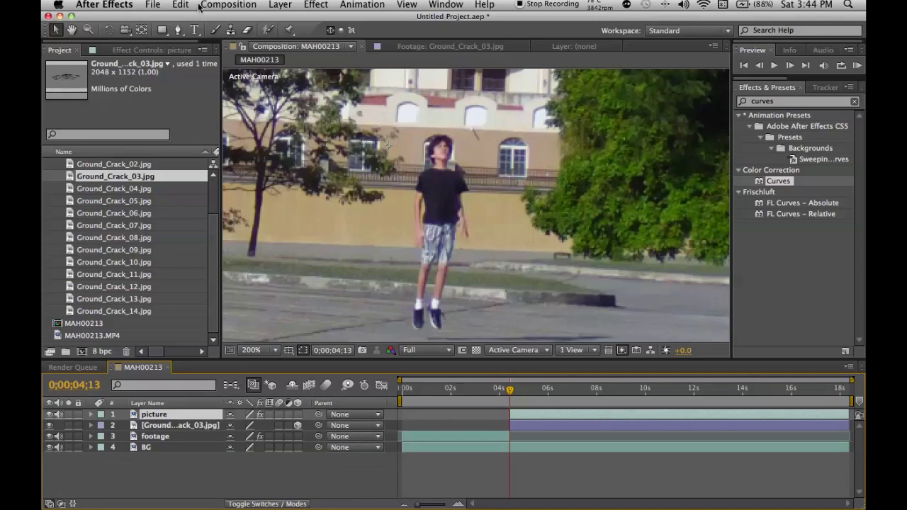
Trace a RotoBezier Pen mask around the standing boy on the picture layer, then fit the frame in the viewer
{"action": "left_click", "coordinate": [177, 29]}
{"action": "left_click", "coordinate": [449, 175]}
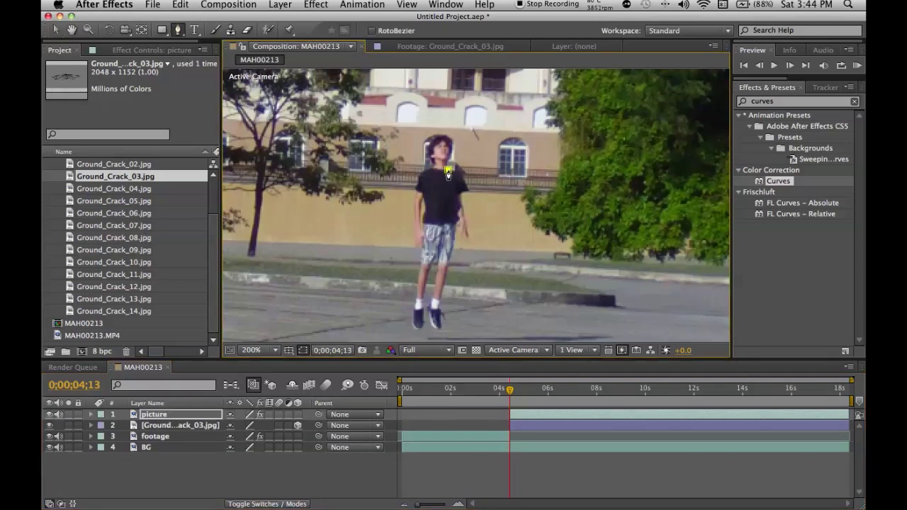
{"action": "scroll", "coordinate": [459, 182], "scroll_direction": "up", "scroll_amount": 1}
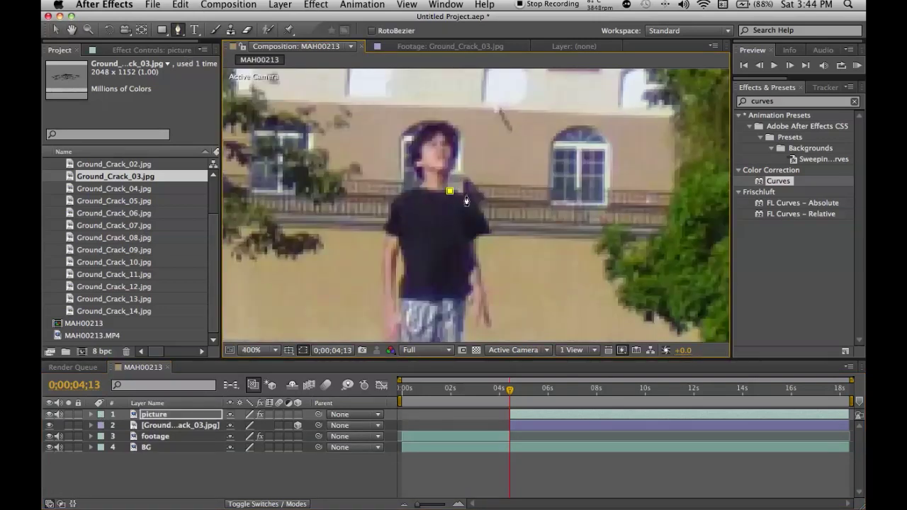
{"action": "left_click", "coordinate": [481, 216]}
{"action": "left_click", "coordinate": [490, 233]}
{"action": "left_click", "coordinate": [476, 237]}
{"action": "left_click", "coordinate": [483, 272]}
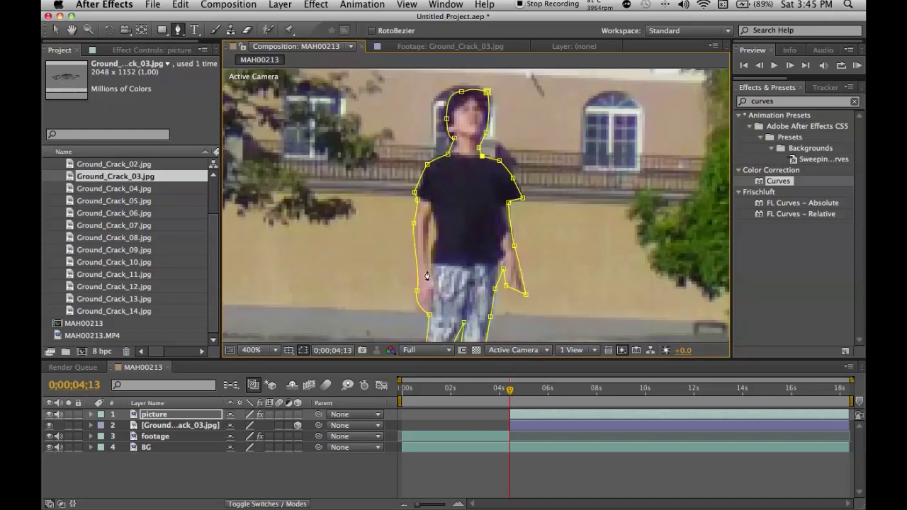
{"action": "left_click", "coordinate": [278, 350]}
{"action": "left_click", "coordinate": [295, 320]}
{"action": "left_click", "coordinate": [349, 468]}
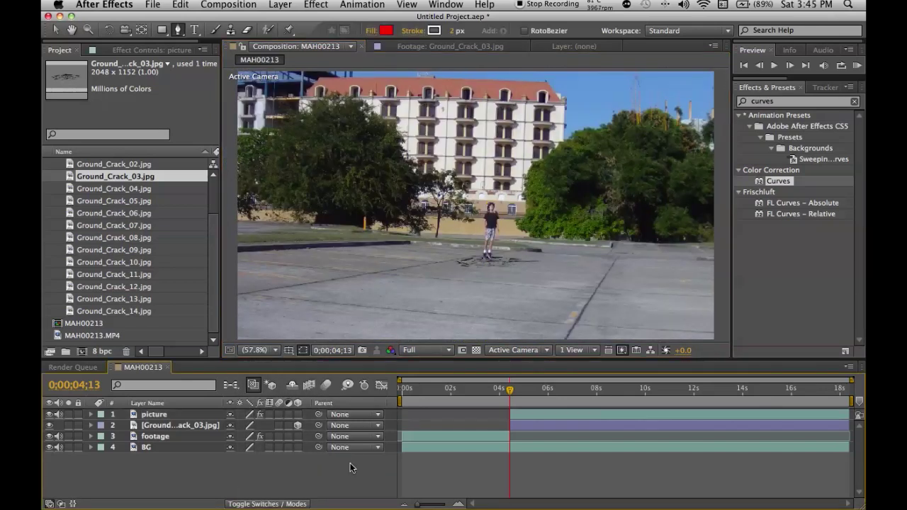
{"action": "left_click", "coordinate": [210, 412]}
{"action": "left_click", "coordinate": [253, 483]}
{"action": "left_click", "coordinate": [183, 416]}
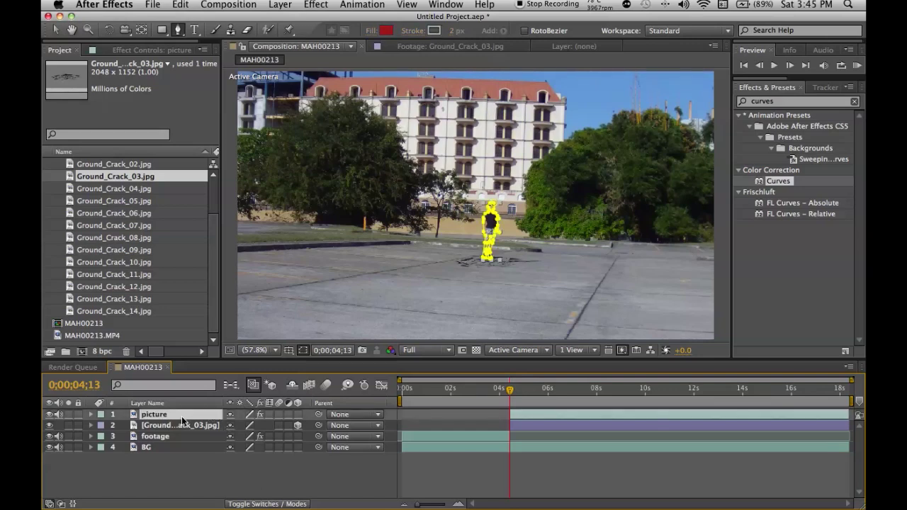
{"action": "mouse_move", "coordinate": [509, 390]}
{"action": "left_mouse_down"}
{"action": "mouse_move", "coordinate": [526, 391]}
{"action": "mouse_move", "coordinate": [511, 390]}
{"action": "left_mouse_up"}
{"action": "left_click", "coordinate": [349, 466]}
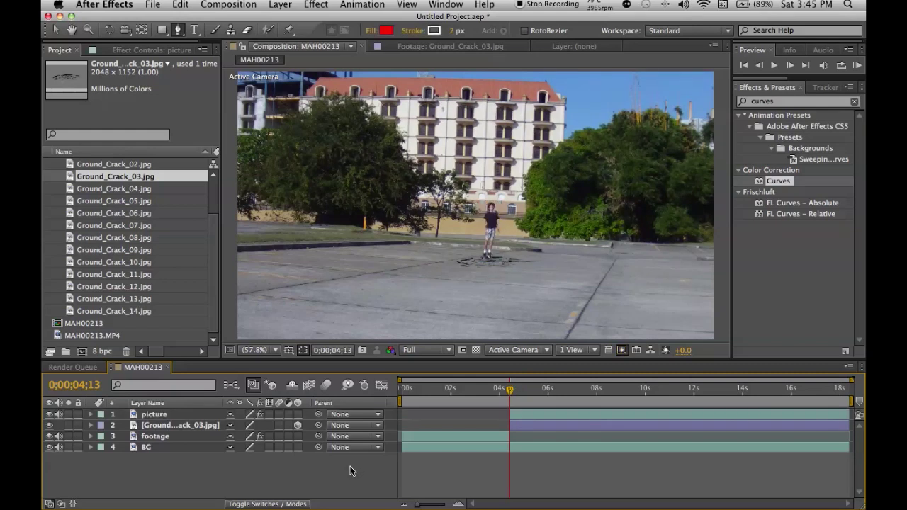
{"action": "key", "text": "Page_Down"}
{"action": "key", "text": "Page_Up"}
{"action": "key", "text": "Page_Up"}
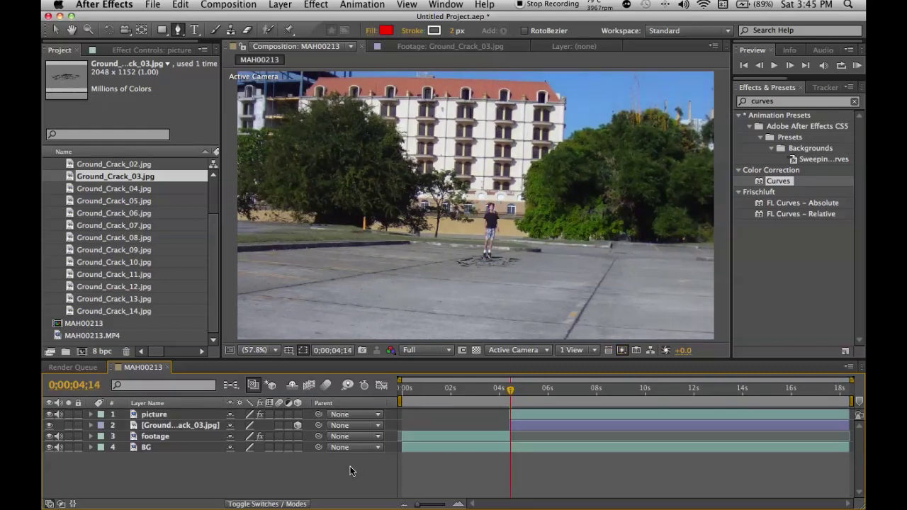
{"action": "key", "text": "Page_Up"}
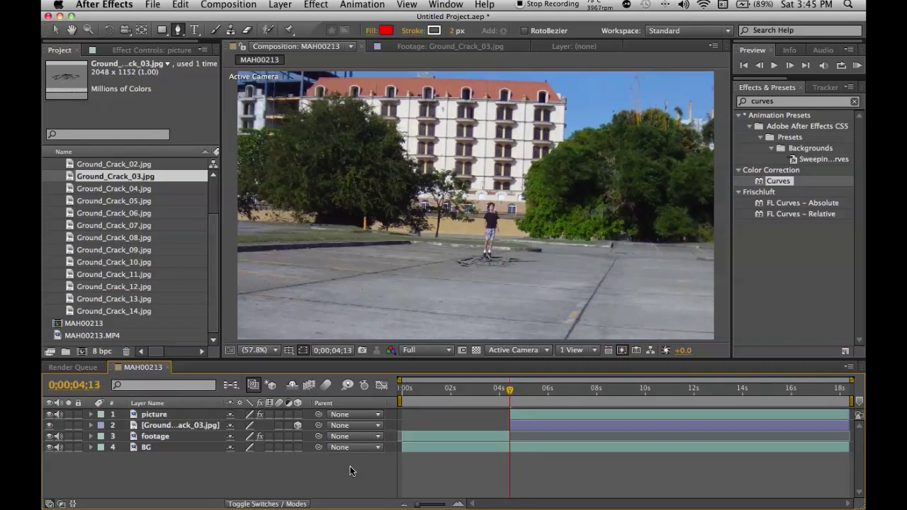
{"action": "key", "text": "Page_Down"}
{"action": "key", "text": "Page_Up"}
{"action": "key", "text": "Page_Down"}
{"action": "key", "text": "Page_Up"}
{"action": "left_click", "coordinate": [505, 447]}
Duplicate the footage layer, move footage 2 to the top, and freeze it on the current frame
{"action": "left_click", "coordinate": [497, 438]}
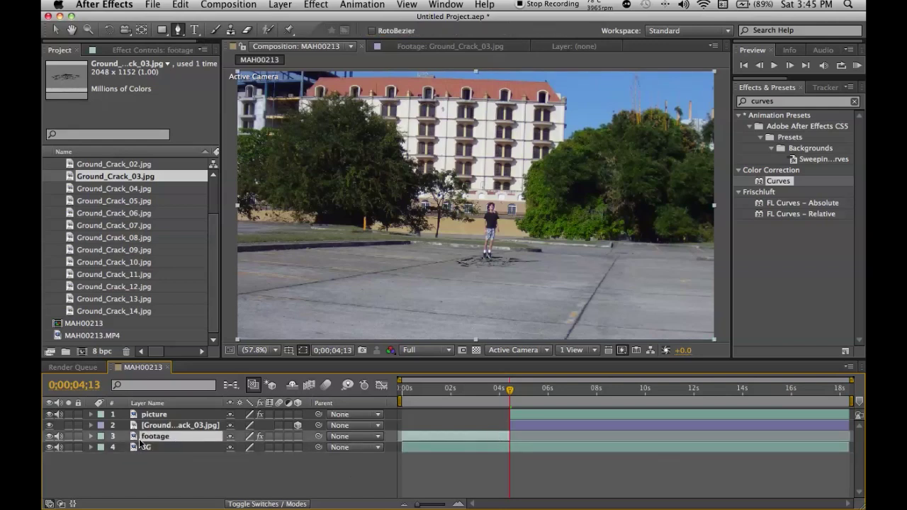
{"action": "key", "text": "super+d"}
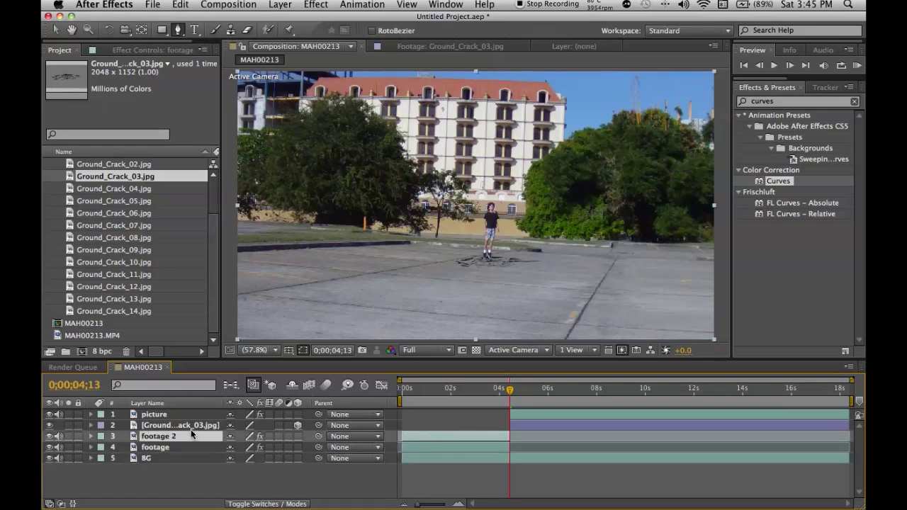
{"action": "left_click_drag", "start_coordinate": [191, 430], "coordinate": [190, 412]}
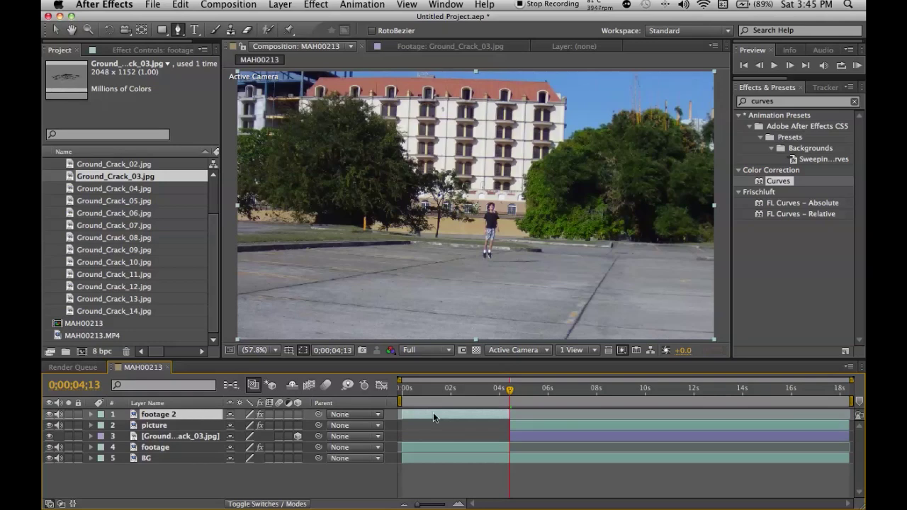
{"action": "right_click", "coordinate": [178, 409]}
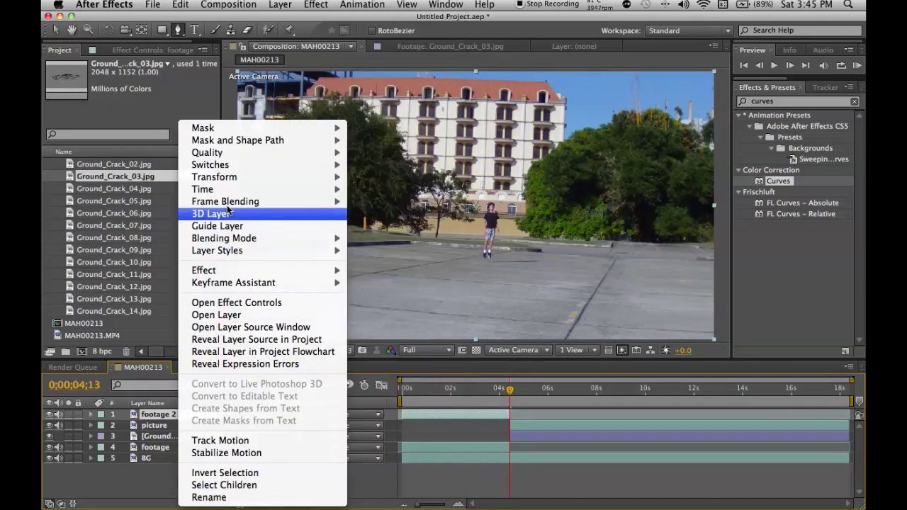
{"action": "mouse_move", "coordinate": [284, 190]}
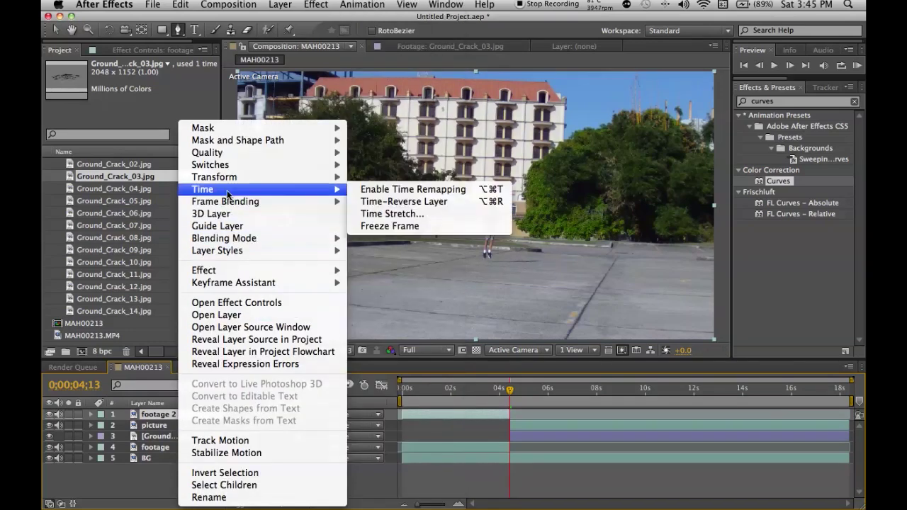
{"action": "left_click", "coordinate": [389, 227]}
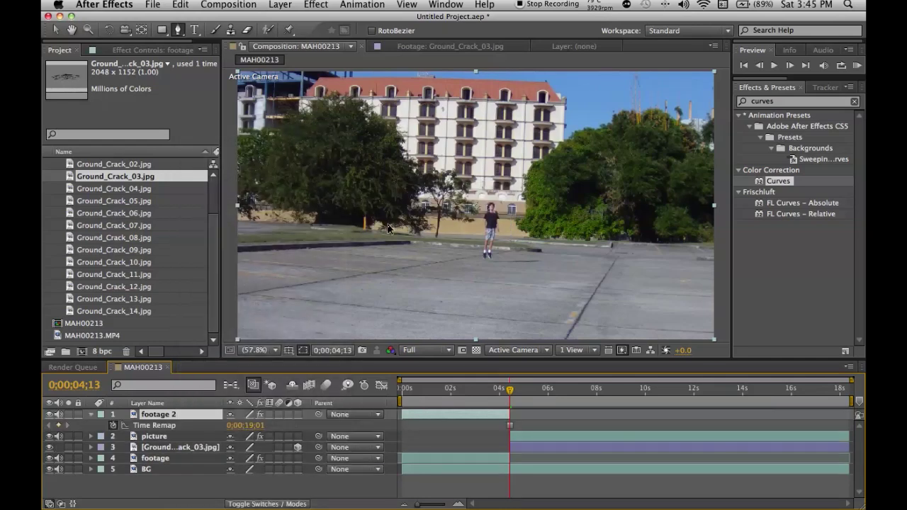
{"action": "left_click", "coordinate": [91, 415]}
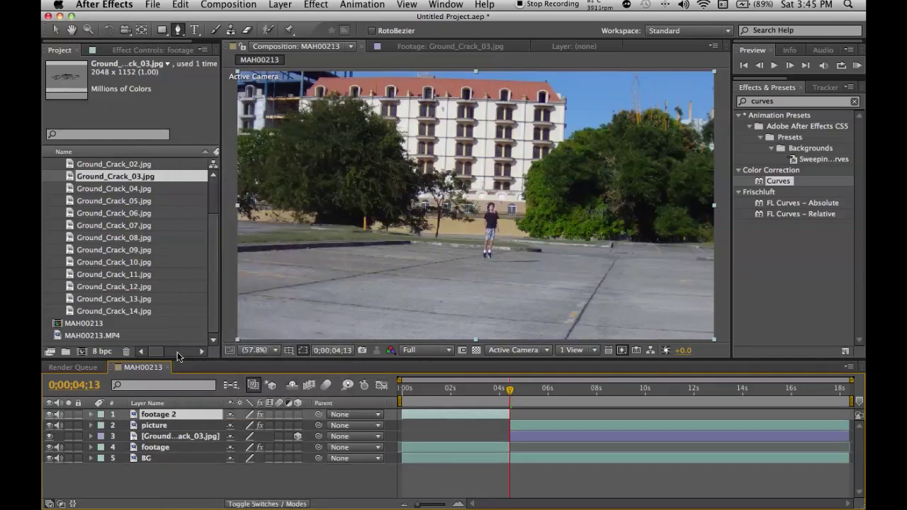
Mask footage 2 around the ground and trees right of the boy up to the top-right corner
{"action": "scroll", "coordinate": [496, 90], "scroll_direction": "down", "scroll_amount": 1}
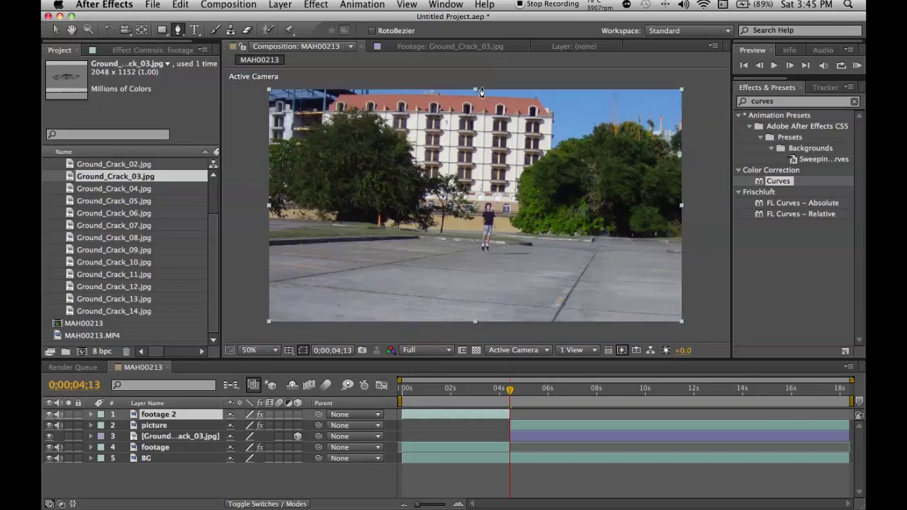
{"action": "left_click_drag", "start_coordinate": [508, 221], "coordinate": [513, 235]}
{"action": "left_click_drag", "start_coordinate": [597, 253], "coordinate": [627, 252]}
{"action": "left_click", "coordinate": [703, 254]}
{"action": "left_click", "coordinate": [702, 79]}
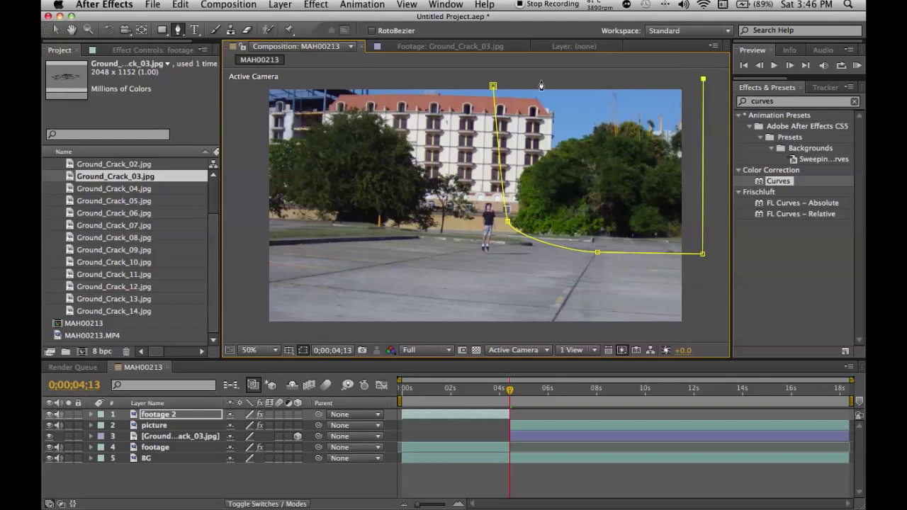
{"action": "left_click", "coordinate": [493, 86]}
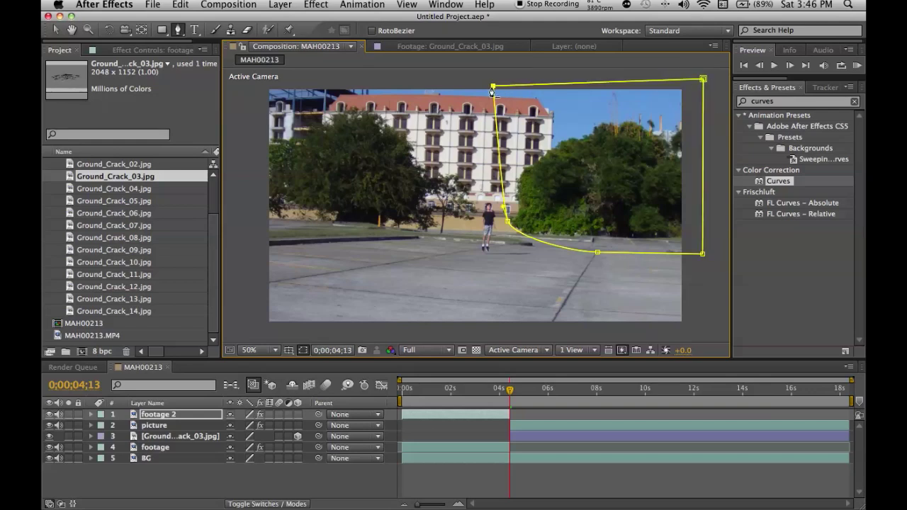
{"action": "left_click", "coordinate": [365, 480]}
Review the composite around the jump and move the picture layer back to the top
{"action": "left_click_drag", "start_coordinate": [509, 390], "coordinate": [849, 415]}
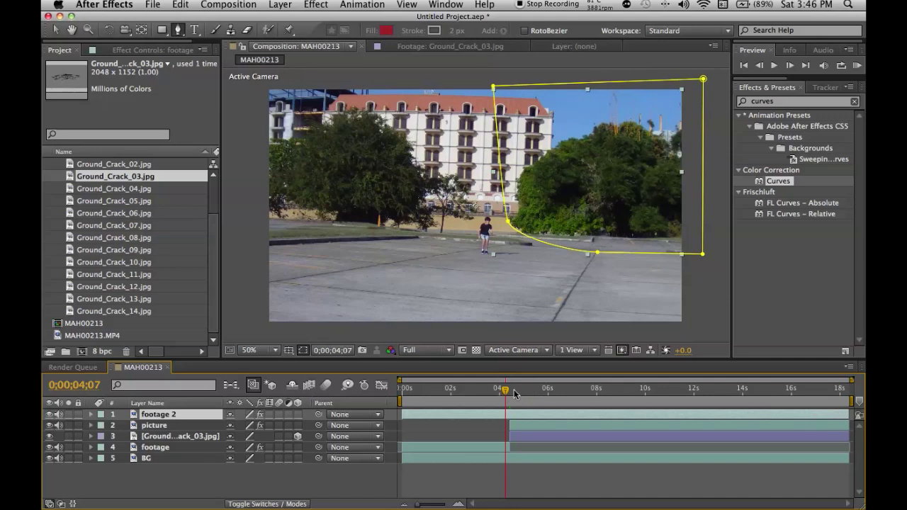
{"action": "mouse_move", "coordinate": [506, 390]}
{"action": "left_mouse_down"}
{"action": "mouse_move", "coordinate": [541, 394]}
{"action": "mouse_move", "coordinate": [495, 395]}
{"action": "left_mouse_up"}
{"action": "left_click", "coordinate": [181, 436]}
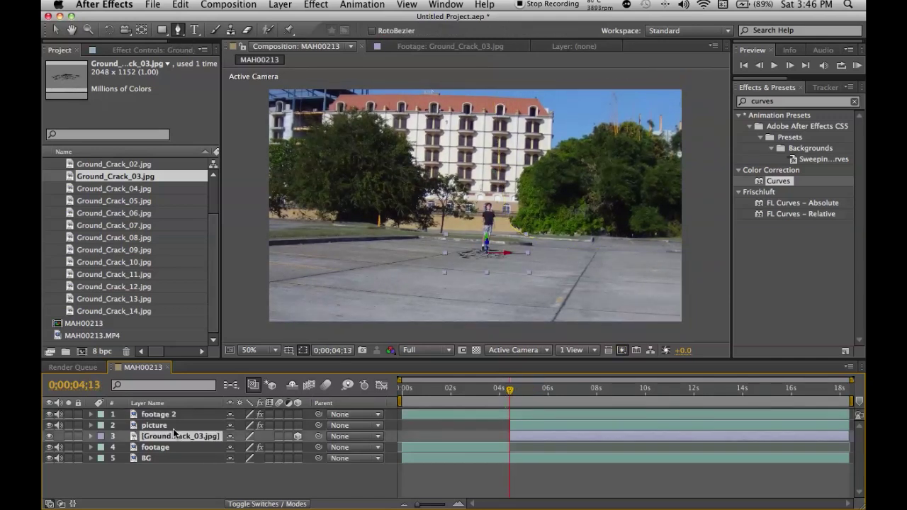
{"action": "left_click_drag", "start_coordinate": [170, 426], "coordinate": [174, 415]}
Reveal the picture layer's Position property and enable its stopwatch near the jump start
{"action": "left_click", "coordinate": [188, 476]}
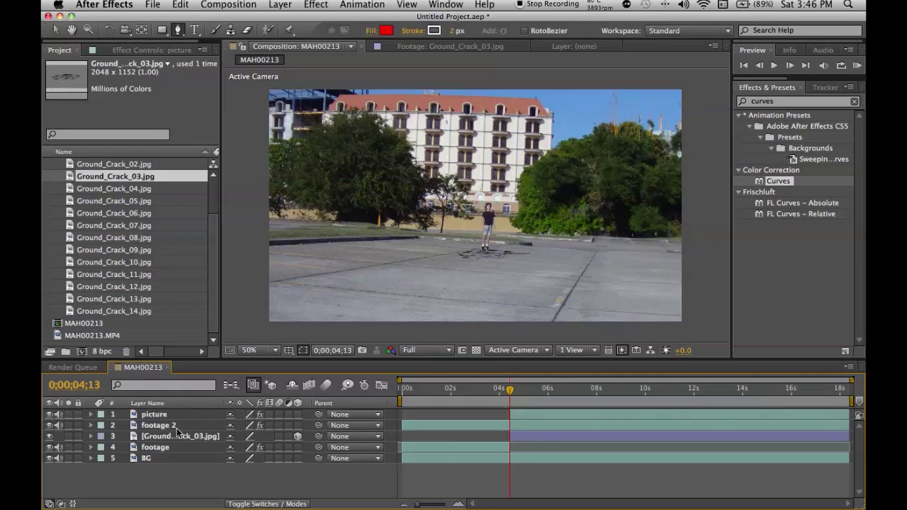
{"action": "left_click", "coordinate": [181, 415]}
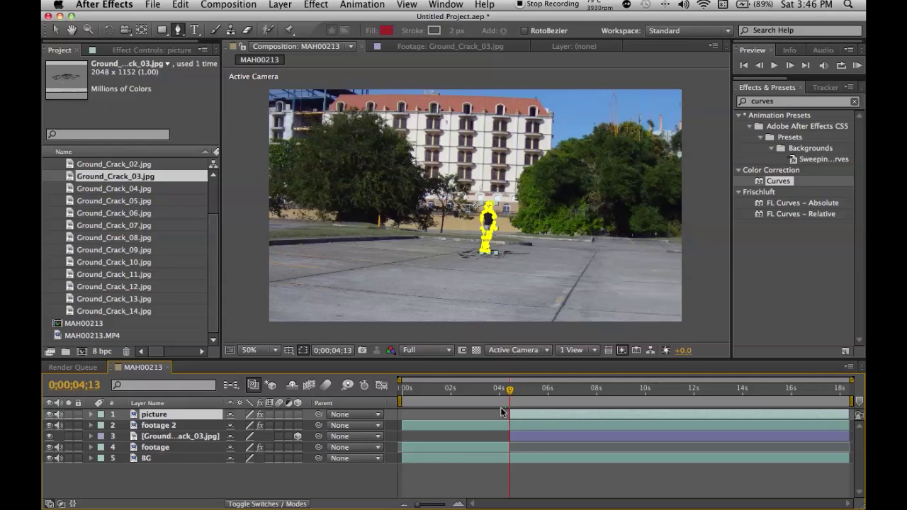
{"action": "key", "text": "p"}
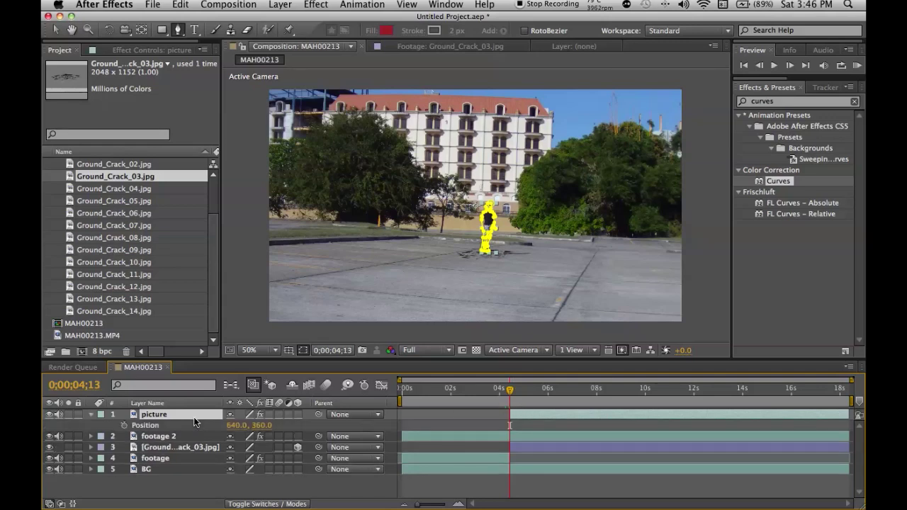
{"action": "left_click", "coordinate": [124, 426]}
{"action": "key", "text": "Page_Down"}
{"action": "key", "text": "Page_Down"}
{"action": "key", "text": "Page_Down"}
{"action": "key", "text": "Page_Down"}
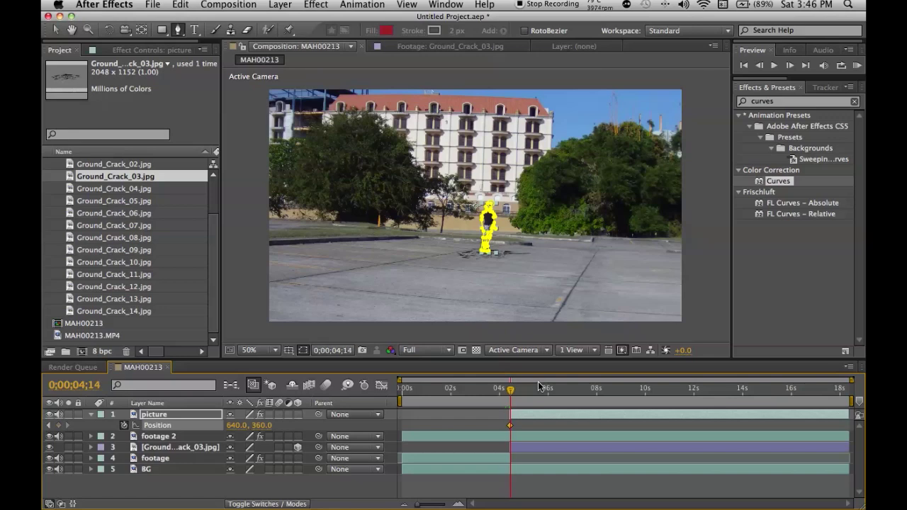
{"action": "key", "text": "Page_Up"}
{"action": "key", "text": "Page_Up"}
{"action": "key", "text": "Page_Up"}
{"action": "key", "text": "Page_Up"}
{"action": "key", "text": "Page_Down"}
{"action": "key", "text": "Page_Down"}
{"action": "key", "text": "Page_Down"}
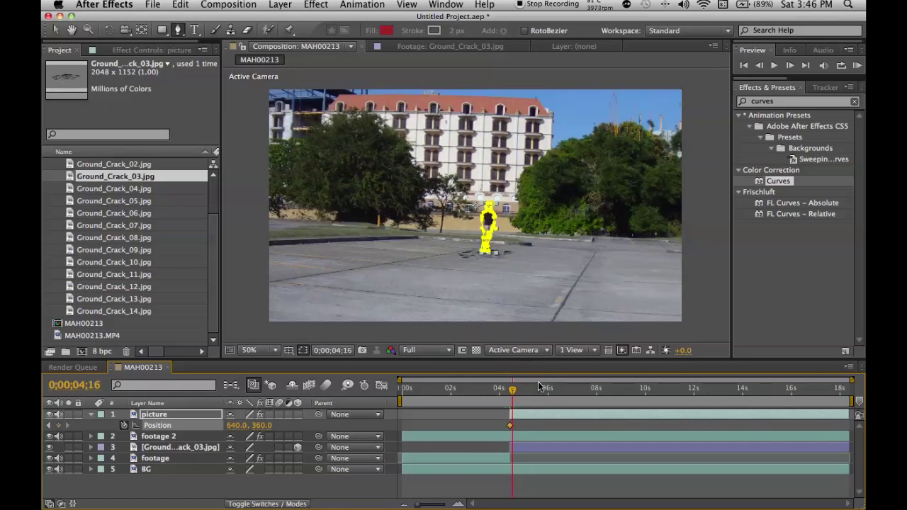
Pull the mask's top point up so it covers the boy's head
{"action": "key", "text": "Page_Down"}
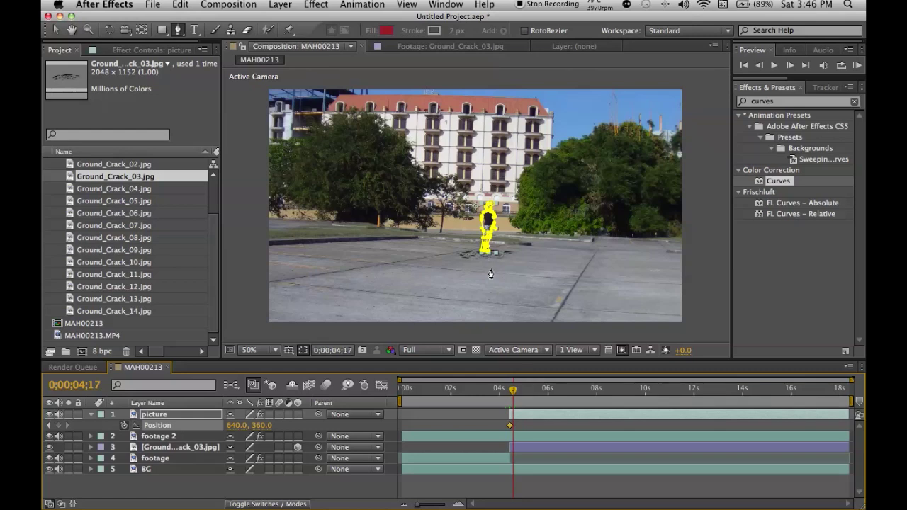
{"action": "key", "text": "v"}
{"action": "key", "text": "Page_Down"}
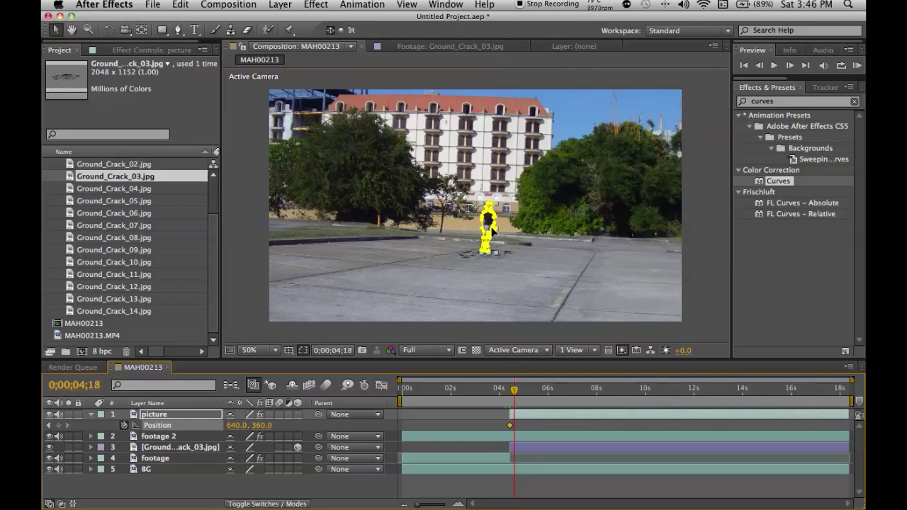
{"action": "left_click_drag", "start_coordinate": [489, 210], "coordinate": [488, 182]}
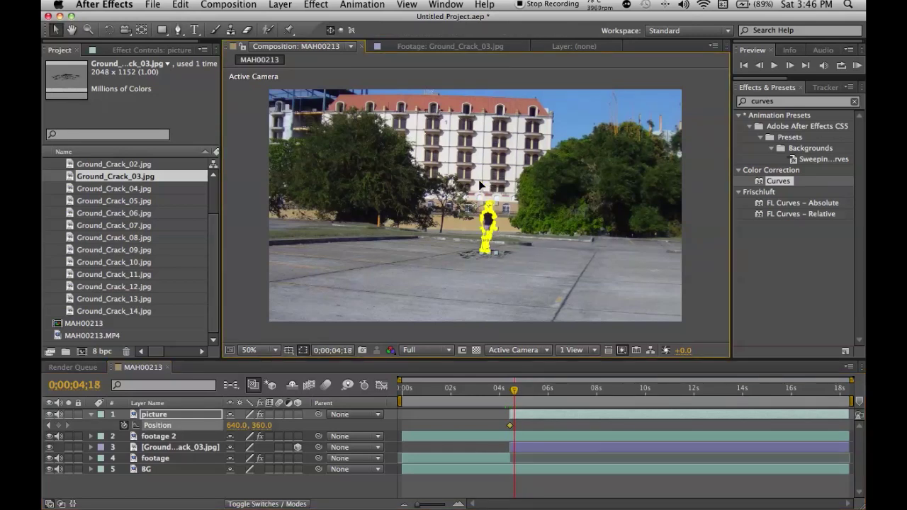
{"action": "key", "text": "Page_Down"}
{"action": "key", "text": "Page_Down"}
{"action": "key", "text": "Page_Down"}
{"action": "key", "text": "Page_Down"}
{"action": "key", "text": "Page_Down"}
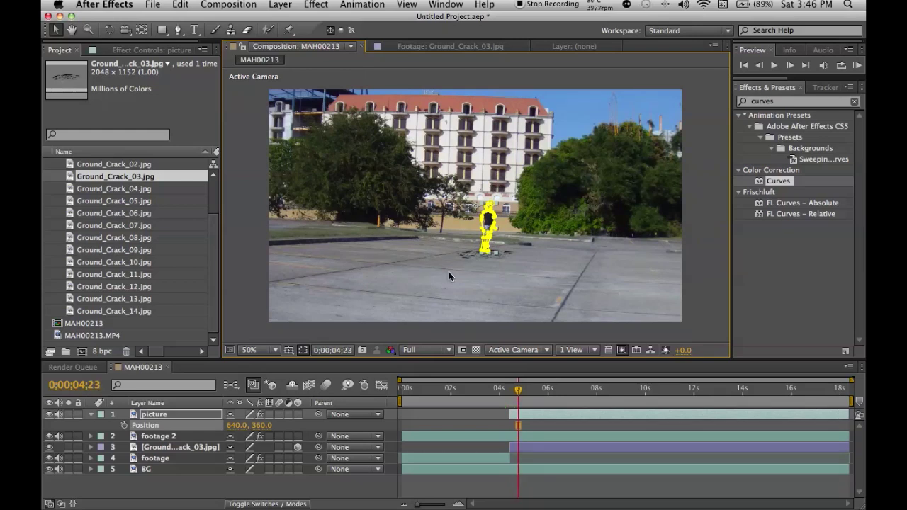
Set a Position keyframe at 4;13, then a few frames later lift the boy straight upward
{"action": "left_click", "coordinate": [191, 416]}
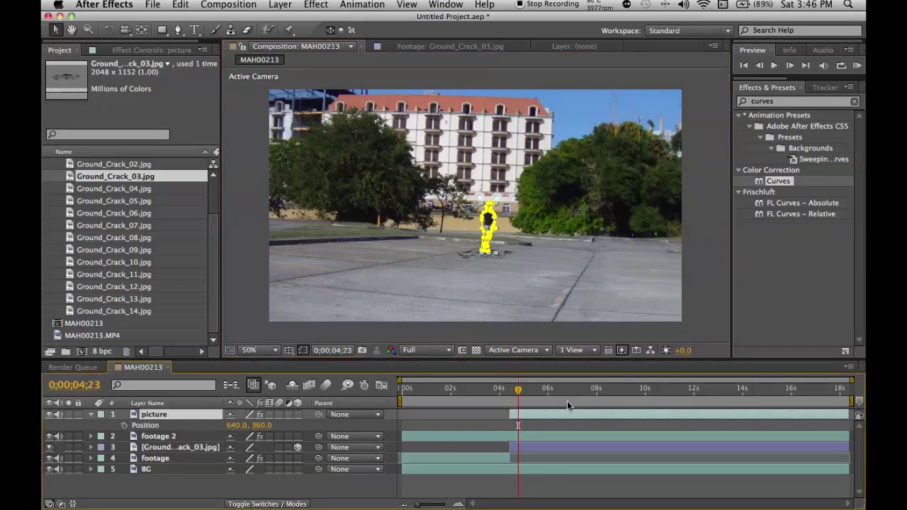
{"action": "left_click_drag", "start_coordinate": [518, 394], "coordinate": [510, 394]}
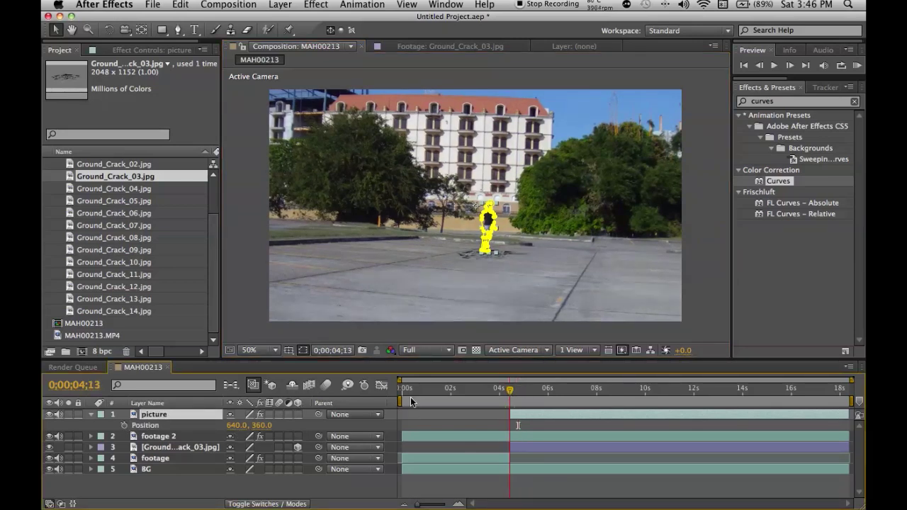
{"action": "left_click", "coordinate": [124, 426]}
{"action": "left_click_drag", "start_coordinate": [513, 395], "coordinate": [515, 397]}
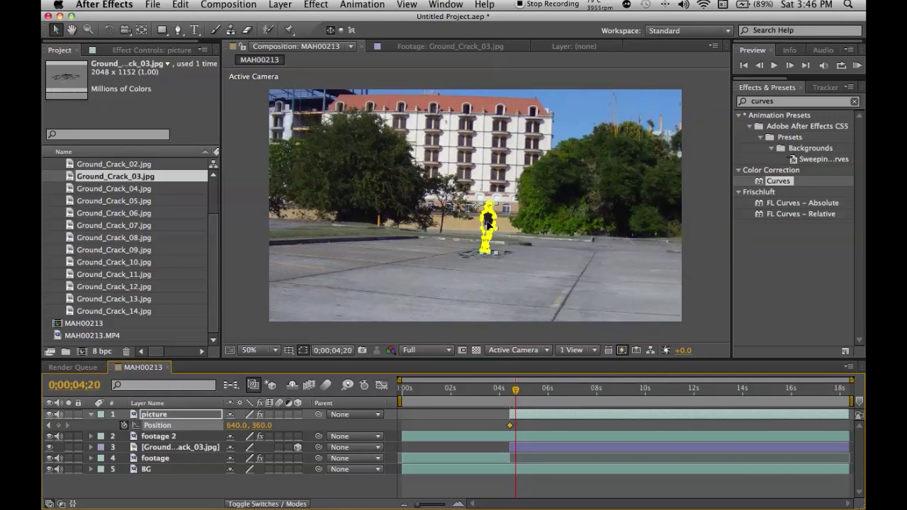
{"action": "scroll", "coordinate": [488, 221], "scroll_direction": "up", "scroll_amount": 4}
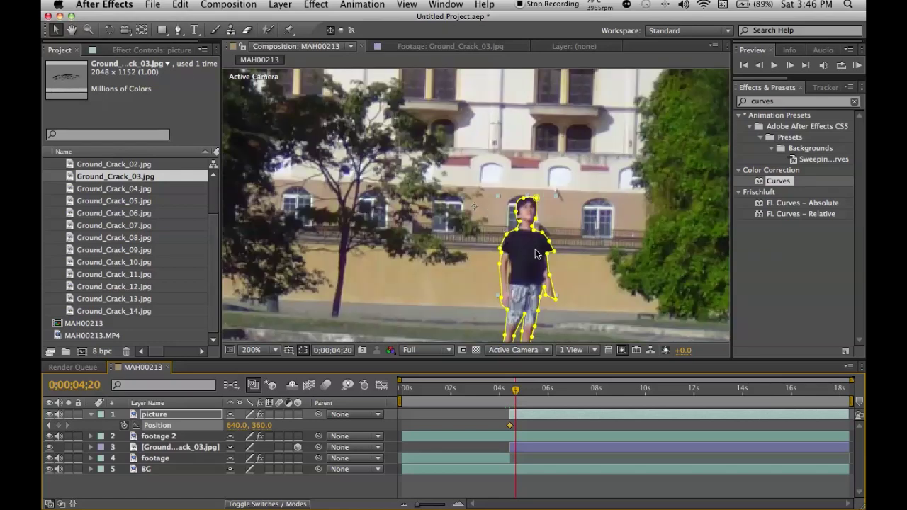
{"action": "left_click_drag", "start_coordinate": [526, 269], "coordinate": [526, 83]}
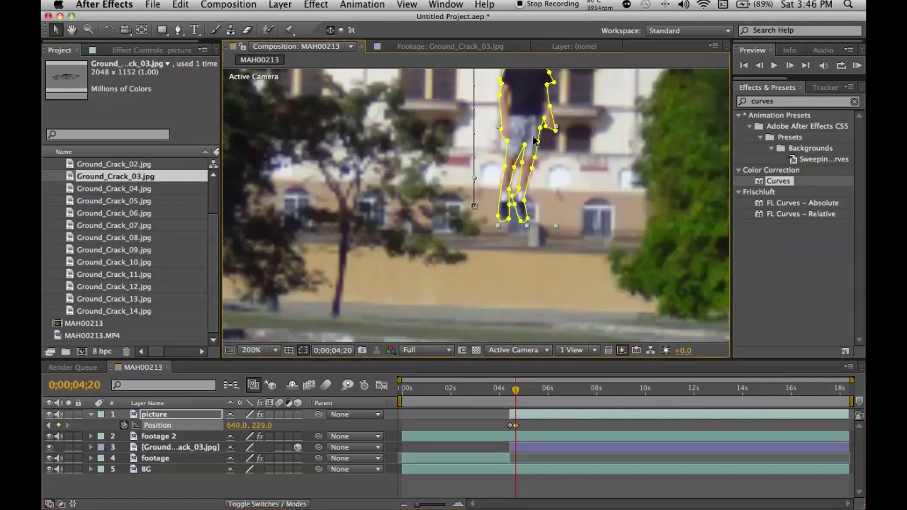
{"action": "scroll", "coordinate": [533, 145], "scroll_direction": "down", "scroll_amount": 7}
{"action": "scroll", "coordinate": [532, 145], "scroll_direction": "up", "scroll_amount": 4}
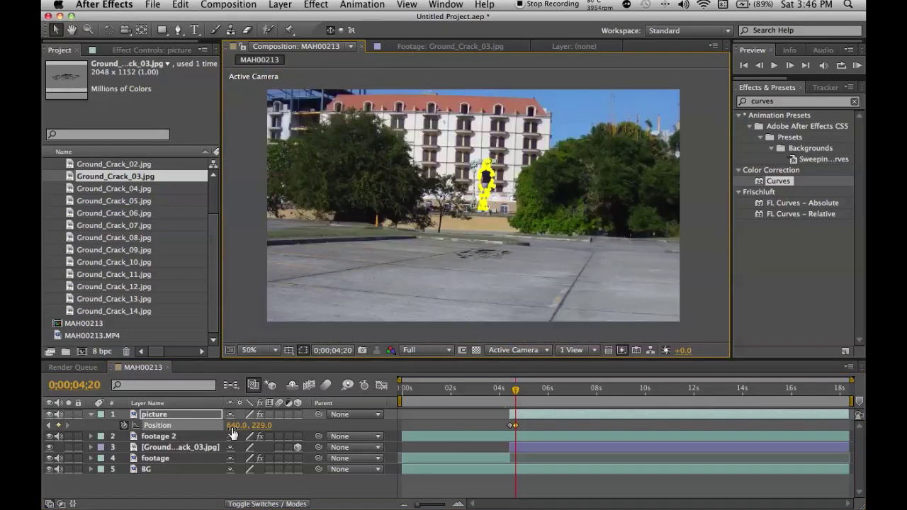
{"action": "mouse_move", "coordinate": [233, 432]}
{"action": "left_mouse_down"}
{"action": "mouse_move", "coordinate": [303, 426]}
{"action": "mouse_move", "coordinate": [223, 425]}
{"action": "left_mouse_up"}
{"action": "key", "text": "super+z"}
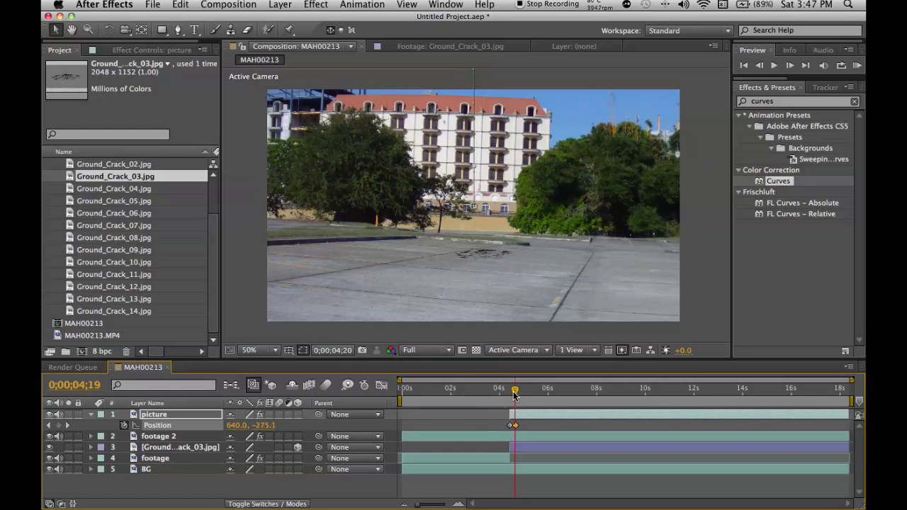
Preview the jump from just before the leap at about 4;05
{"action": "left_click_drag", "start_coordinate": [514, 395], "coordinate": [507, 395]}
{"action": "key", "text": "space"}
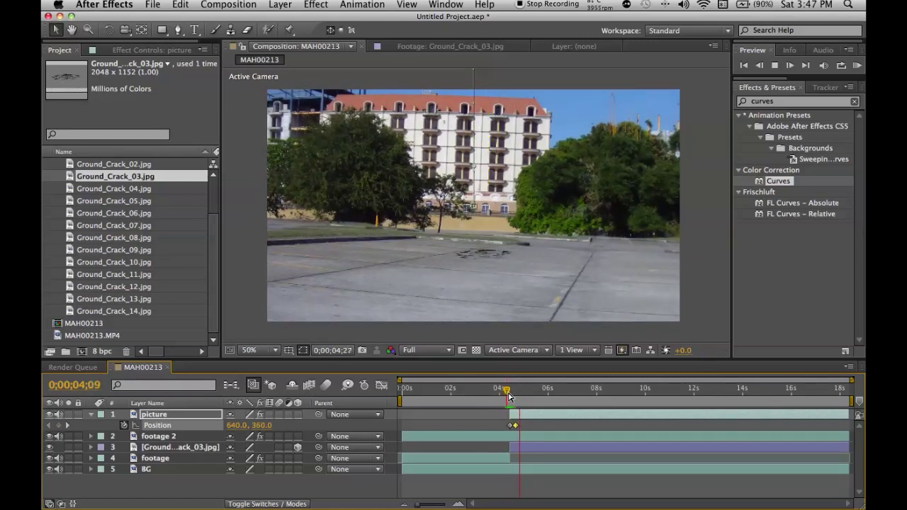
{"action": "left_click", "coordinate": [486, 425]}
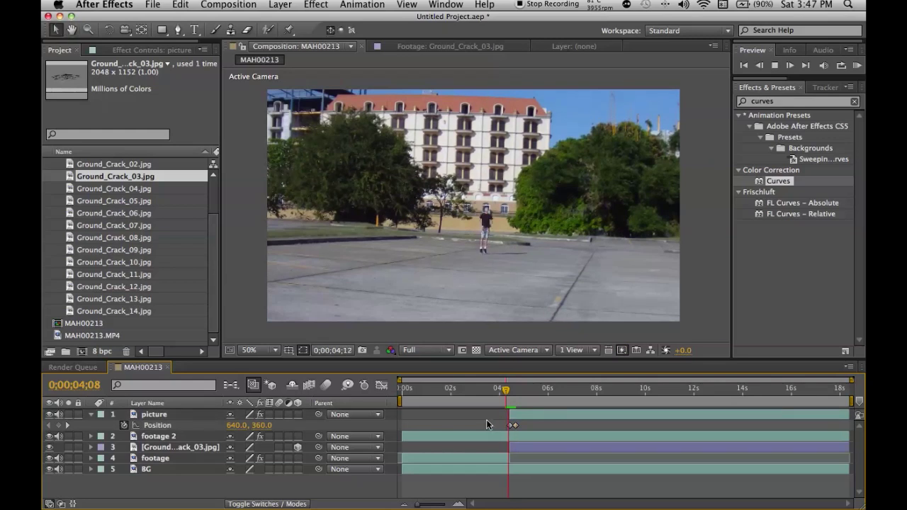
{"action": "left_click", "coordinate": [510, 401]}
{"action": "left_click", "coordinate": [517, 425]}
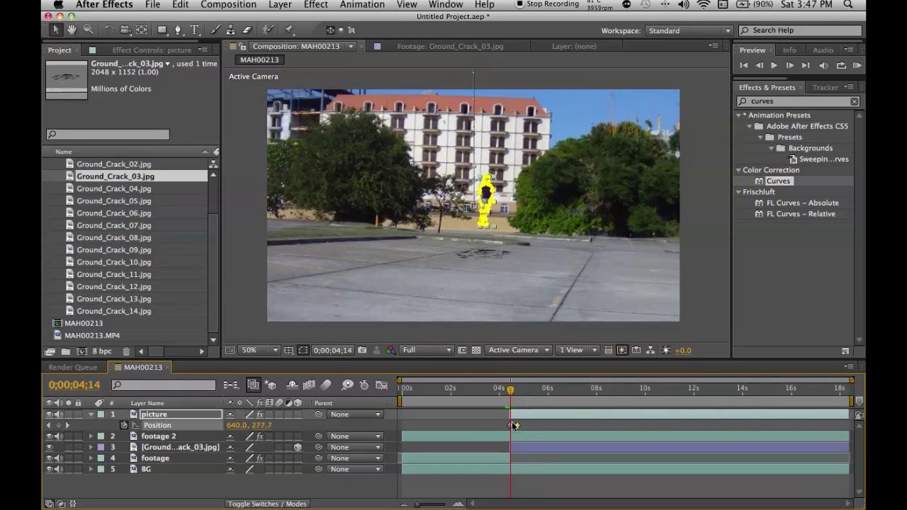
{"action": "left_click", "coordinate": [504, 390]}
{"action": "key", "text": "space"}
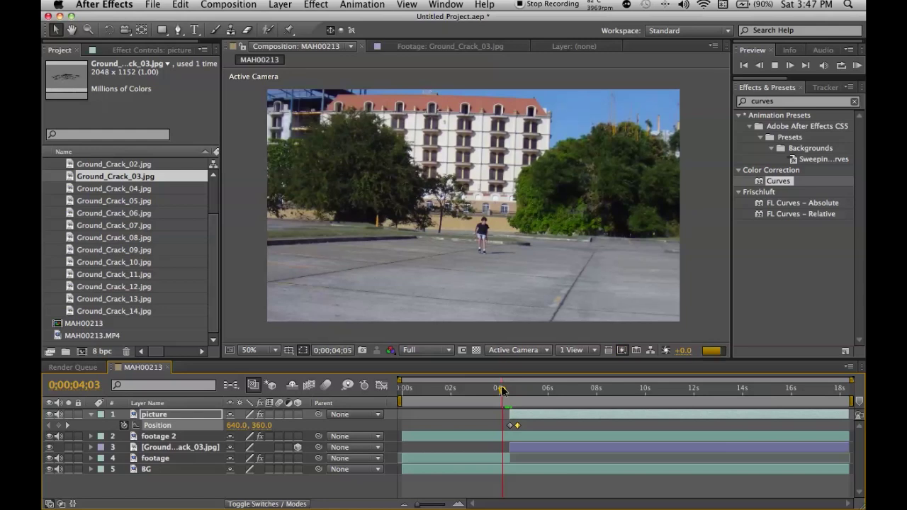
Replay the jump from around 4;03–4;07 to judge its timing
{"action": "key", "text": "space"}
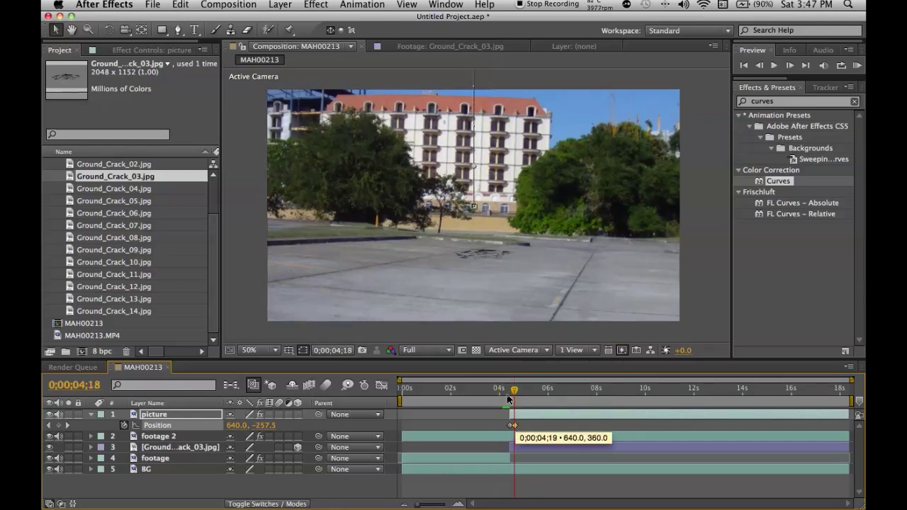
{"action": "left_click", "coordinate": [502, 389]}
{"action": "key", "text": "space"}
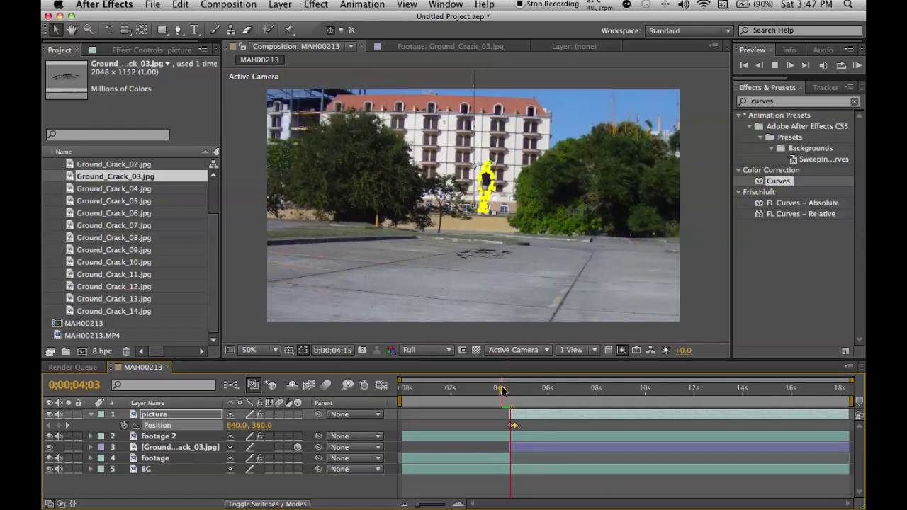
{"action": "mouse_move", "coordinate": [501, 389]}
{"action": "left_mouse_down"}
{"action": "mouse_move", "coordinate": [517, 390]}
{"action": "mouse_move", "coordinate": [505, 394]}
{"action": "left_mouse_up"}
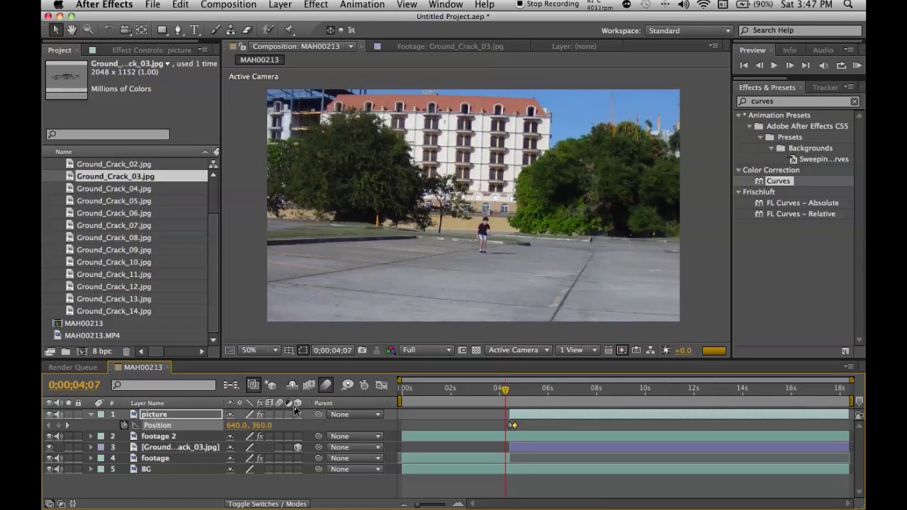
{"action": "key", "text": "space"}
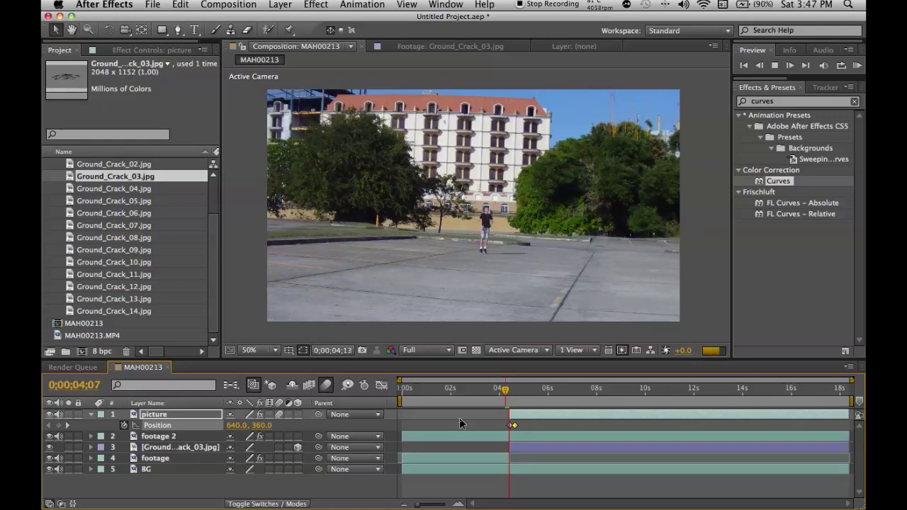
{"action": "key", "text": "space"}
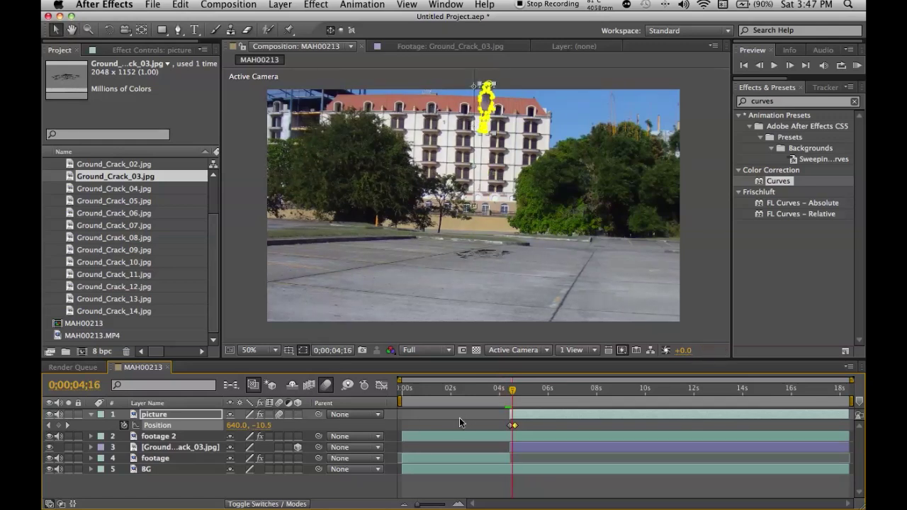
Move the end Position keyframe later to about 4;22 and preview the retimed jump
{"action": "left_click", "coordinate": [339, 496]}
{"action": "left_click_drag", "start_coordinate": [516, 423], "coordinate": [518, 422]}
{"action": "left_click", "coordinate": [506, 393]}
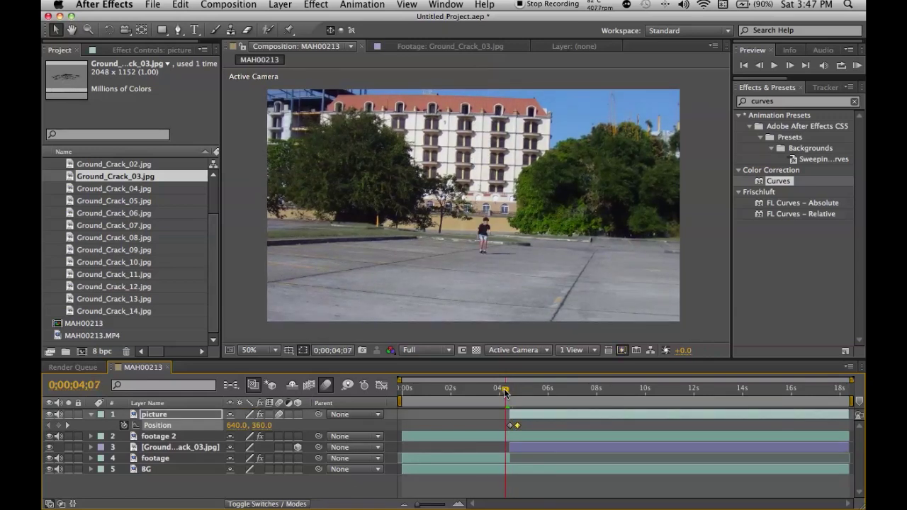
{"action": "left_click", "coordinate": [379, 483]}
{"action": "key", "text": "space"}
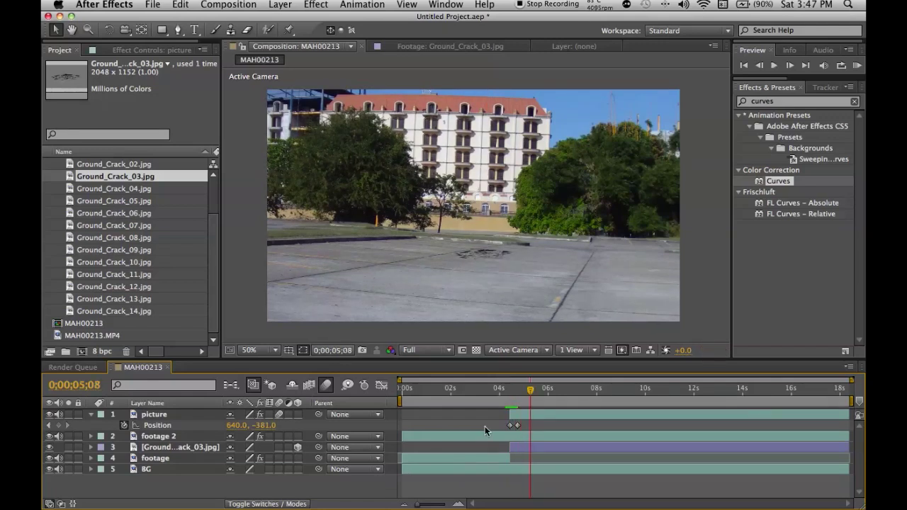
{"action": "left_click_drag", "start_coordinate": [507, 392], "coordinate": [488, 399]}
{"action": "key", "text": "space"}
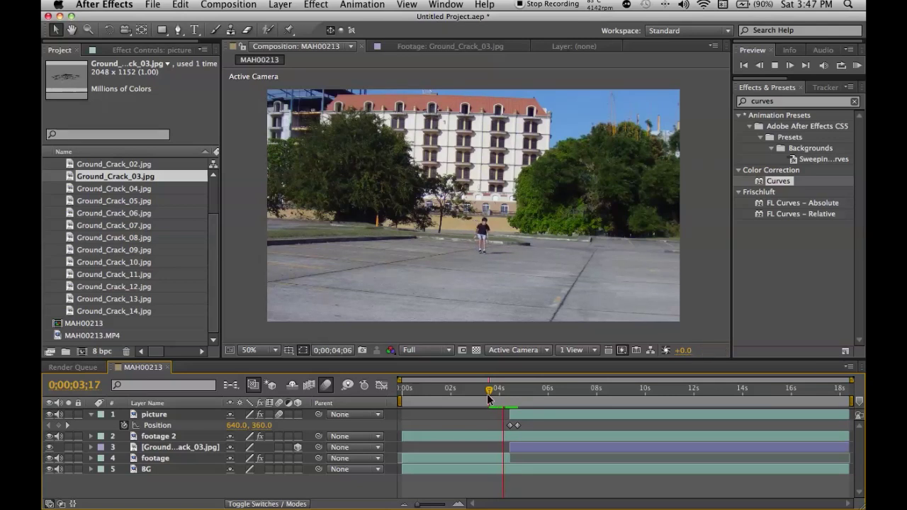
Shift the ground crack layer to start slightly later, near 4;10
{"action": "left_click_drag", "start_coordinate": [488, 399], "coordinate": [511, 411]}
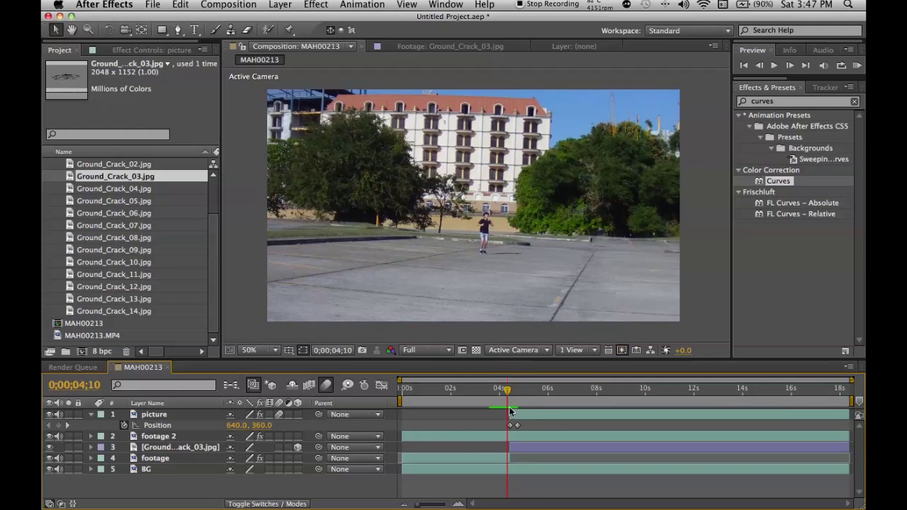
{"action": "left_click", "coordinate": [516, 448]}
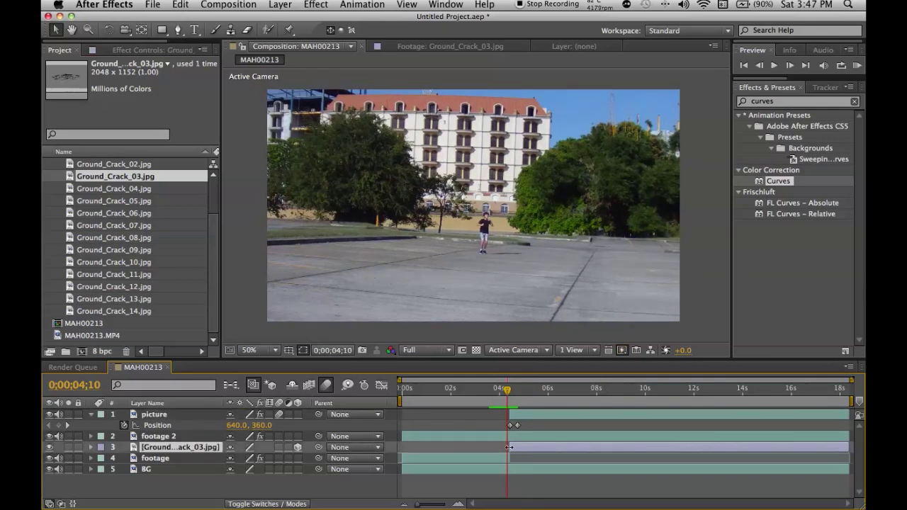
{"action": "left_click_drag", "start_coordinate": [509, 449], "coordinate": [512, 449]}
Step frame by frame through the launch between 4;11 and 4;18 to check the person
{"action": "key", "text": "Page_Down"}
{"action": "key", "text": "Page_Down"}
{"action": "key", "text": "Page_Down"}
{"action": "key", "text": "Page_Down"}
{"action": "key", "text": "Page_Down"}
{"action": "key", "text": "Page_Down"}
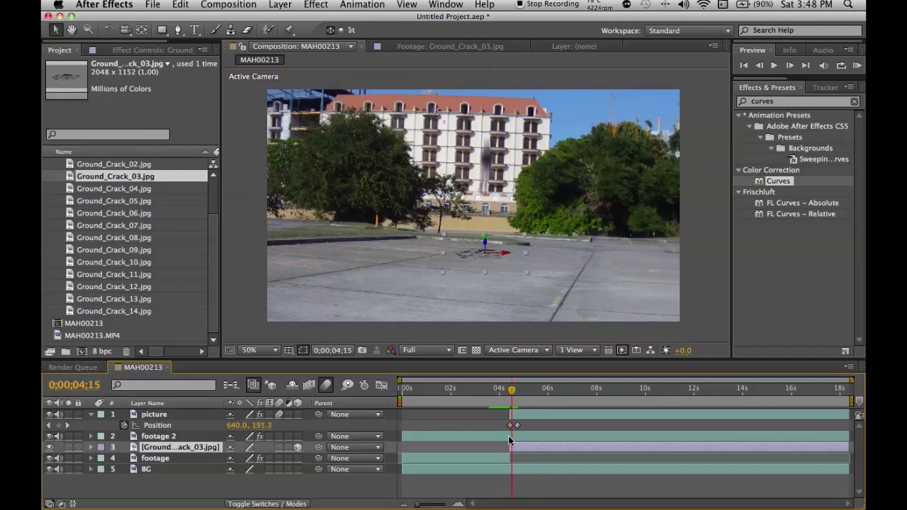
{"action": "key", "text": "Page_Up"}
{"action": "key", "text": "Page_Up"}
{"action": "key", "text": "Page_Up"}
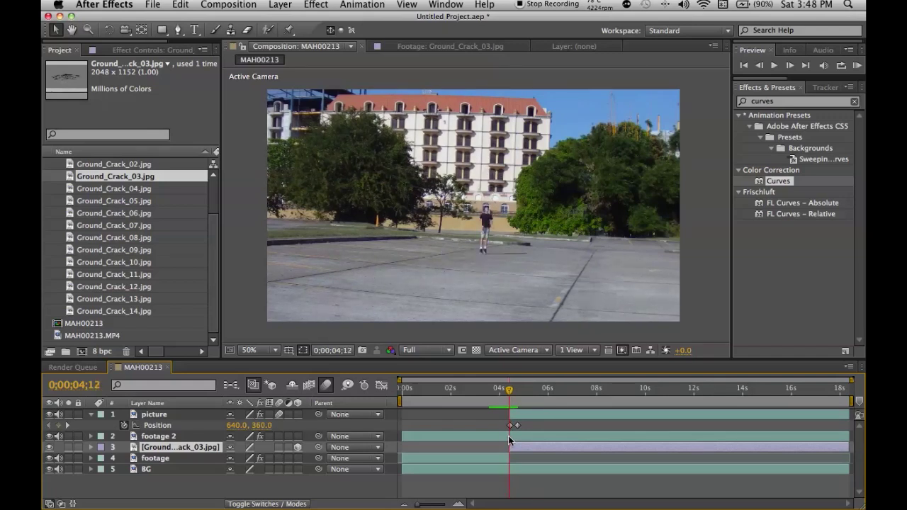
{"action": "key", "text": "Page_Down"}
{"action": "key", "text": "Page_Down"}
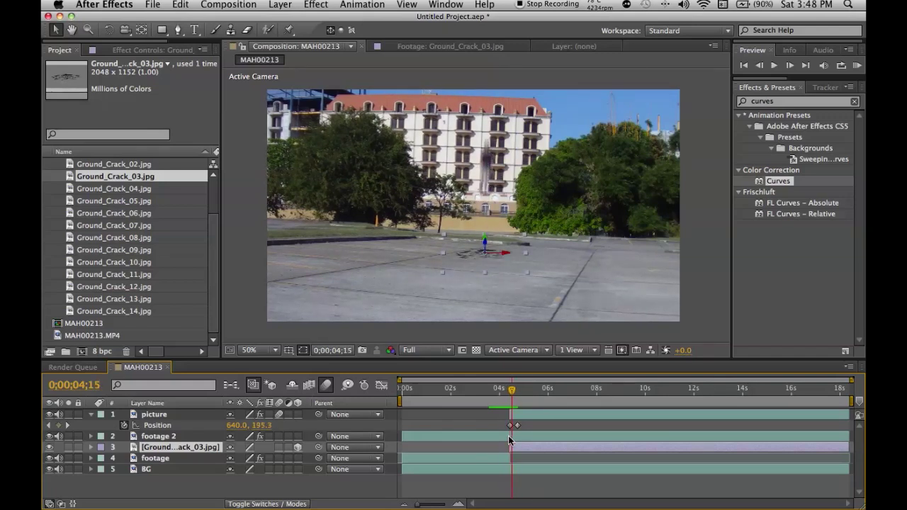
{"action": "key", "text": "Page_Up"}
{"action": "key", "text": "Page_Up"}
{"action": "key", "text": "Page_Up"}
{"action": "key", "text": "Page_Up"}
{"action": "key", "text": "space"}
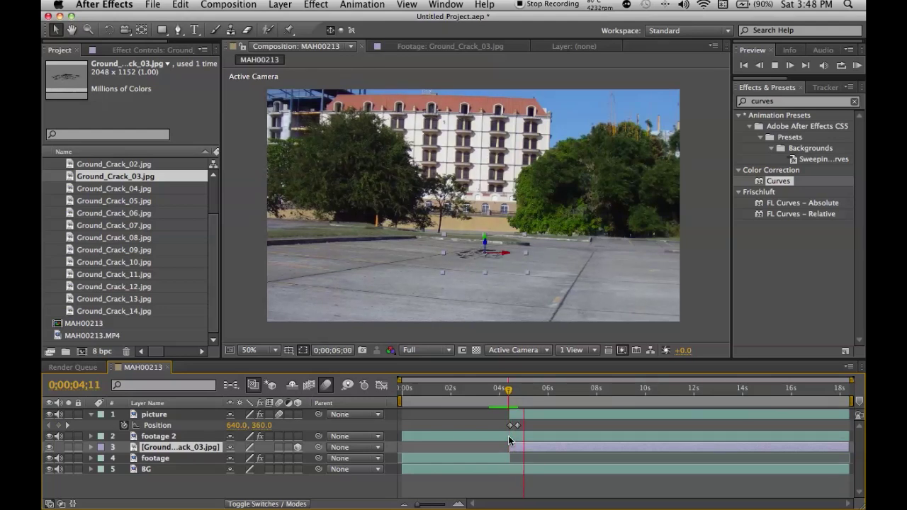
{"action": "left_click_drag", "start_coordinate": [511, 390], "coordinate": [510, 395]}
{"action": "key", "text": "Page_Down"}
{"action": "key", "text": "Page_Down"}
{"action": "key", "text": "Page_Down"}
{"action": "key", "text": "Page_Down"}
{"action": "key", "text": "Page_Down"}
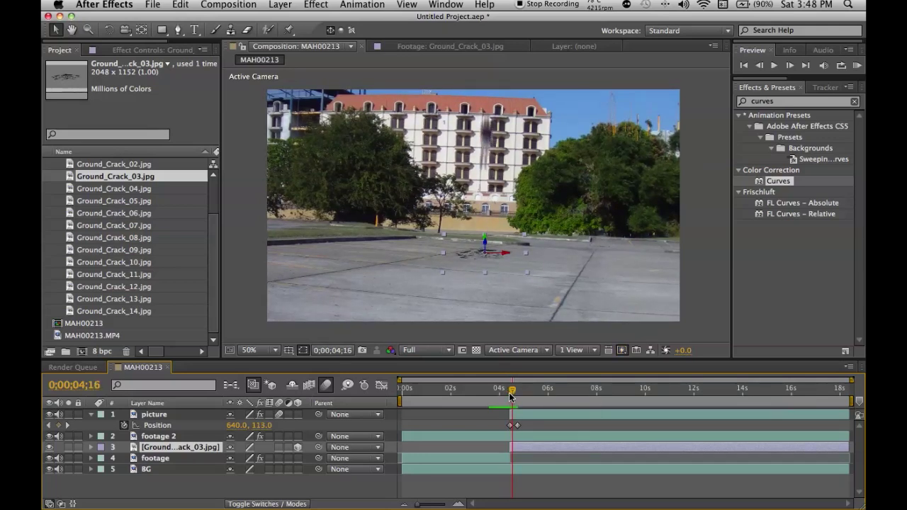
{"action": "key", "text": "Page_Up"}
{"action": "key", "text": "Page_Up"}
{"action": "key", "text": "Page_Up"}
{"action": "key", "text": "Page_Up"}
{"action": "key", "text": "Page_Up"}
{"action": "key", "text": "Page_Up"}
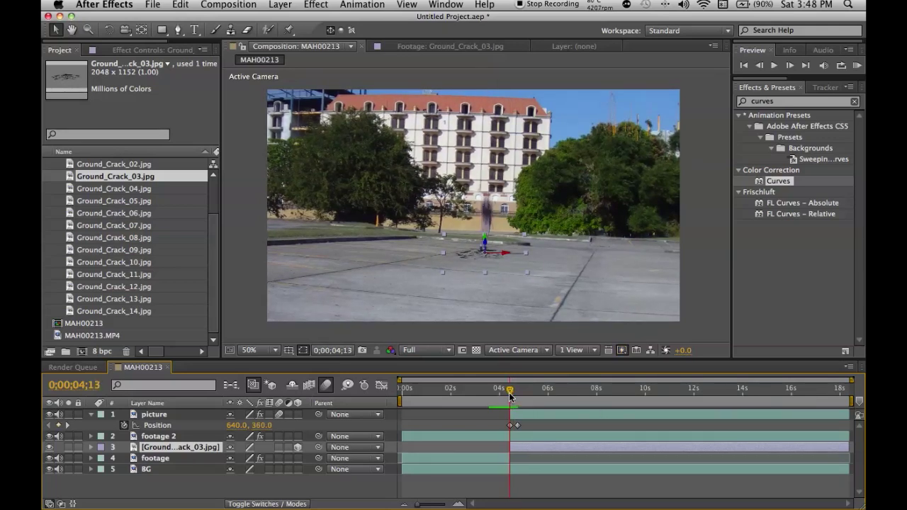
{"action": "key", "text": "Page_Down"}
Play back the 640,360 to 640,-381 leap from about 4;05 and scrub to before it
{"action": "left_click_drag", "start_coordinate": [510, 391], "coordinate": [522, 425]}
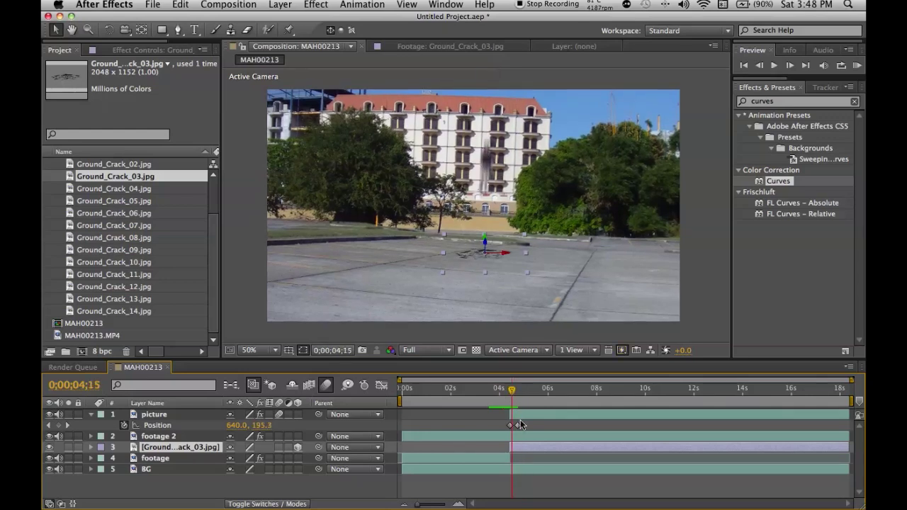
{"action": "left_click", "coordinate": [519, 426]}
{"action": "key", "text": "space"}
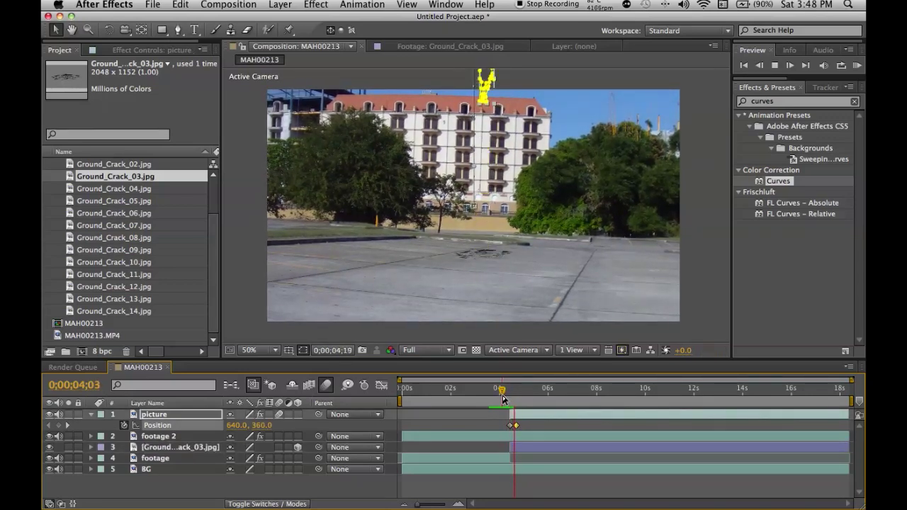
{"action": "key", "text": "space"}
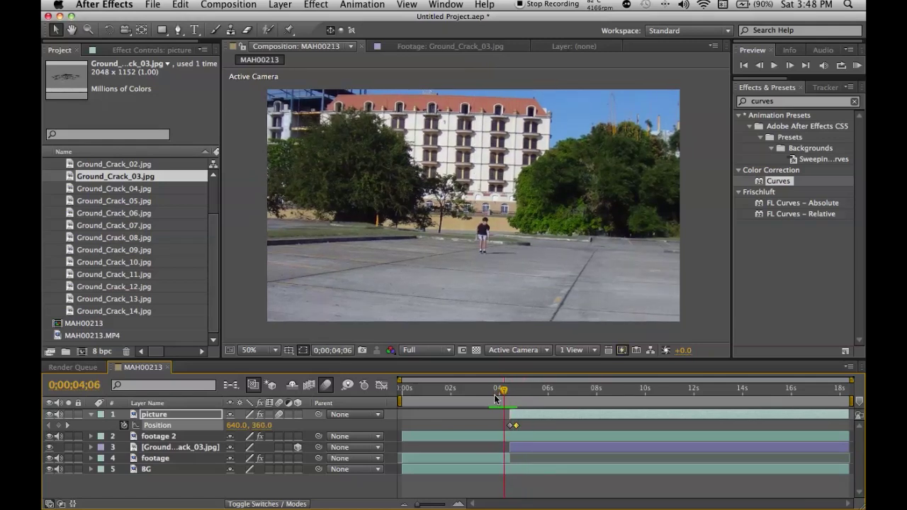
{"action": "left_click", "coordinate": [375, 490]}
{"action": "key", "text": "space"}
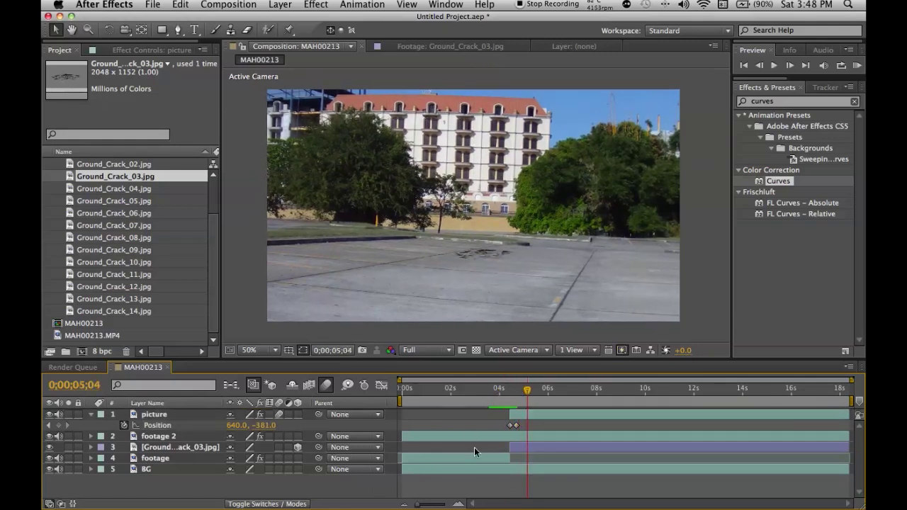
{"action": "left_click_drag", "start_coordinate": [515, 394], "coordinate": [505, 392]}
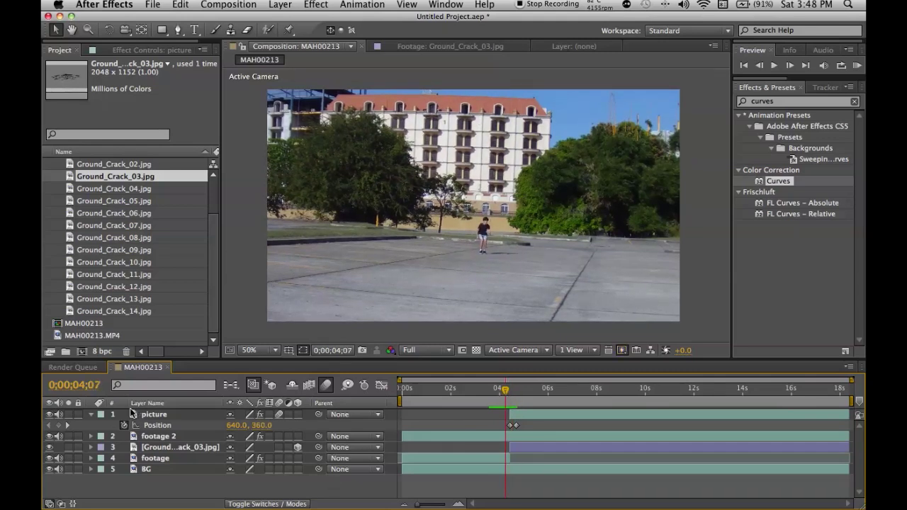
{"action": "left_click", "coordinate": [132, 414]}
Expand the 05. Debris folder and play Bouncing_Debris_01.mov in its own viewer
{"action": "left_click", "coordinate": [91, 414]}
{"action": "scroll", "coordinate": [75, 185], "scroll_direction": "up", "scroll_amount": 3}
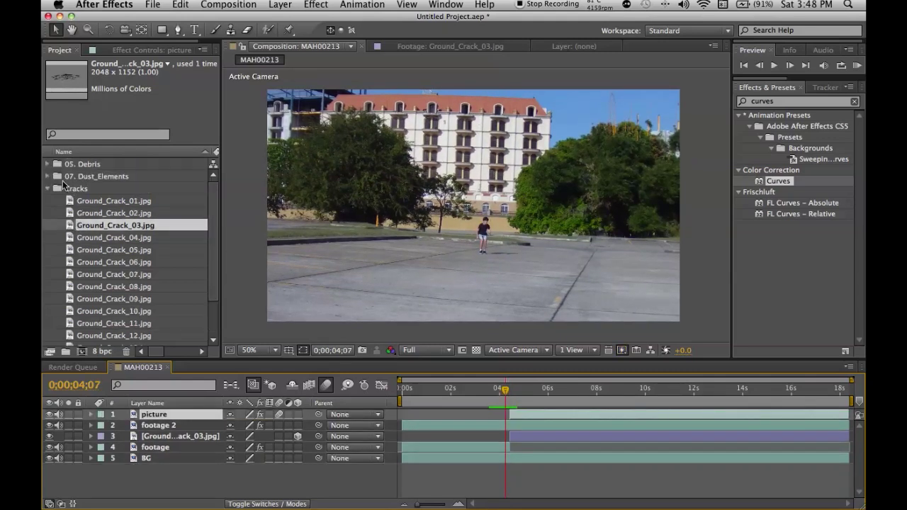
{"action": "left_click", "coordinate": [47, 188]}
{"action": "left_click", "coordinate": [48, 164]}
{"action": "left_click", "coordinate": [123, 176]}
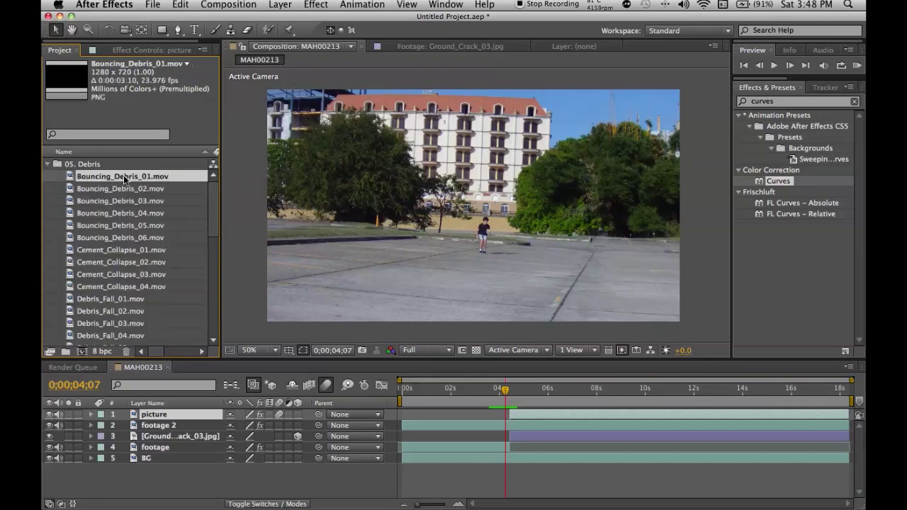
{"action": "double_click", "coordinate": [123, 175]}
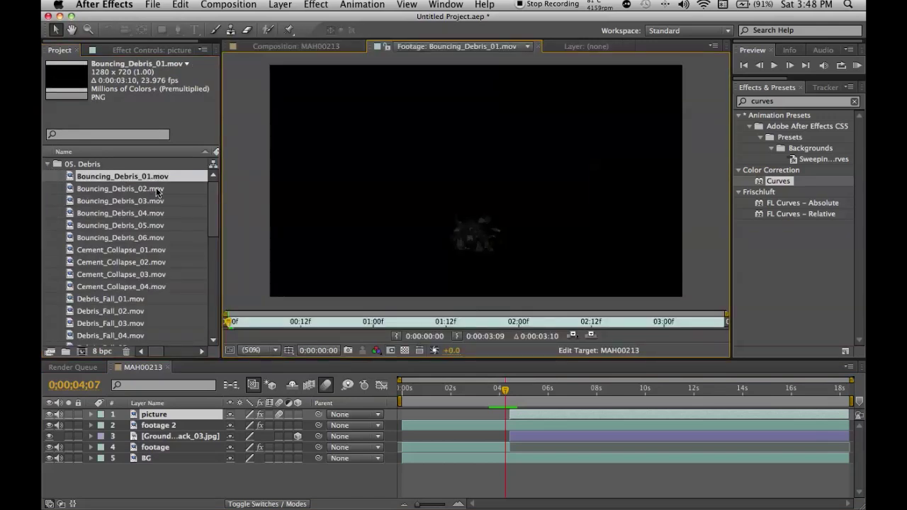
{"action": "key", "text": "space"}
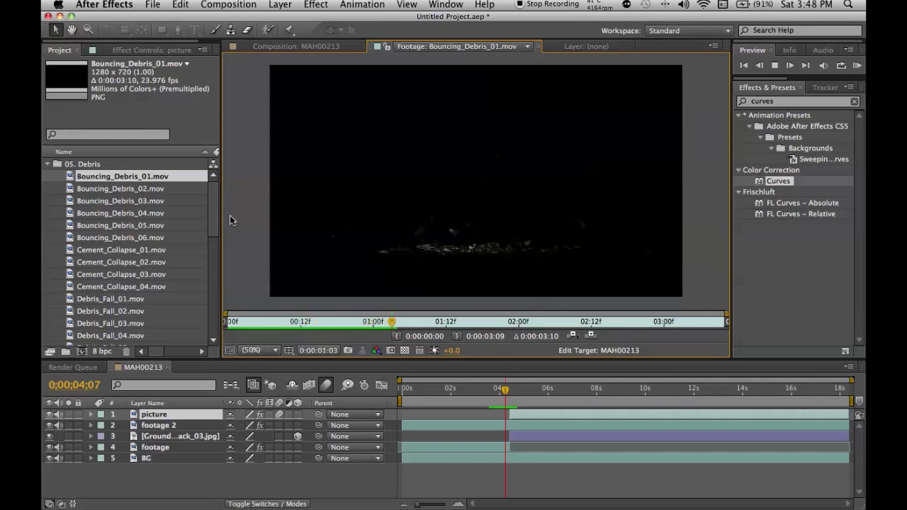
Play Bouncing_Debris_02.mov and then Bouncing_Debris_03.mov in the footage viewer
{"action": "double_click", "coordinate": [162, 193]}
{"action": "key", "text": "space"}
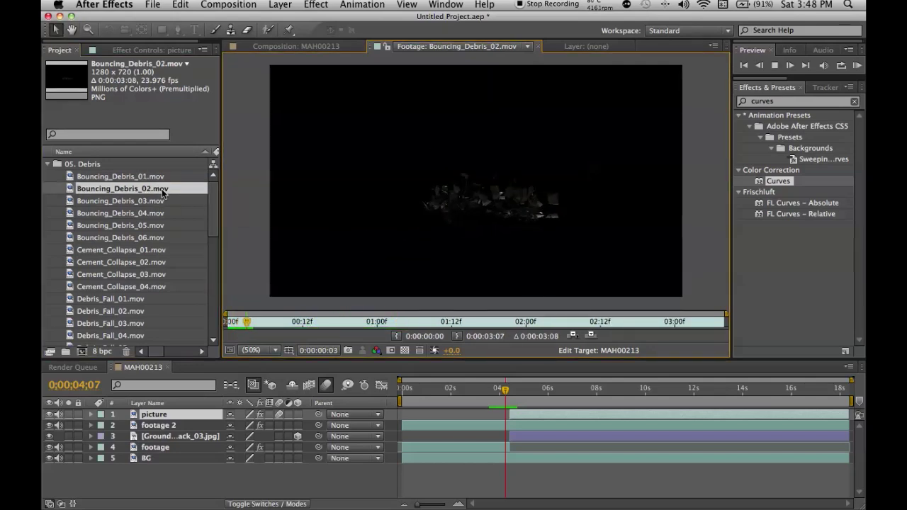
{"action": "double_click", "coordinate": [140, 201]}
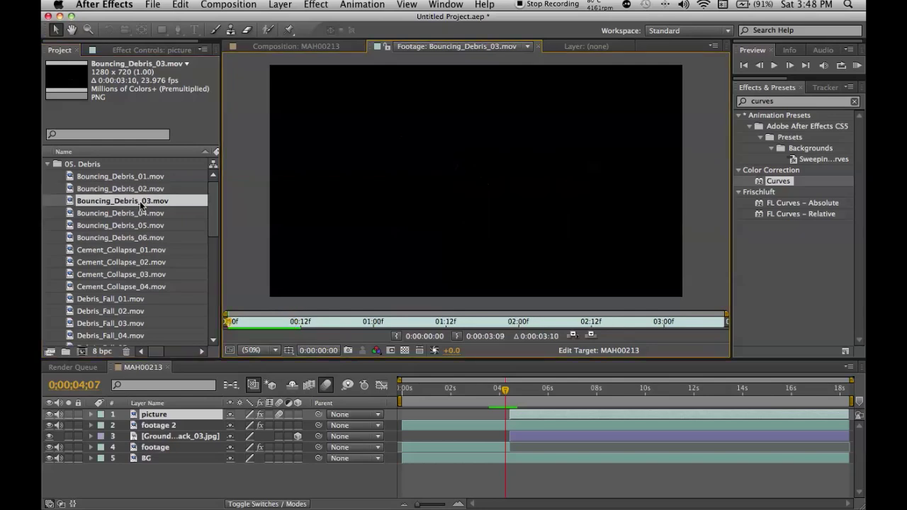
{"action": "key", "text": "space"}
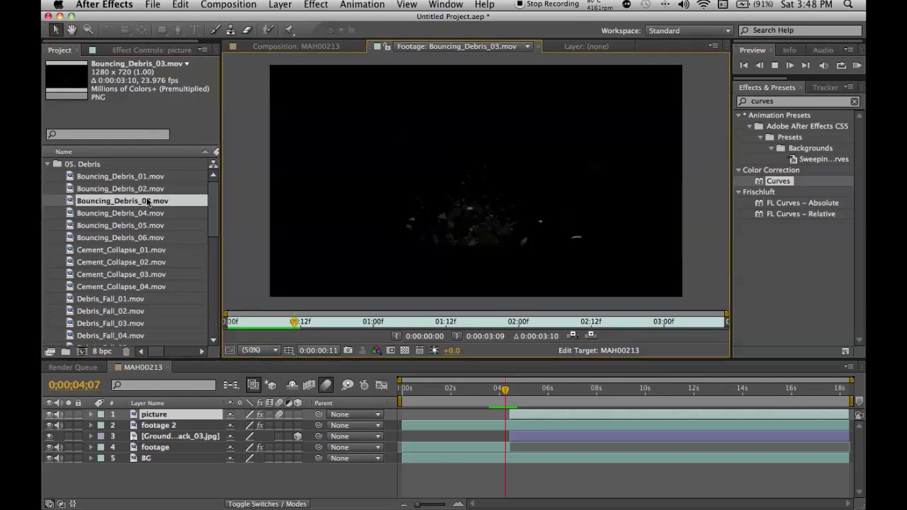
{"action": "key", "text": "space"}
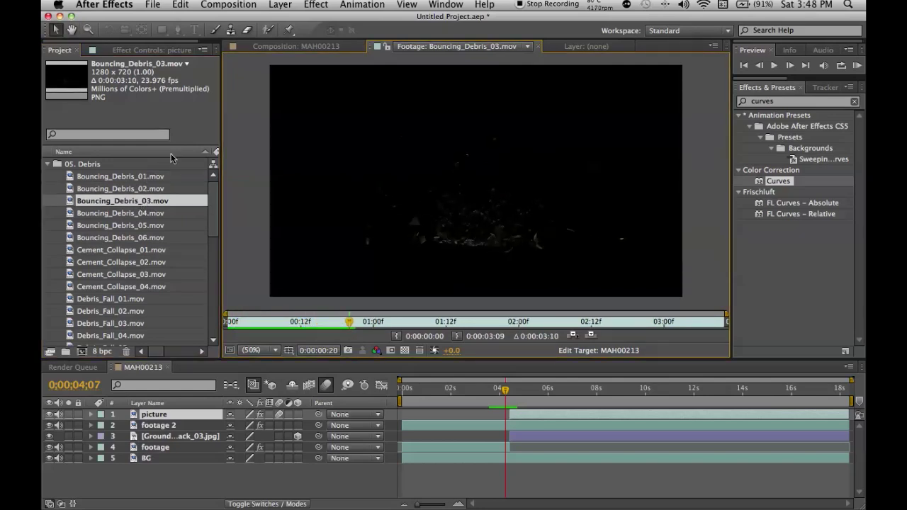
Add Bouncing_Debris_03.mov to the timeline, starting at the leap near 4 seconds
{"action": "left_click_drag", "start_coordinate": [149, 203], "coordinate": [165, 439]}
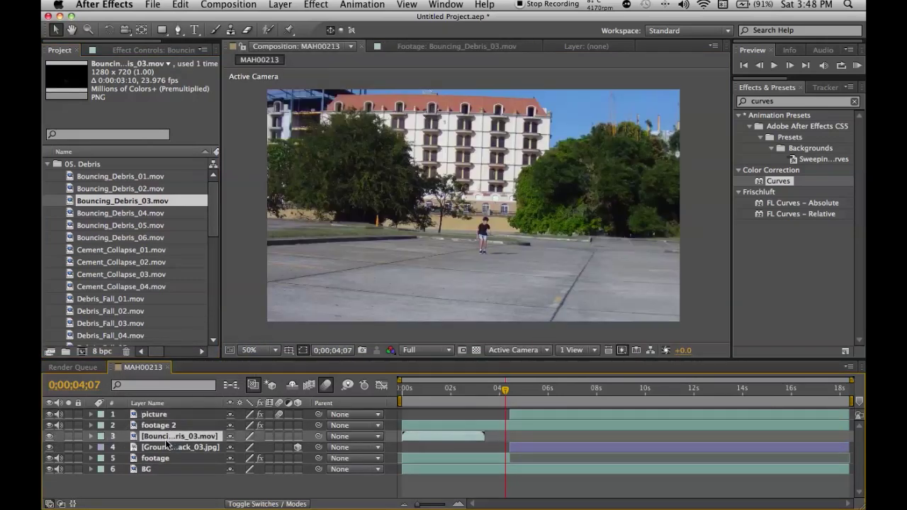
{"action": "key", "text": "bracketleft"}
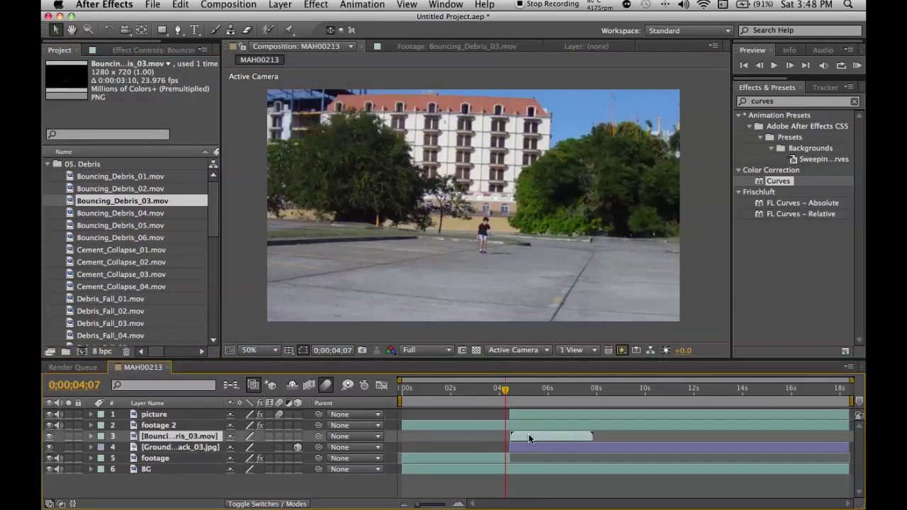
{"action": "left_click_drag", "start_coordinate": [507, 392], "coordinate": [510, 392]}
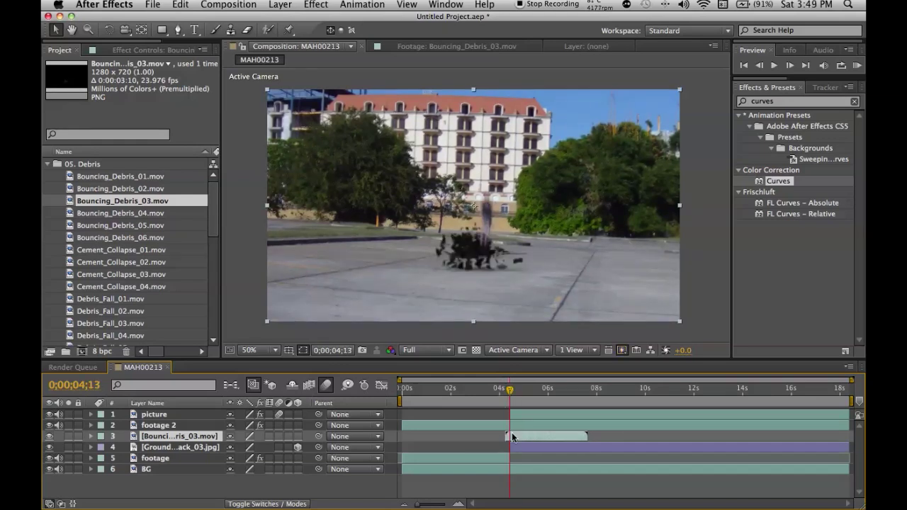
{"action": "left_click_drag", "start_coordinate": [512, 437], "coordinate": [517, 438]}
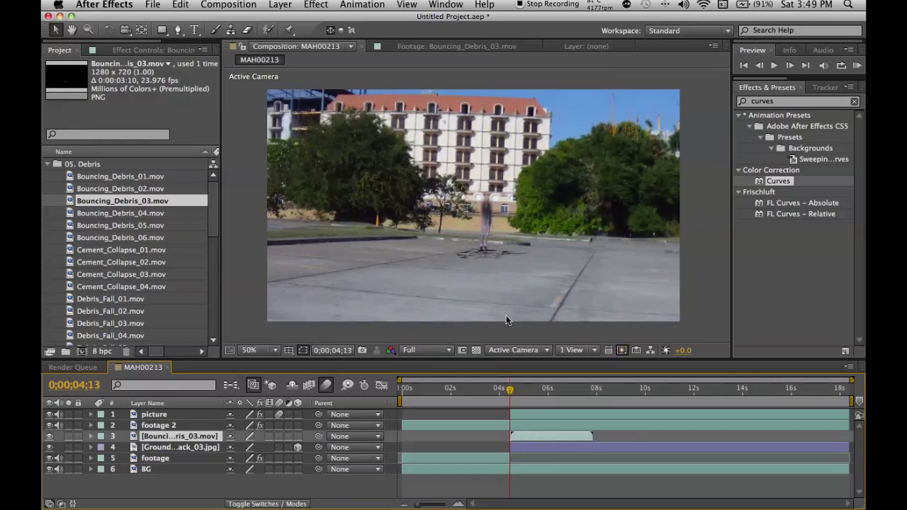
{"action": "key", "text": "Page_Down"}
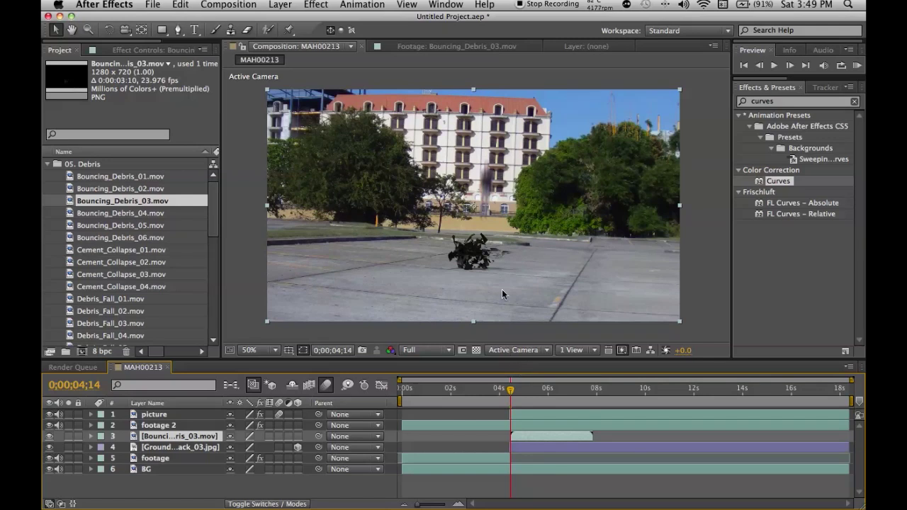
Scale the debris down, place it on the ground at the take-off spot, and preview it
{"action": "left_click_drag", "start_coordinate": [502, 295], "coordinate": [474, 241]}
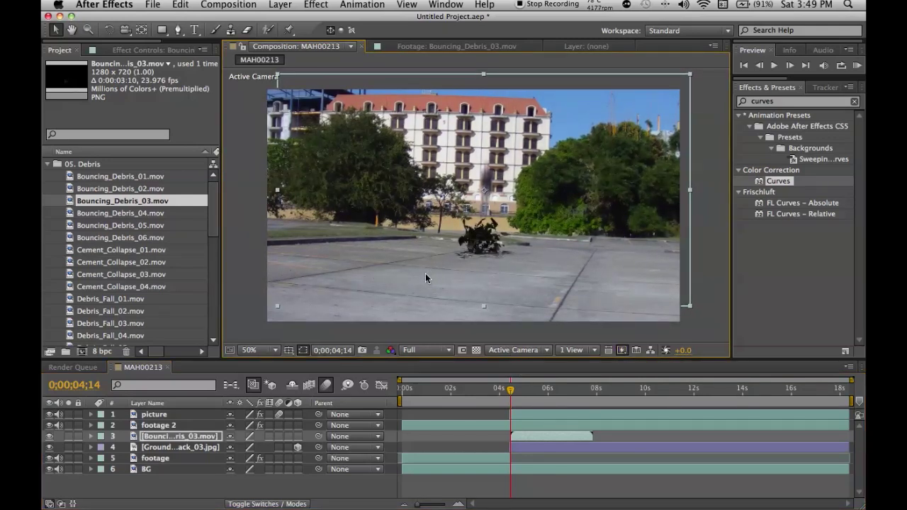
{"action": "left_click", "coordinate": [189, 435]}
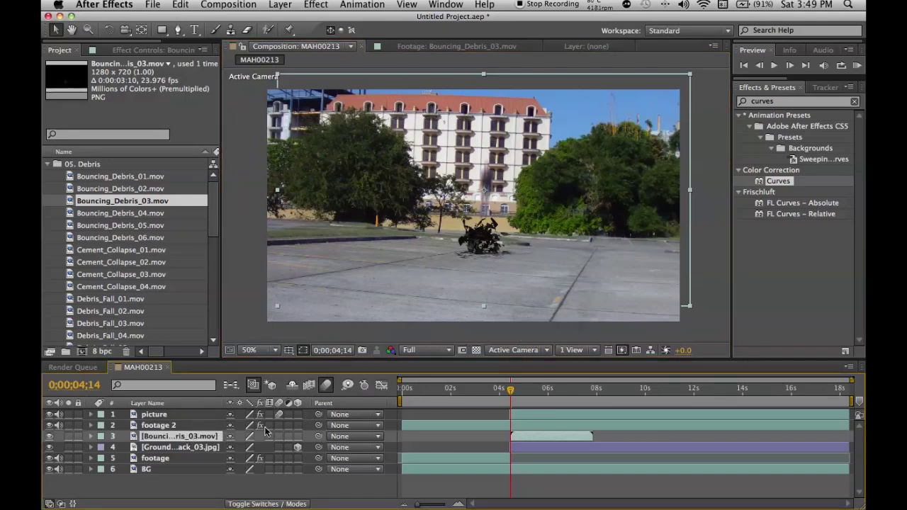
{"action": "left_click_drag", "start_coordinate": [686, 307], "coordinate": [643, 279]}
{"action": "left_click_drag", "start_coordinate": [490, 234], "coordinate": [487, 250]}
{"action": "left_click", "coordinate": [374, 486]}
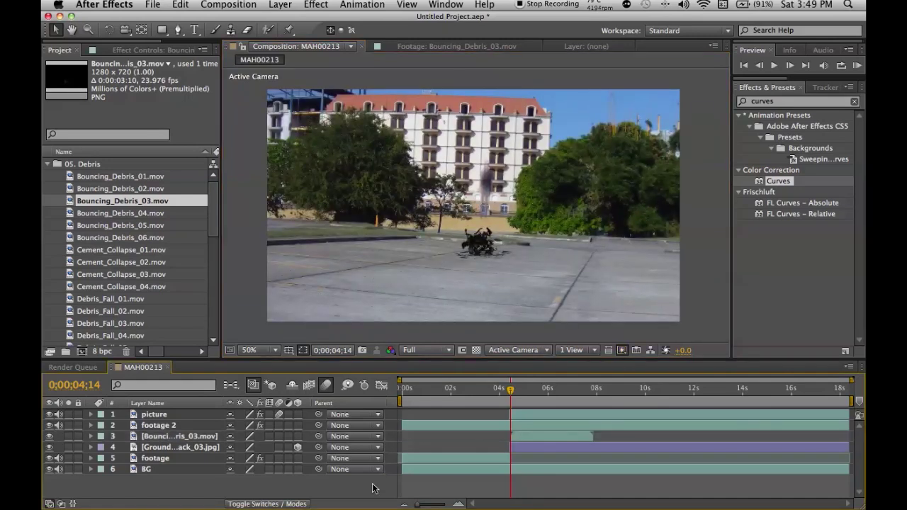
{"action": "key", "text": "space"}
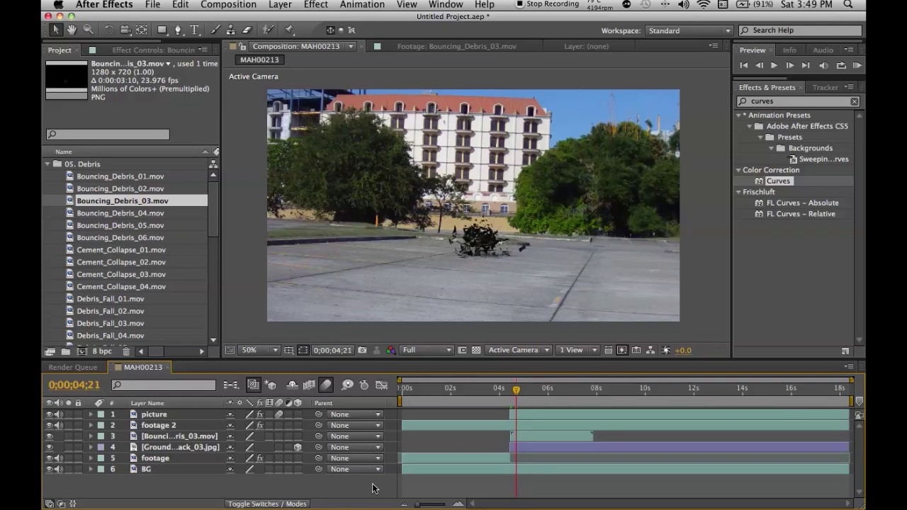
{"action": "left_click_drag", "start_coordinate": [513, 394], "coordinate": [502, 395]}
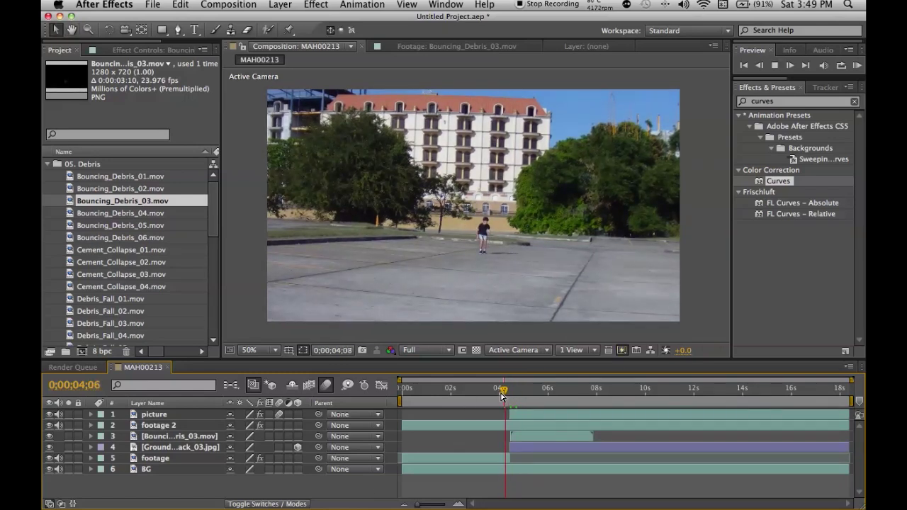
Set the Composition viewer resolution to Half and start previewing the composition
{"action": "left_click", "coordinate": [401, 343]}
{"action": "left_click", "coordinate": [419, 396]}
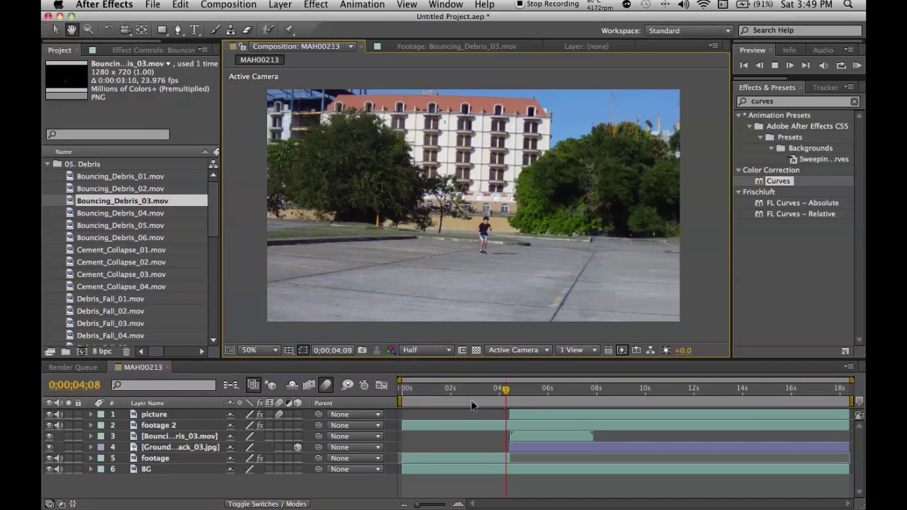
{"action": "key", "text": "space"}
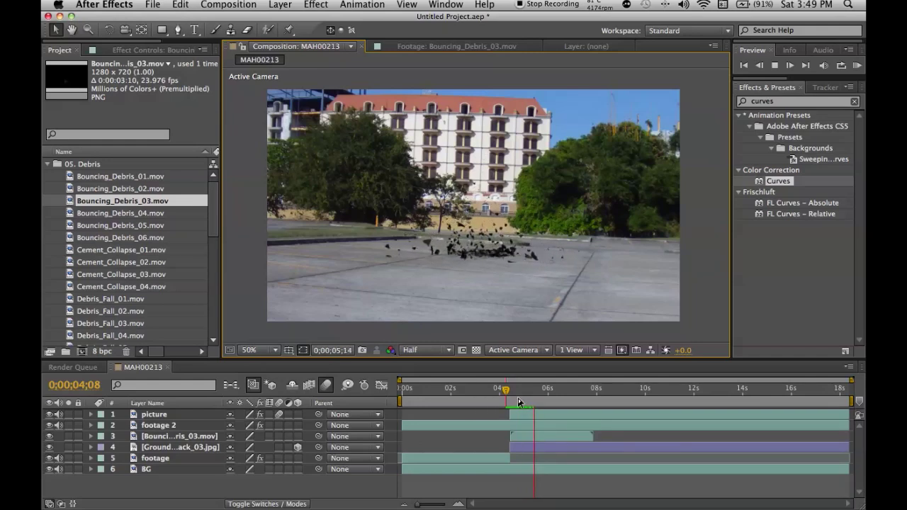
Replay the debris burst from 4;09, then again from just before the jump
{"action": "left_click", "coordinate": [506, 396]}
{"action": "key", "text": "space"}
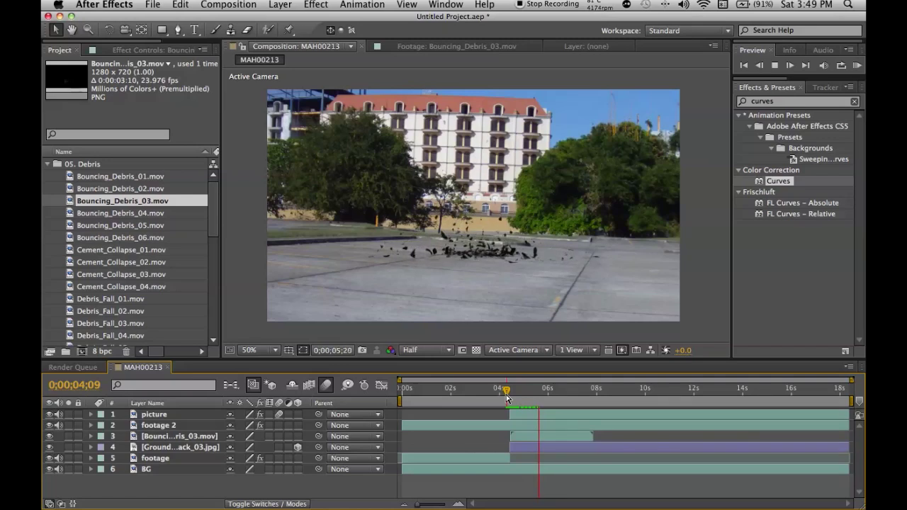
{"action": "key", "text": "space"}
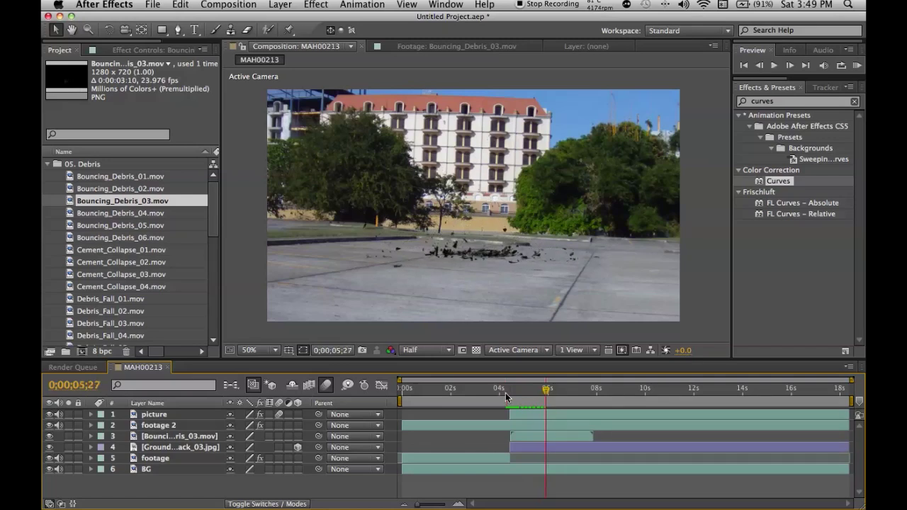
{"action": "left_click_drag", "start_coordinate": [507, 397], "coordinate": [494, 397]}
{"action": "key", "text": "space"}
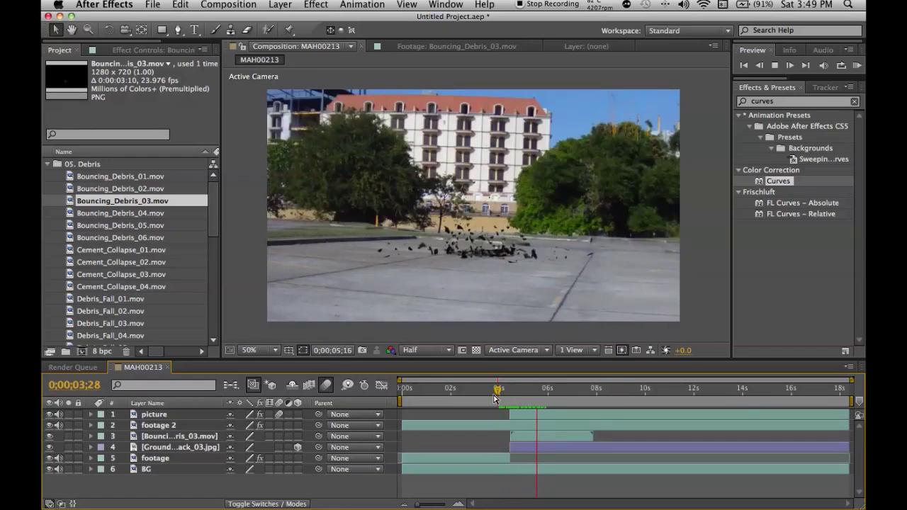
{"action": "right_click", "coordinate": [201, 445]}
Time-stretch the Bouncing_Debris_03 layer with a 70 stretch factor to shorten it
{"action": "right_click", "coordinate": [177, 426]}
{"action": "key", "text": "Escape"}
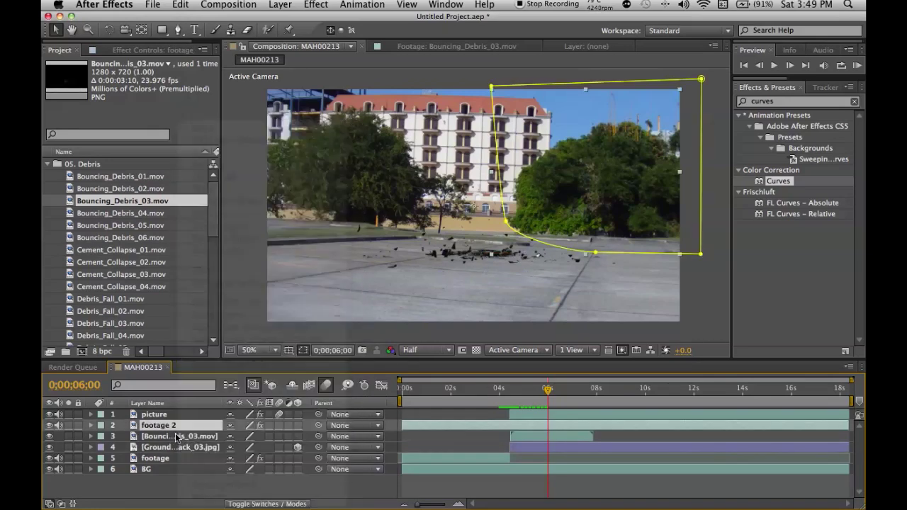
{"action": "right_click", "coordinate": [173, 437]}
{"action": "mouse_move", "coordinate": [213, 189]}
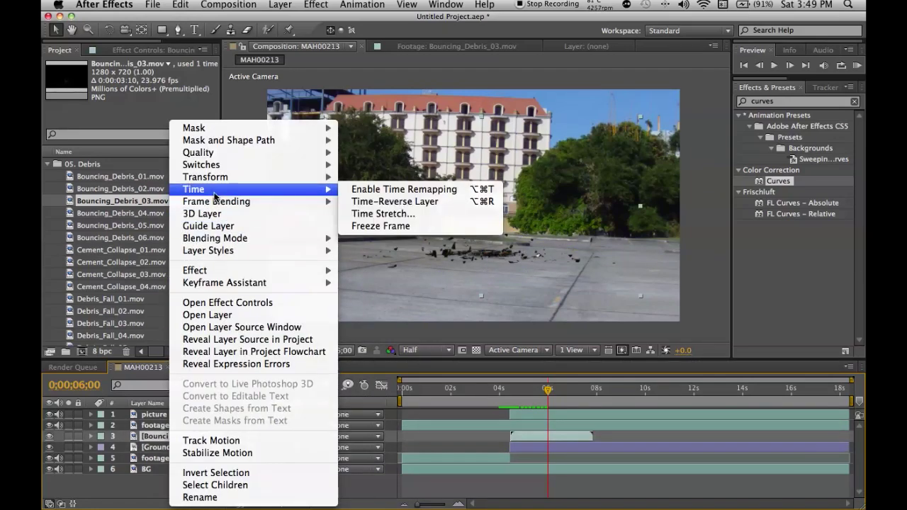
{"action": "left_click", "coordinate": [355, 215]}
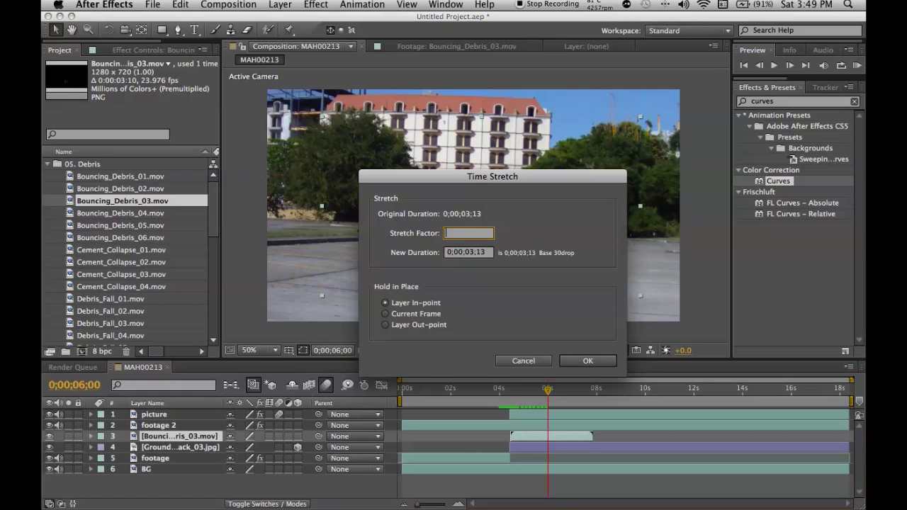
{"action": "key", "text": "Return"}
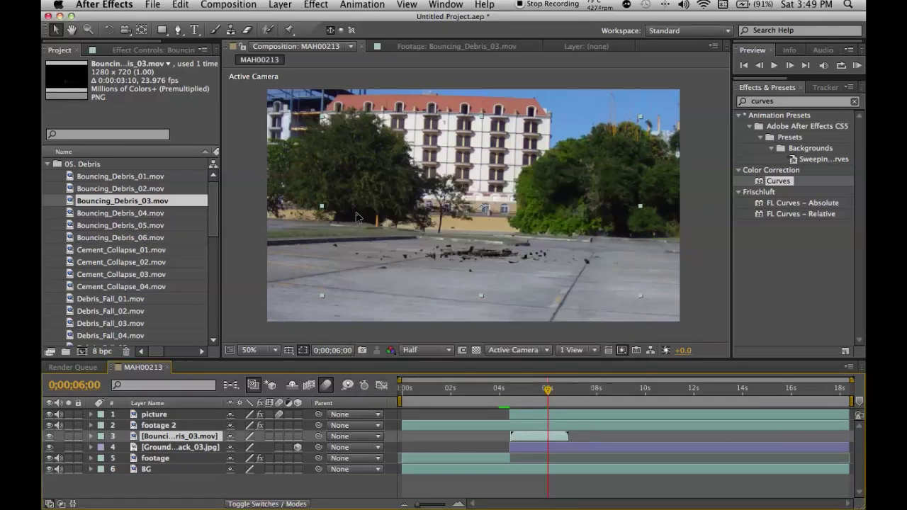
Preview the shortened debris animation from 4;08, just before the debris appears
{"action": "left_click_drag", "start_coordinate": [526, 394], "coordinate": [509, 394]}
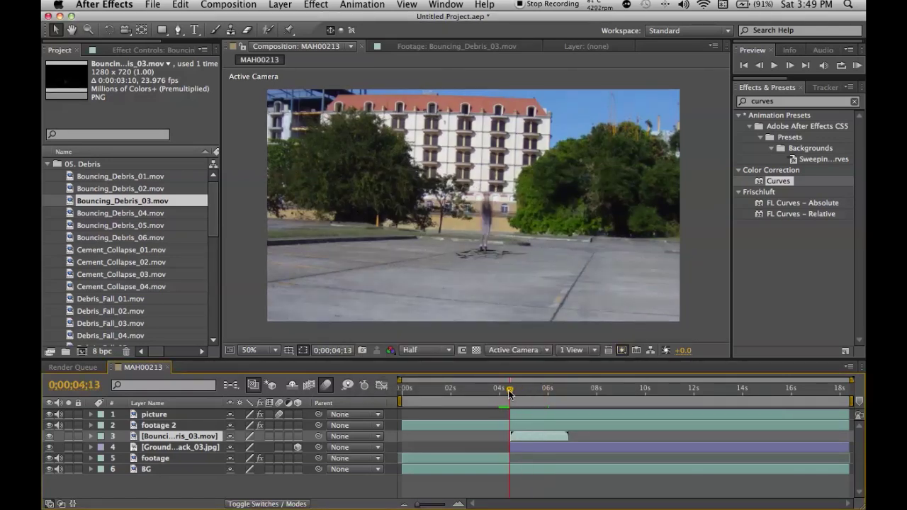
{"action": "key", "text": "space"}
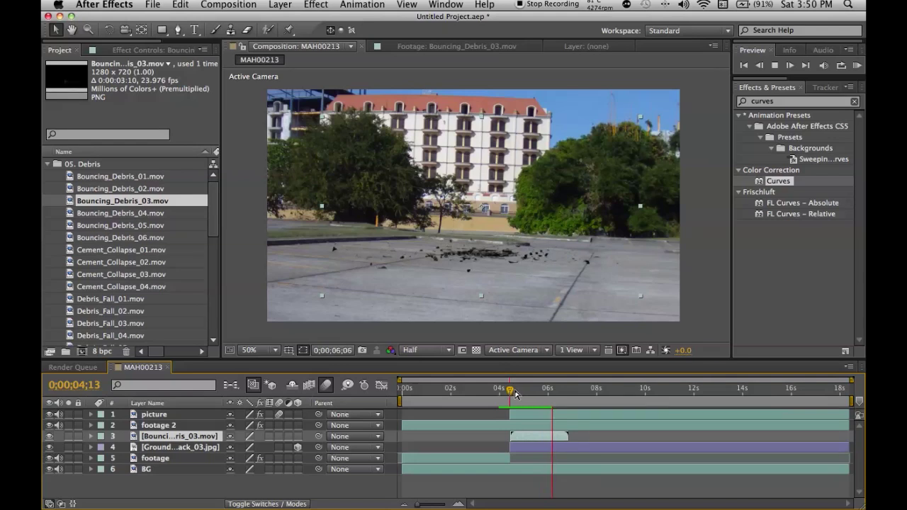
{"action": "mouse_move", "coordinate": [509, 391]}
{"action": "left_mouse_down"}
{"action": "mouse_move", "coordinate": [532, 394]}
{"action": "mouse_move", "coordinate": [500, 397]}
{"action": "left_mouse_up"}
{"action": "key", "text": "space"}
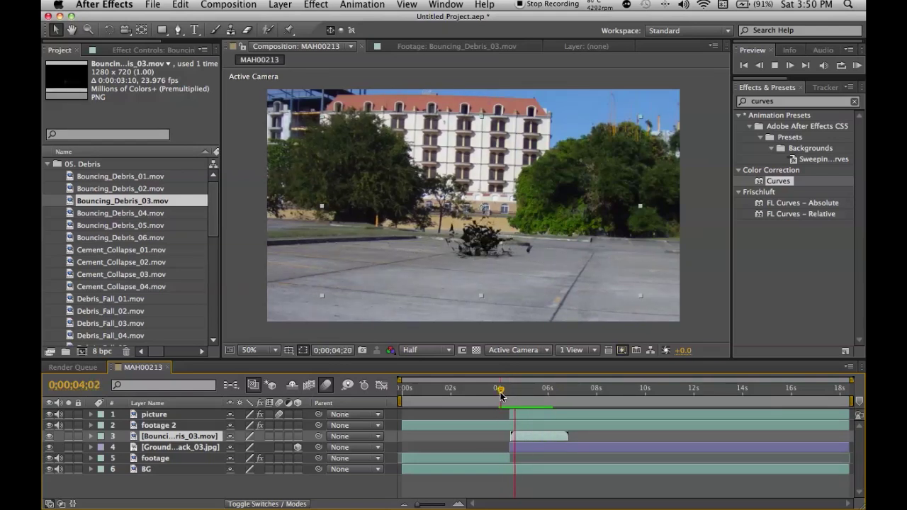
{"action": "left_click_drag", "start_coordinate": [501, 394], "coordinate": [509, 394]}
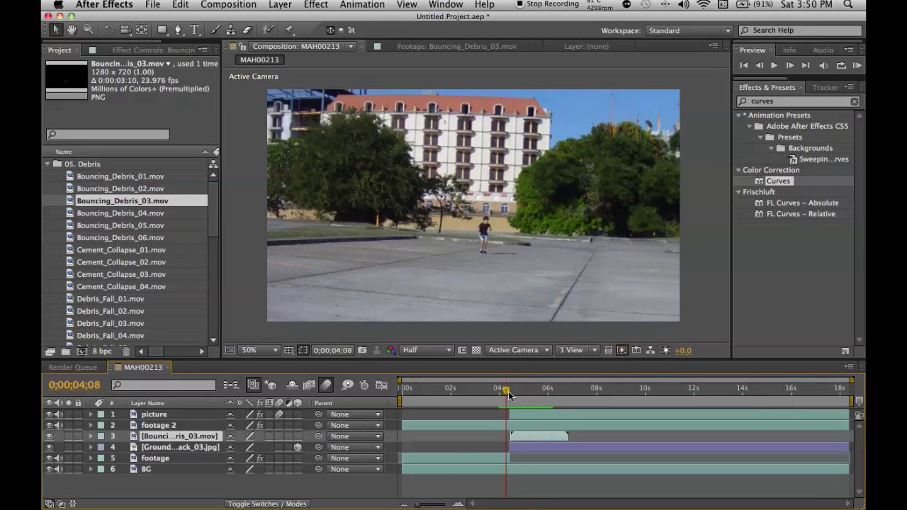
{"action": "key", "text": "space"}
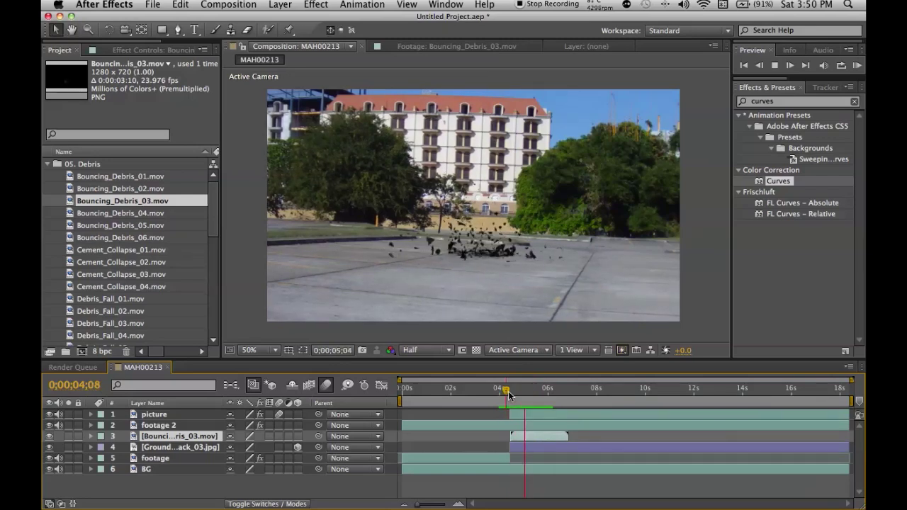
{"action": "left_click_drag", "start_coordinate": [525, 394], "coordinate": [495, 397]}
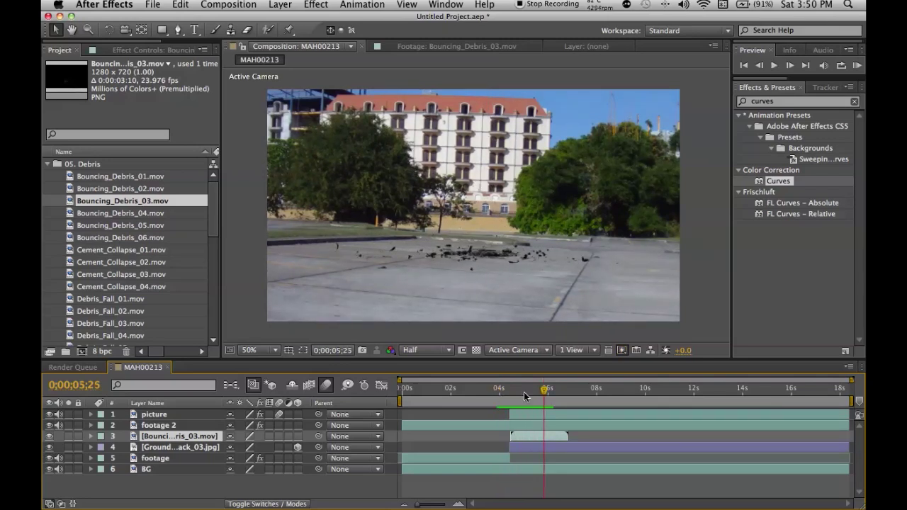
Review debris frames at 4;17, 4;04, 4;01 and 4;22 with replays
{"action": "left_click_drag", "start_coordinate": [524, 392], "coordinate": [513, 422]}
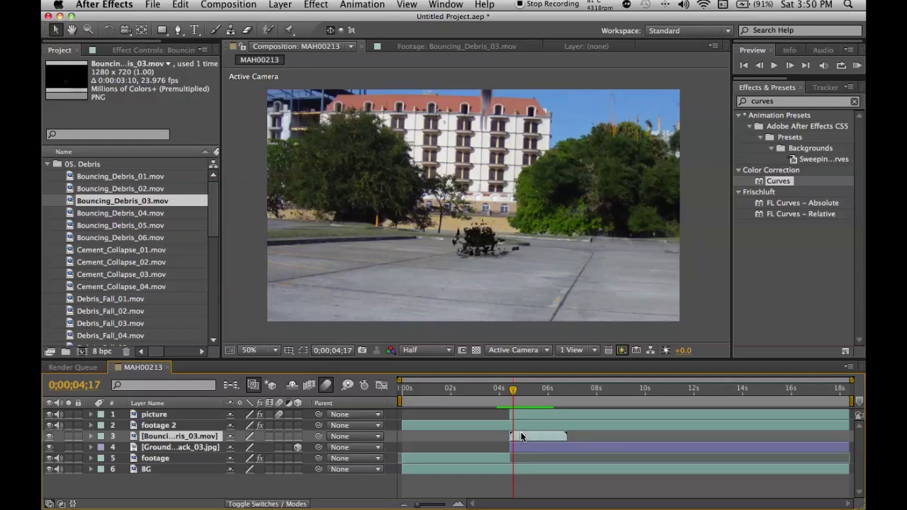
{"action": "left_click", "coordinate": [504, 388]}
{"action": "key", "text": "space"}
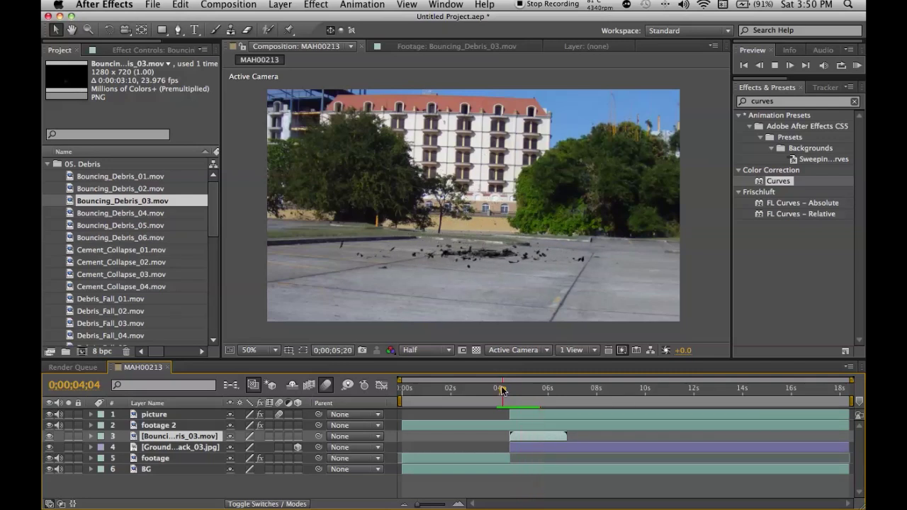
{"action": "left_click", "coordinate": [501, 393]}
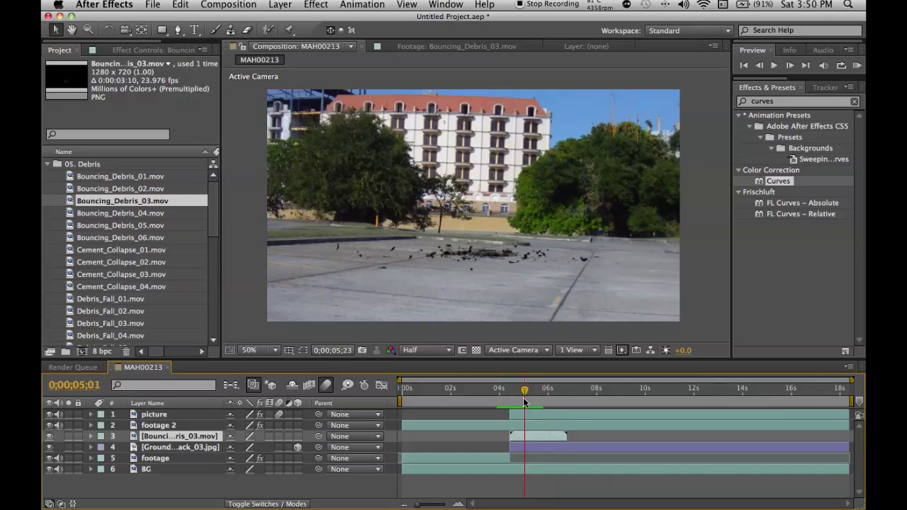
{"action": "left_click_drag", "start_coordinate": [505, 398], "coordinate": [526, 397]}
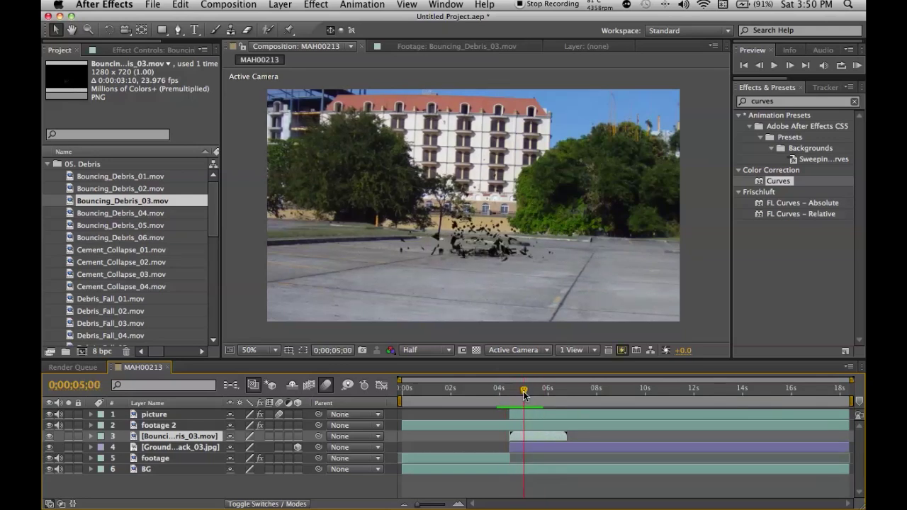
{"action": "right_click", "coordinate": [203, 437]}
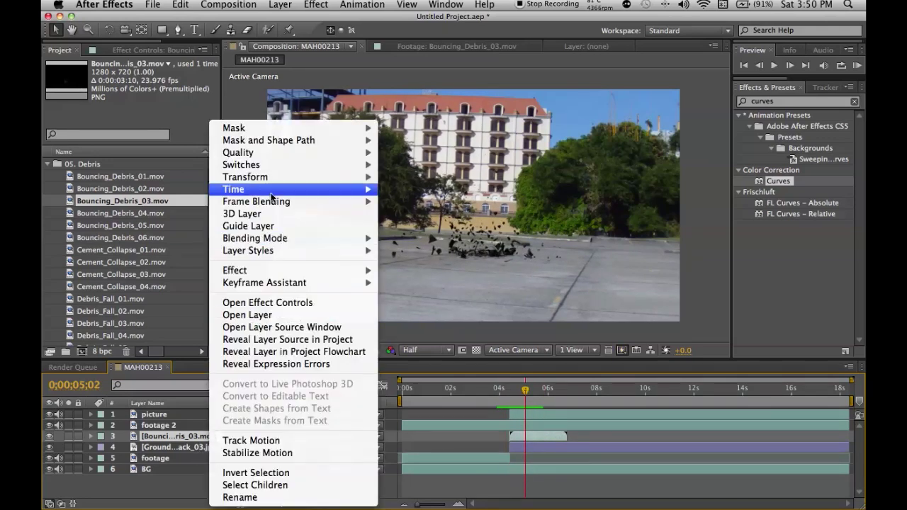
Time-stretch the Bouncing_Debris_03 layer to a 50 stretch factor
{"action": "mouse_move", "coordinate": [261, 189]}
{"action": "left_click", "coordinate": [423, 214]}
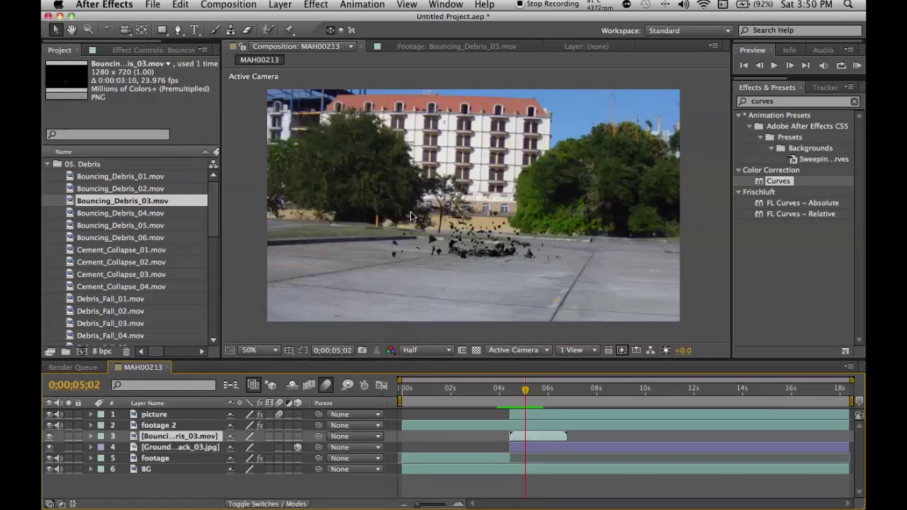
{"action": "type", "text": "50"}
{"action": "key", "text": "Return"}
Nudge the debris clip slightly later and rewatch it from about 4;06 to landing
{"action": "left_click_drag", "start_coordinate": [518, 390], "coordinate": [504, 394]}
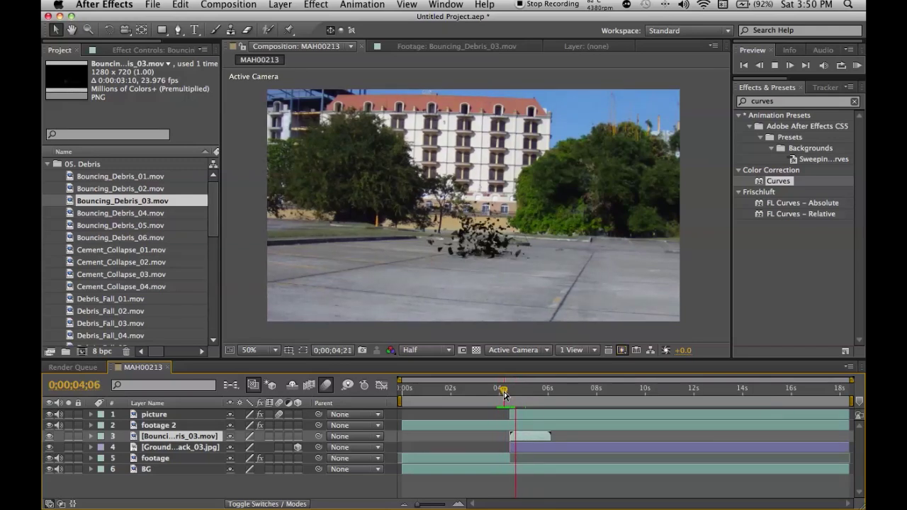
{"action": "key", "text": "space"}
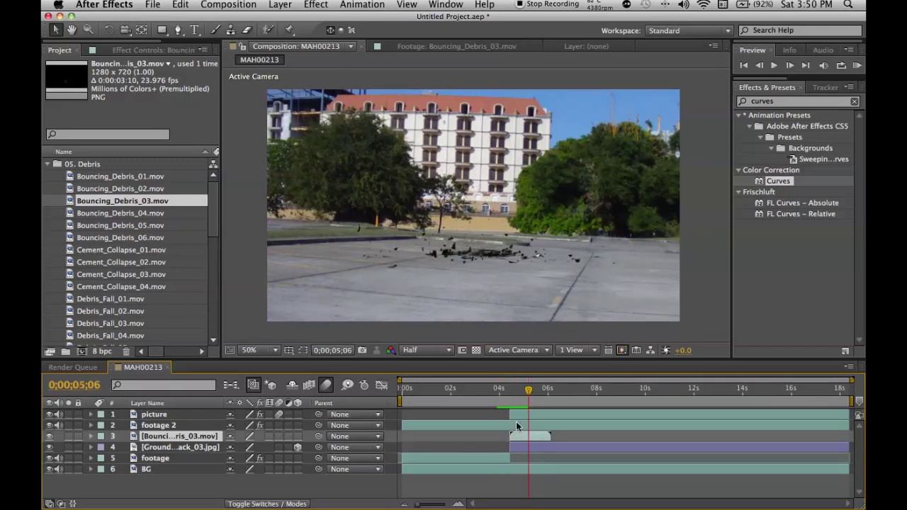
{"action": "left_click_drag", "start_coordinate": [519, 434], "coordinate": [518, 435]}
{"action": "left_click_drag", "start_coordinate": [507, 394], "coordinate": [504, 394]}
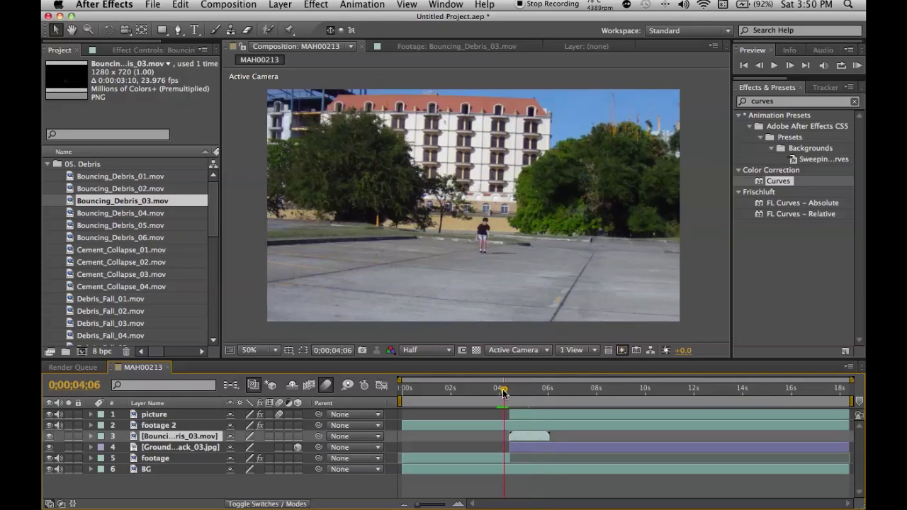
{"action": "key", "text": "space"}
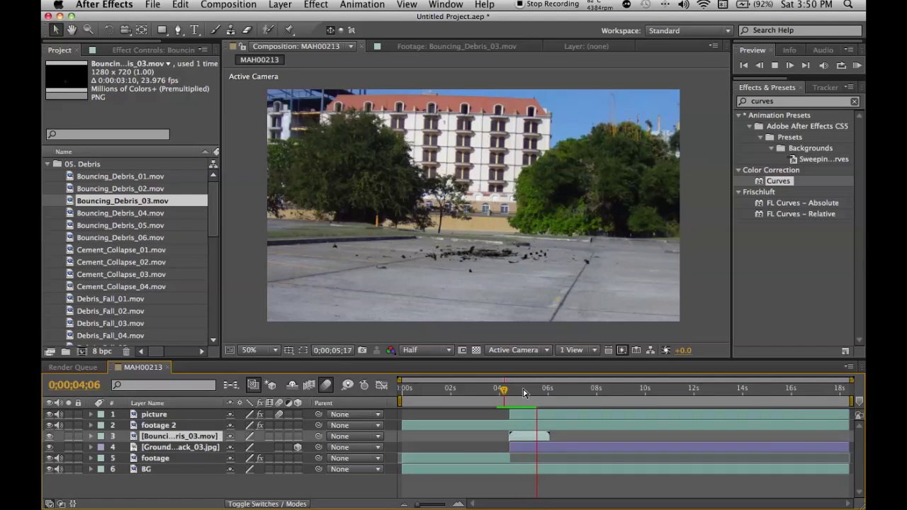
{"action": "key", "text": "space"}
{"action": "mouse_move", "coordinate": [503, 392]}
{"action": "left_mouse_down"}
{"action": "mouse_move", "coordinate": [536, 395]}
{"action": "mouse_move", "coordinate": [502, 395]}
{"action": "left_mouse_up"}
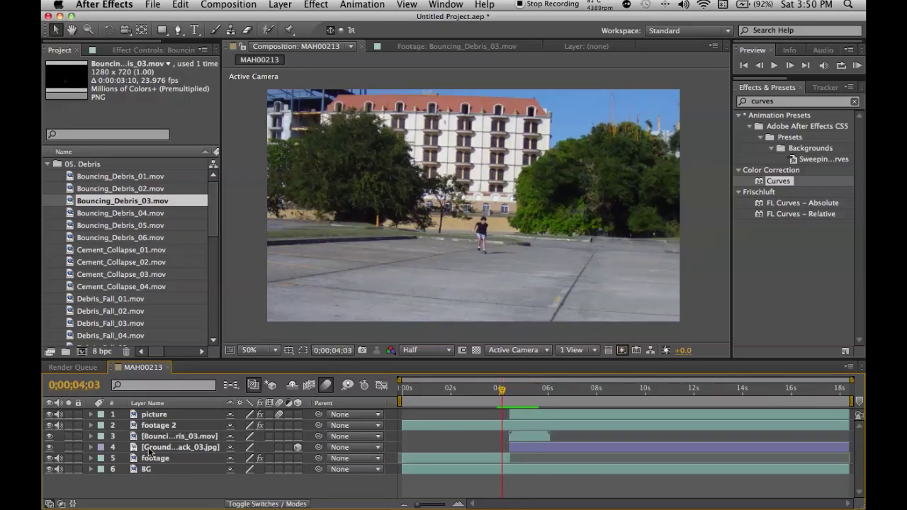
{"action": "left_click", "coordinate": [167, 438]}
{"action": "left_click_drag", "start_coordinate": [491, 396], "coordinate": [539, 394]}
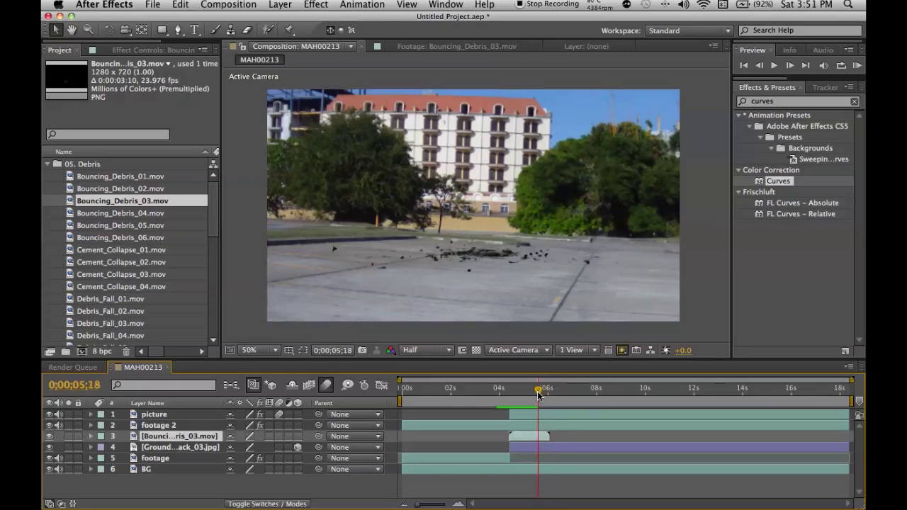
Enable time remapping on the debris layer and check its frames around 5 seconds
{"action": "right_click", "coordinate": [530, 442]}
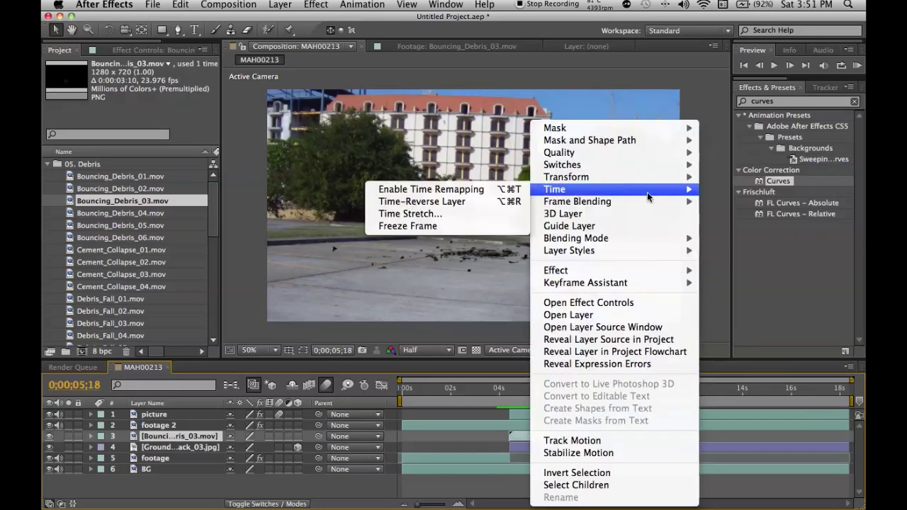
{"action": "mouse_move", "coordinate": [613, 189]}
{"action": "left_click", "coordinate": [432, 188]}
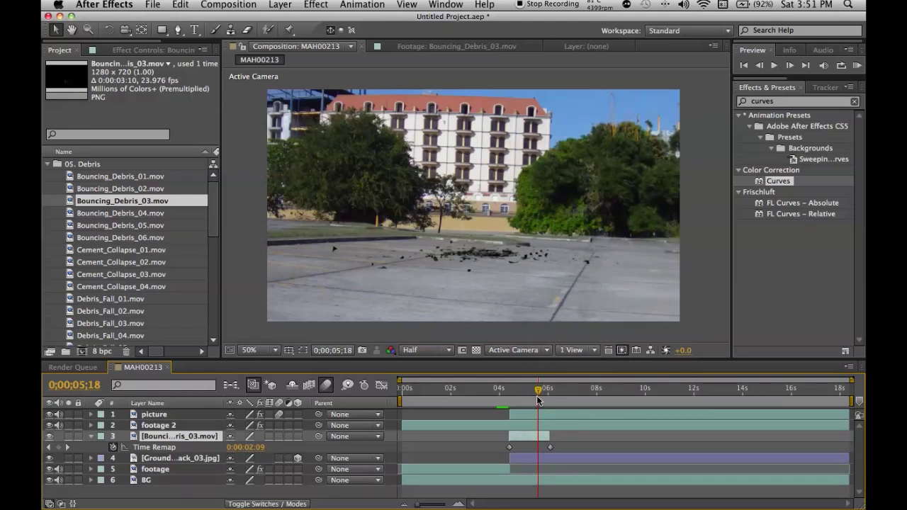
{"action": "mouse_move", "coordinate": [539, 400]}
{"action": "left_mouse_down"}
{"action": "mouse_move", "coordinate": [507, 399]}
{"action": "mouse_move", "coordinate": [551, 399]}
{"action": "mouse_move", "coordinate": [538, 398]}
{"action": "left_mouse_up"}
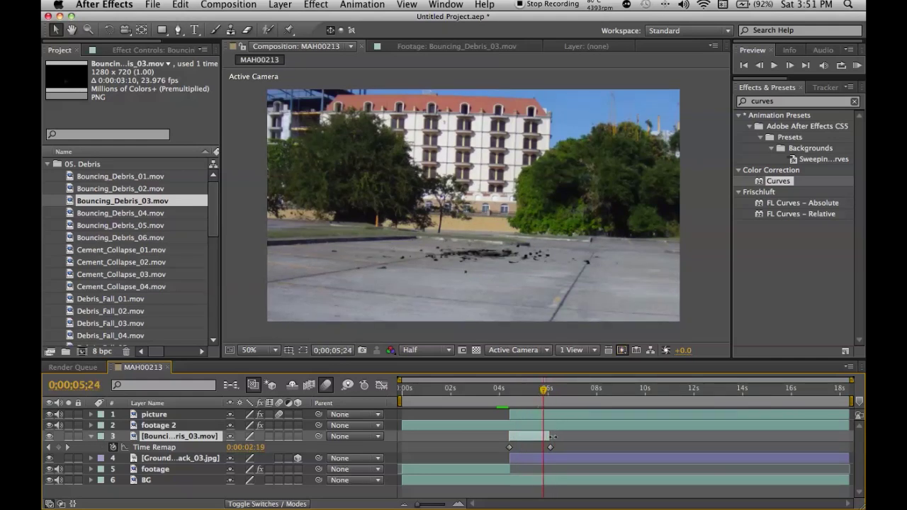
Extend the debris layer past the composition end, collapse Time Remap, and save the project
{"action": "left_click_drag", "start_coordinate": [550, 436], "coordinate": [805, 438]}
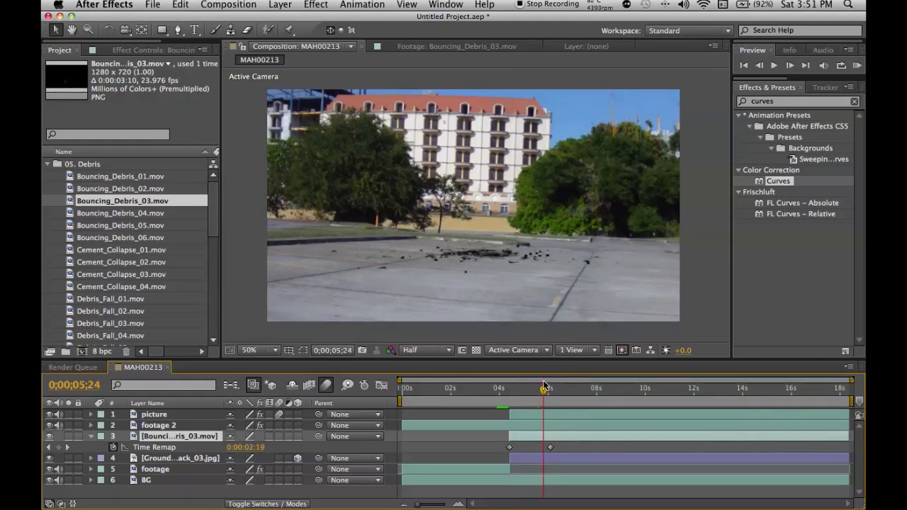
{"action": "left_click_drag", "start_coordinate": [545, 385], "coordinate": [509, 389]}
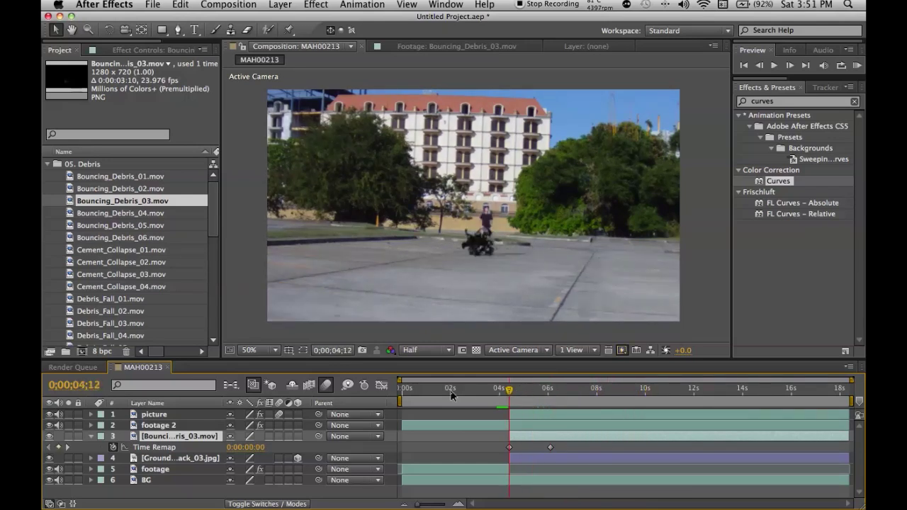
{"action": "mouse_move", "coordinate": [847, 436]}
{"action": "left_mouse_down"}
{"action": "mouse_move", "coordinate": [635, 437]}
{"action": "mouse_move", "coordinate": [864, 436]}
{"action": "left_mouse_up"}
{"action": "left_click", "coordinate": [90, 436]}
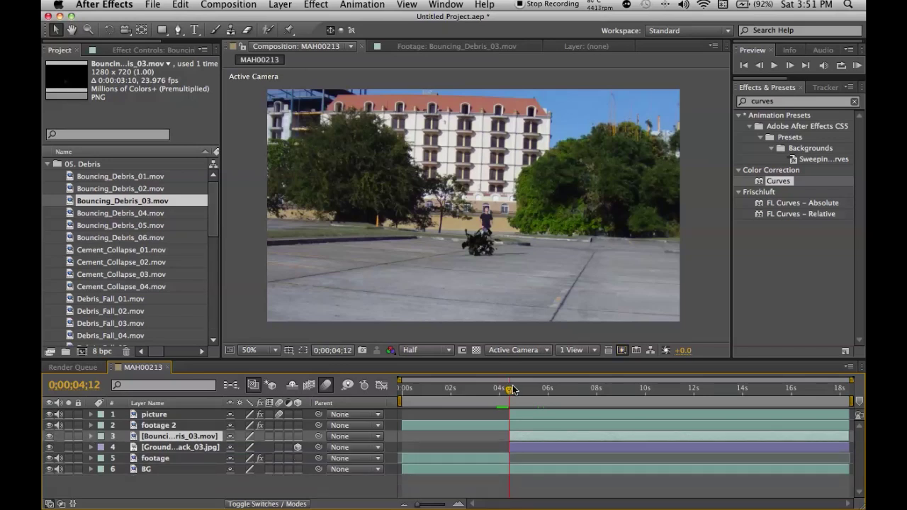
{"action": "mouse_move", "coordinate": [514, 390]}
{"action": "left_mouse_down"}
{"action": "mouse_move", "coordinate": [541, 390]}
{"action": "mouse_move", "coordinate": [502, 393]}
{"action": "left_mouse_up"}
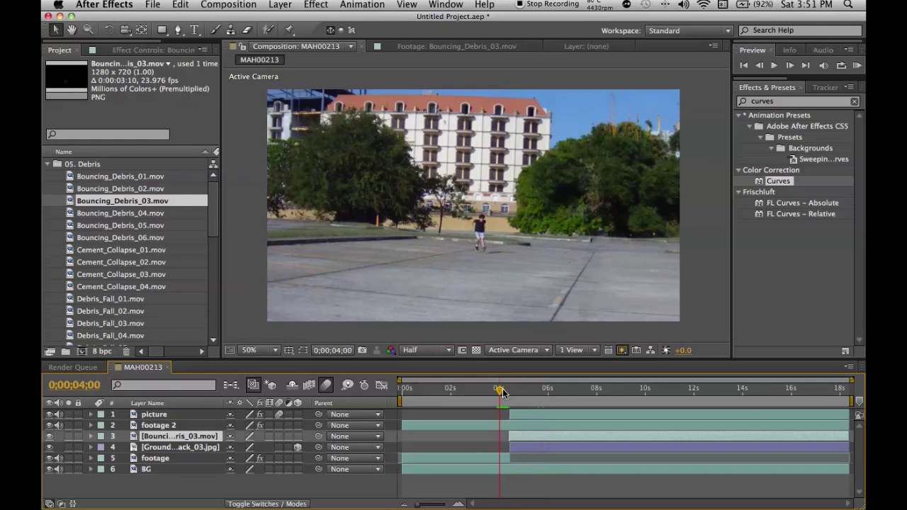
{"action": "key", "text": "super+s"}
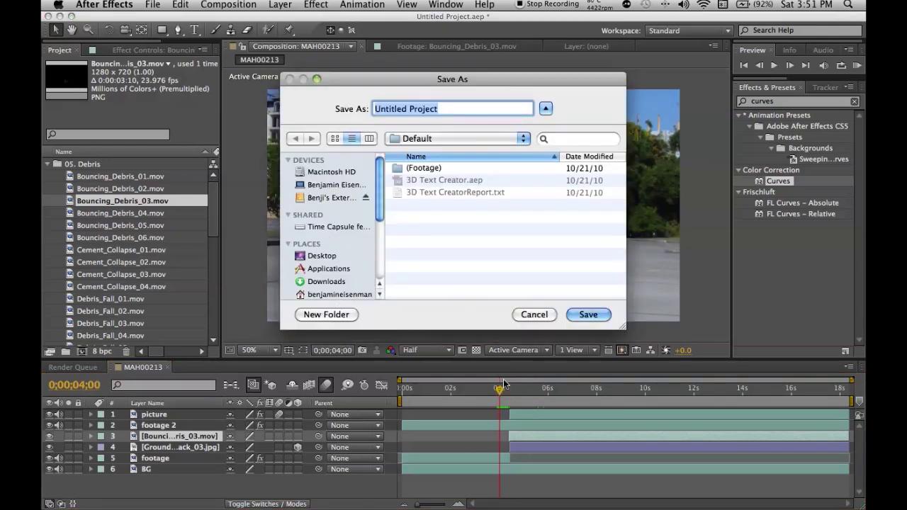
{"action": "left_click", "coordinate": [532, 314]}
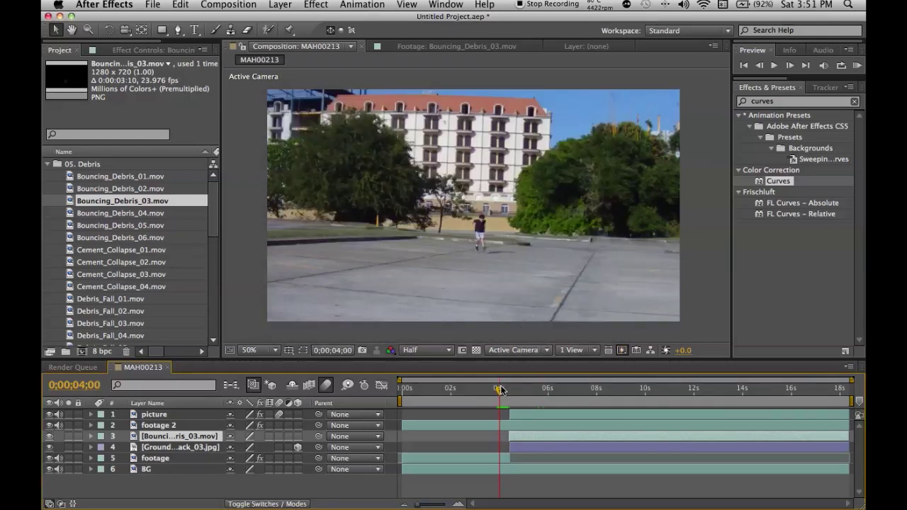
{"action": "mouse_move", "coordinate": [500, 389]}
{"action": "left_mouse_down"}
{"action": "mouse_move", "coordinate": [544, 390]}
{"action": "mouse_move", "coordinate": [506, 391]}
{"action": "left_mouse_up"}
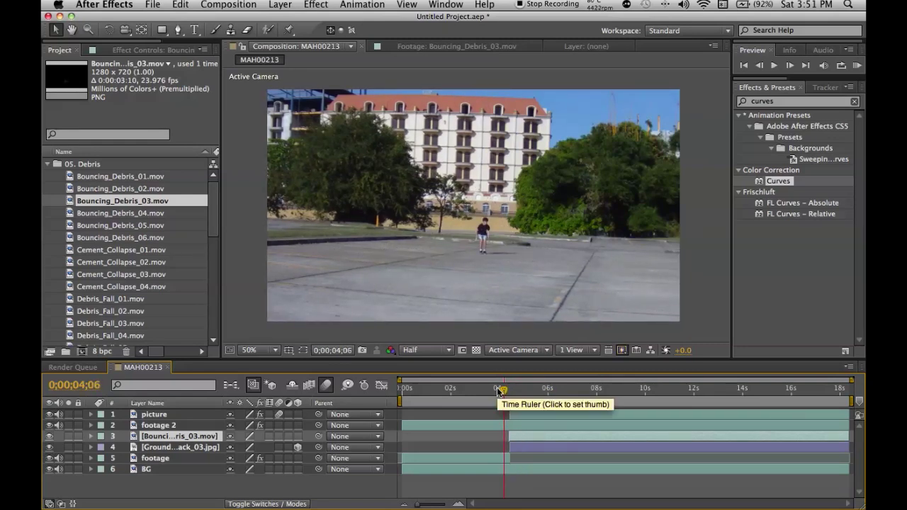